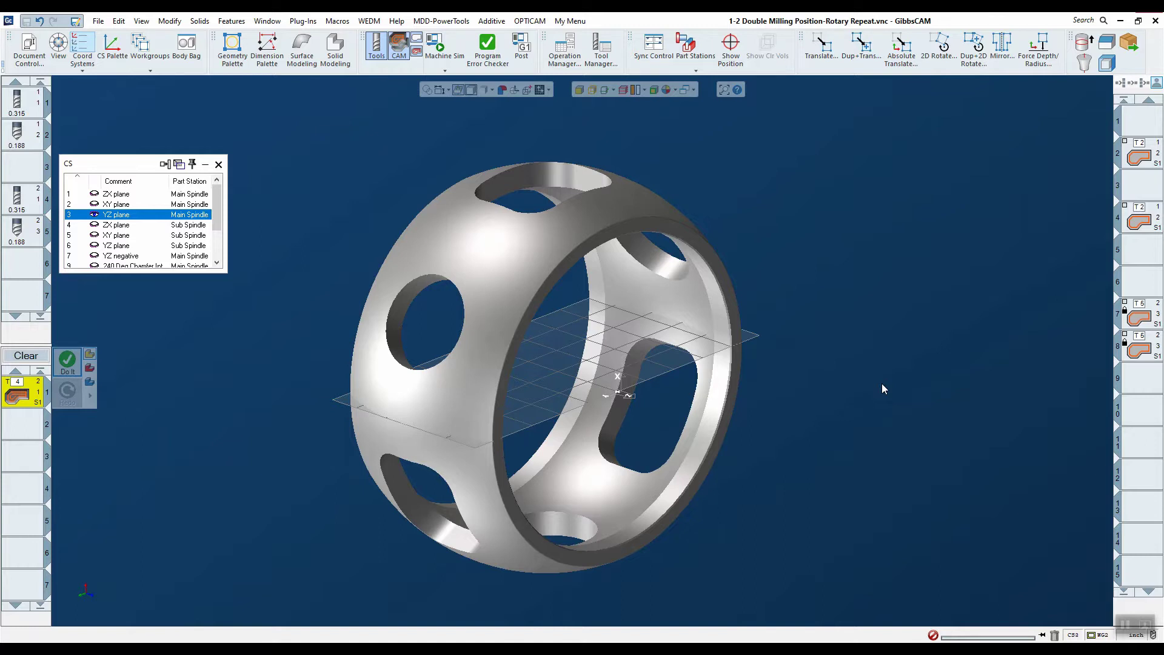
- Clear the process list and generate a Roughing operation with tool 1 from the oblong pocket profile in the YZ plane coordinate system
click(26, 355)
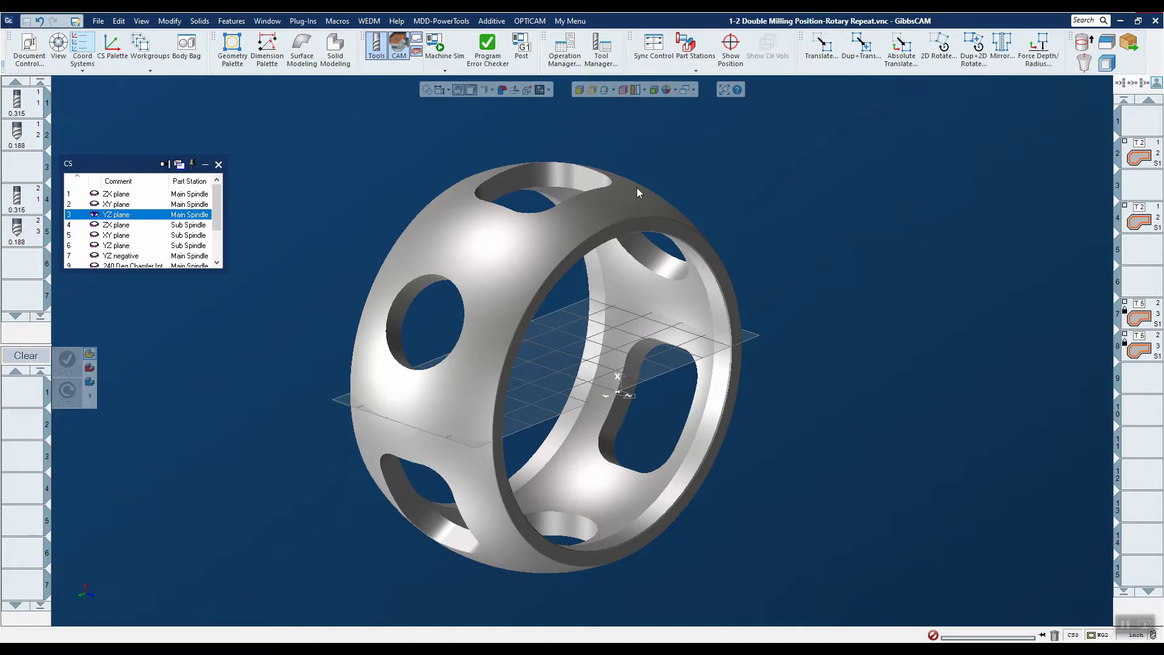
drag(25, 100, 30, 397)
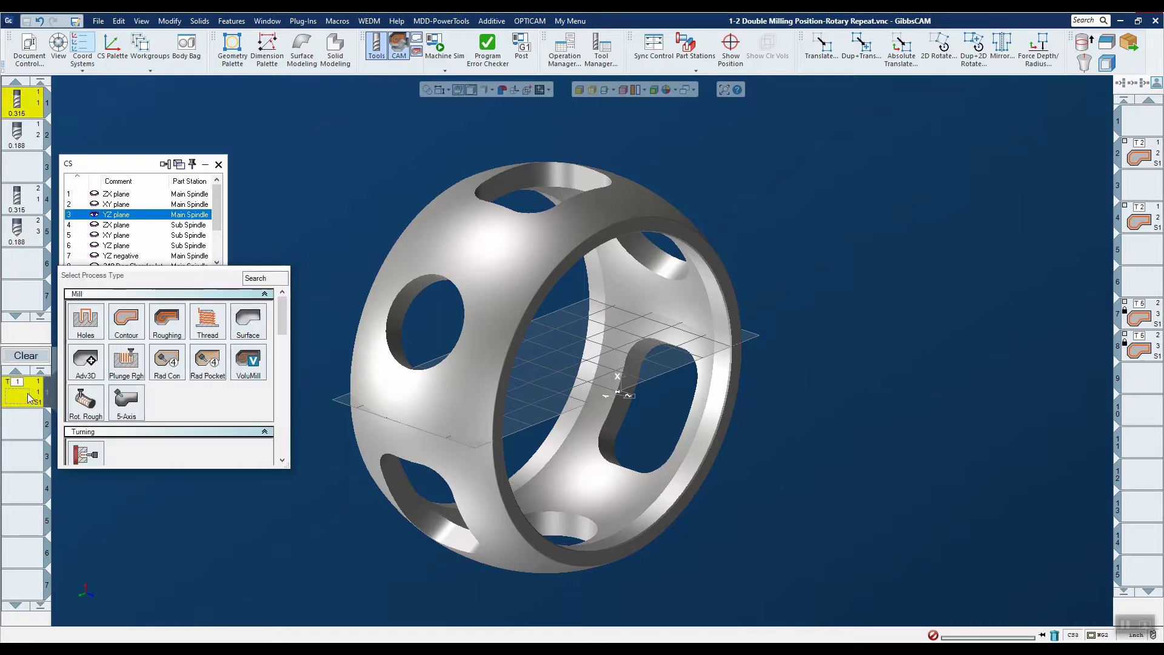
click(161, 327)
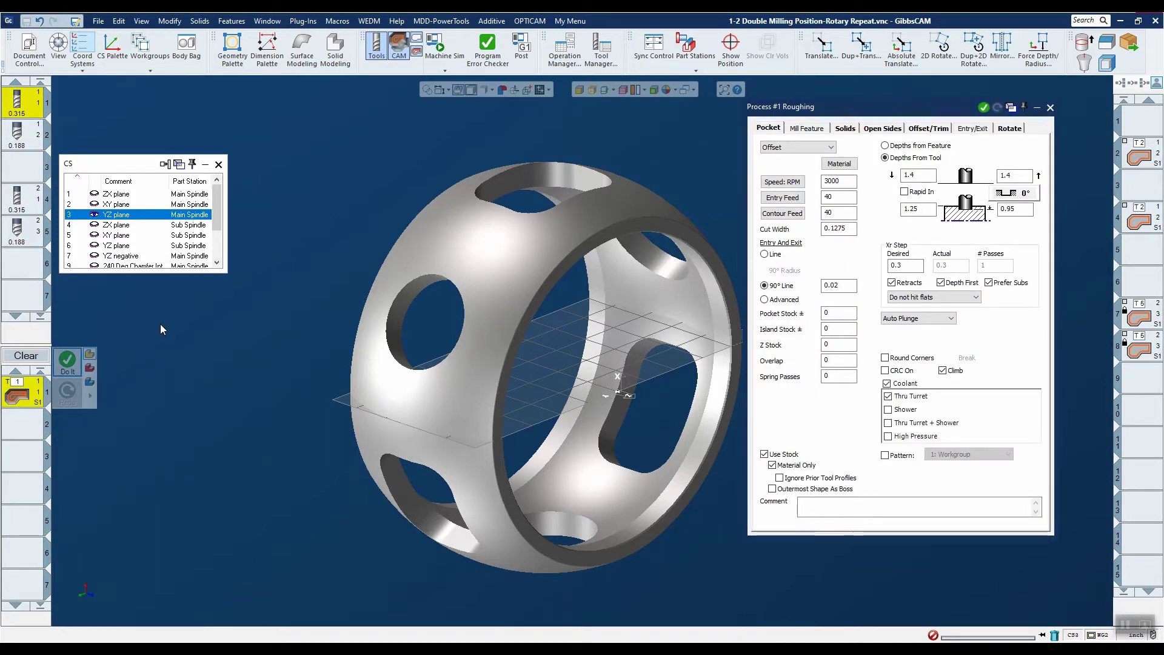
click(1008, 130)
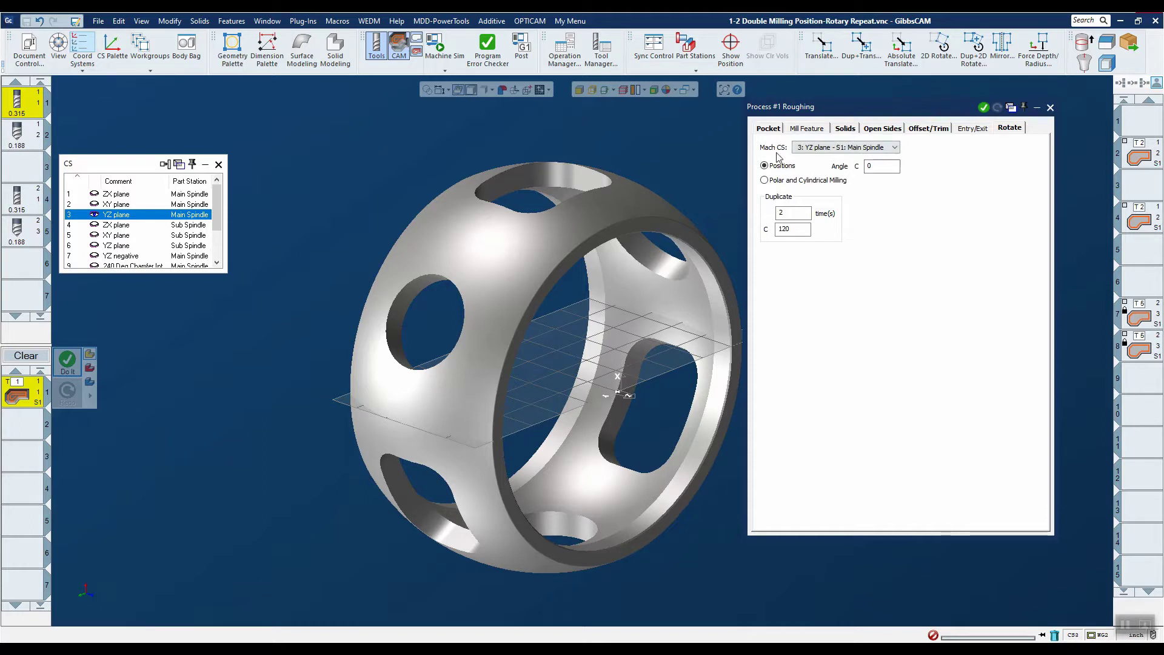
click(1050, 107)
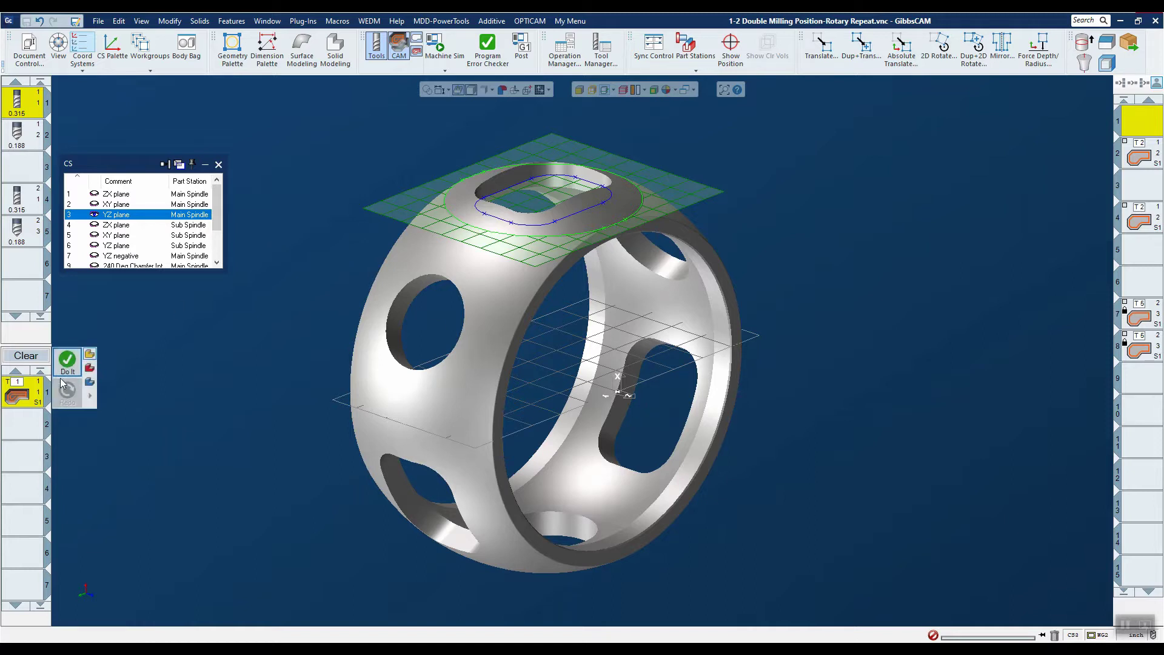
click(67, 362)
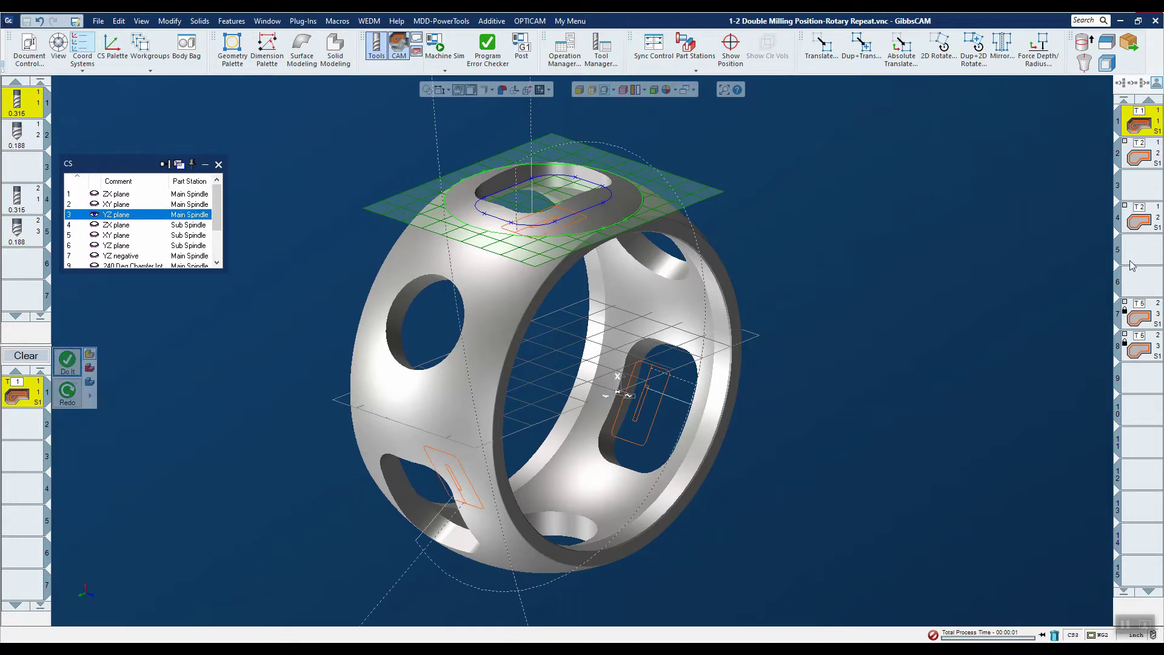
- Target operation slot 5, check the settings of tool 4, and assign tool 4 to the Roughing process
click(1143, 281)
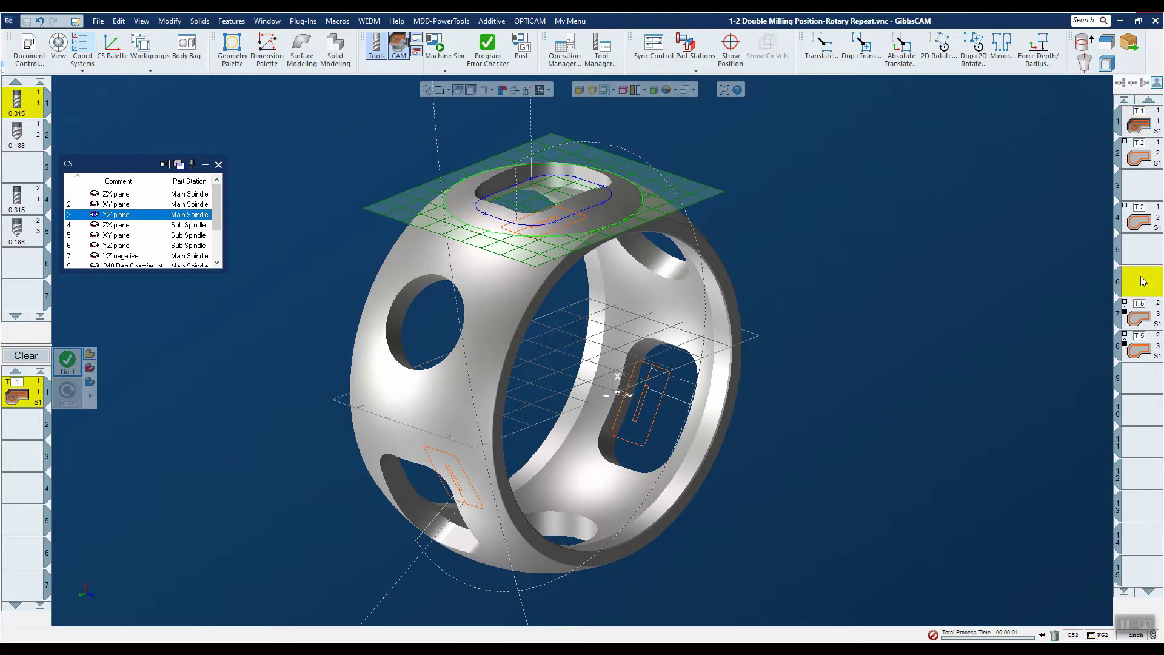
click(1143, 255)
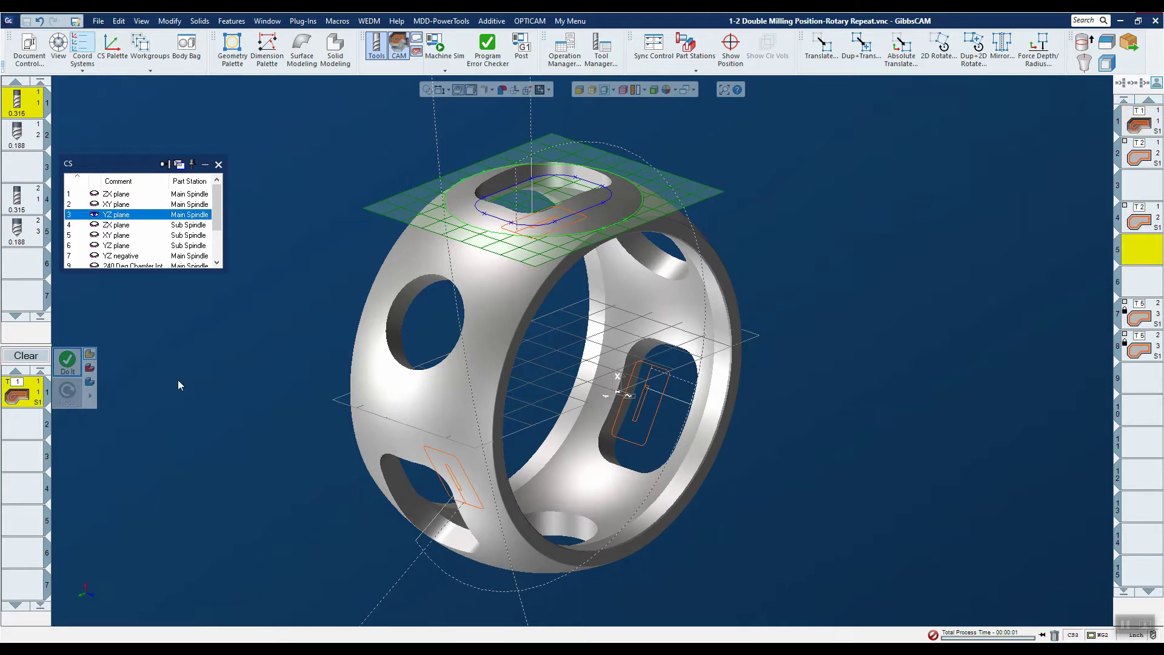
double_click(20, 200)
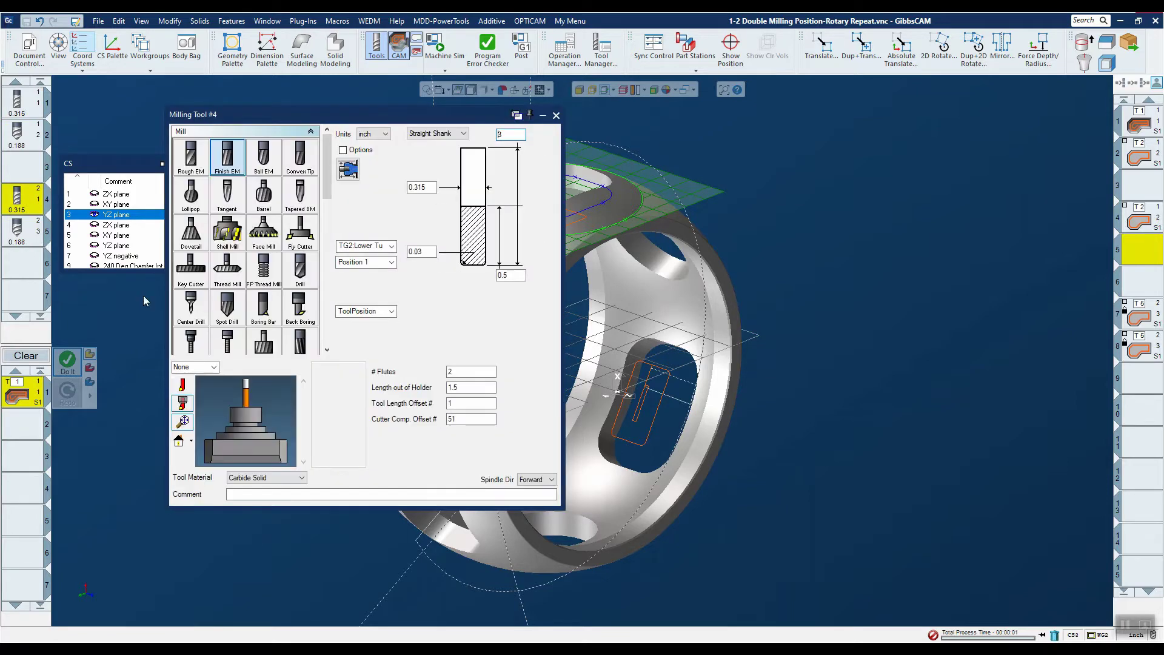
click(555, 115)
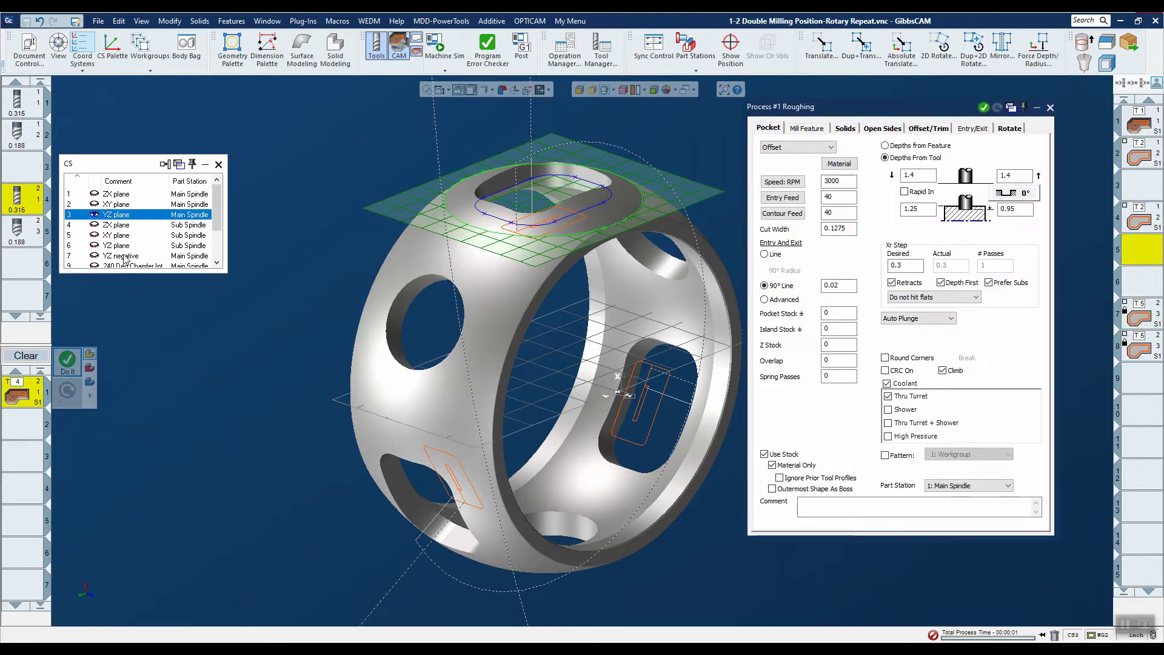
- Activate the YZ negative coordinate system and set the Roughing process's Mach CS to 7: YZ negative
click(125, 260)
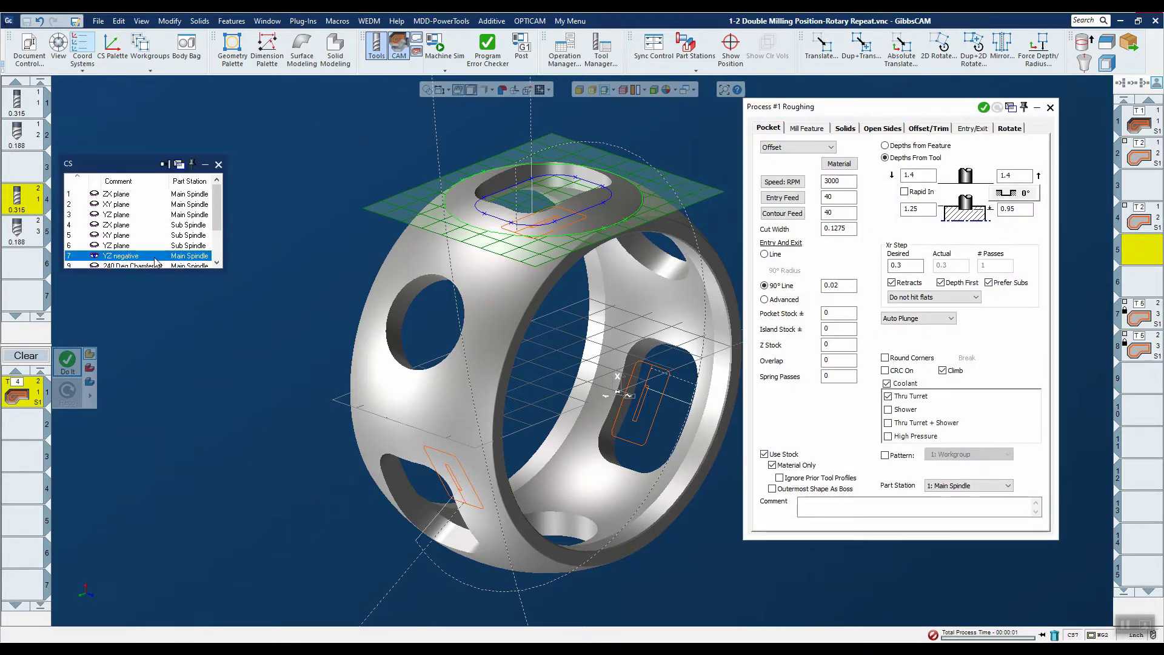
click(1009, 128)
click(876, 148)
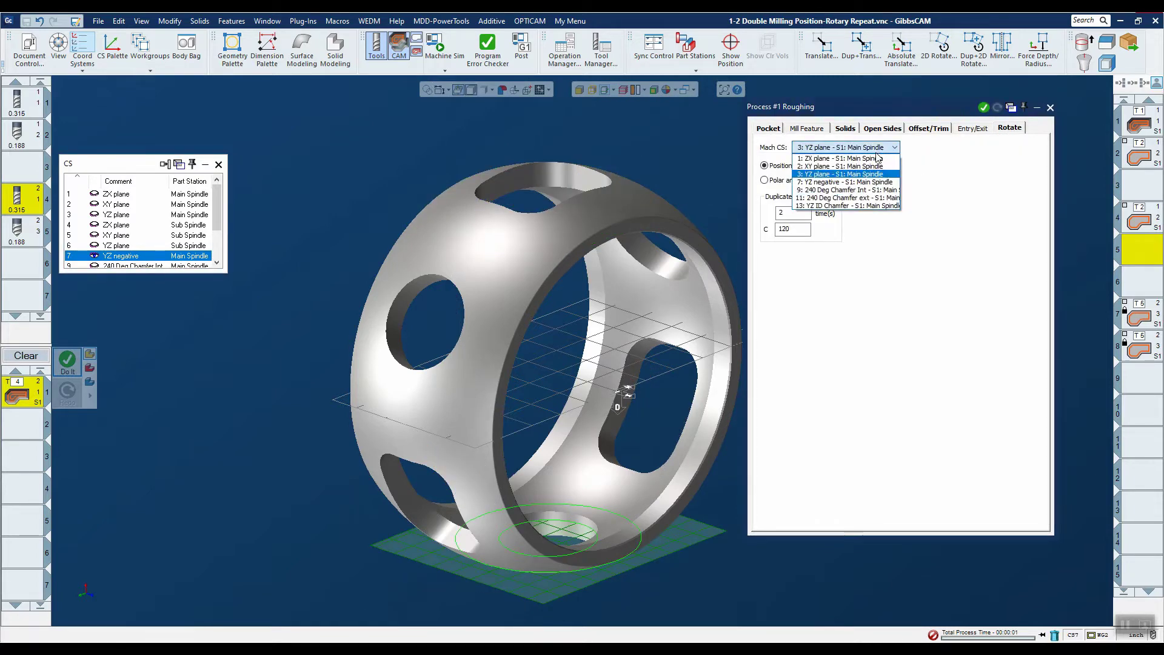
click(846, 182)
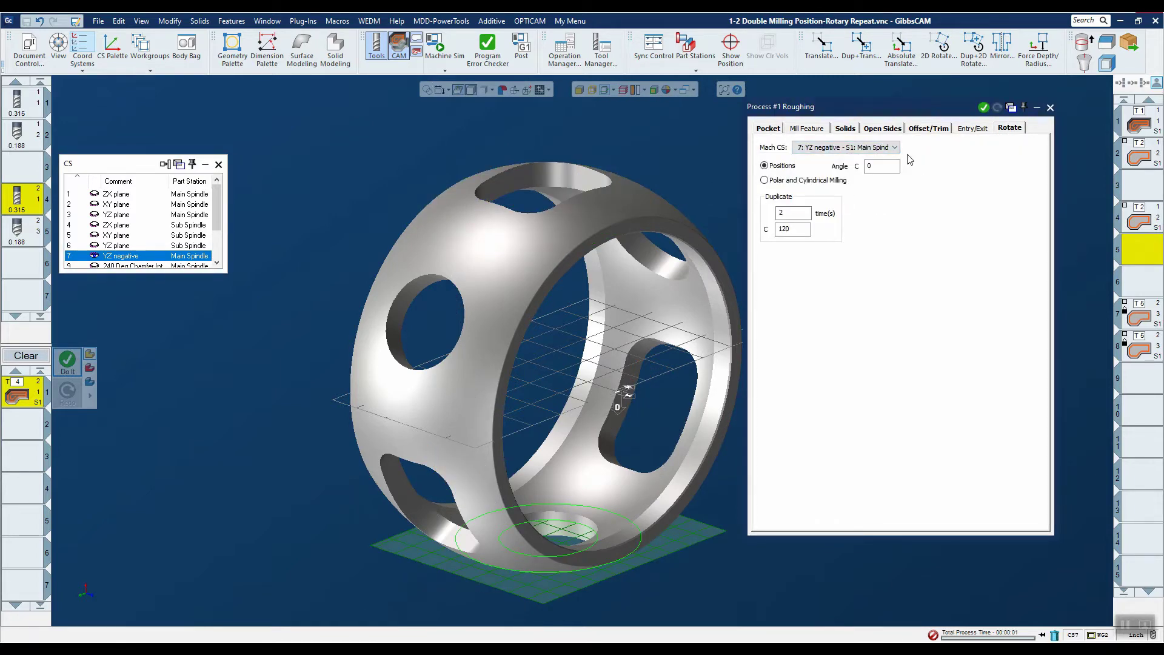
click(1050, 108)
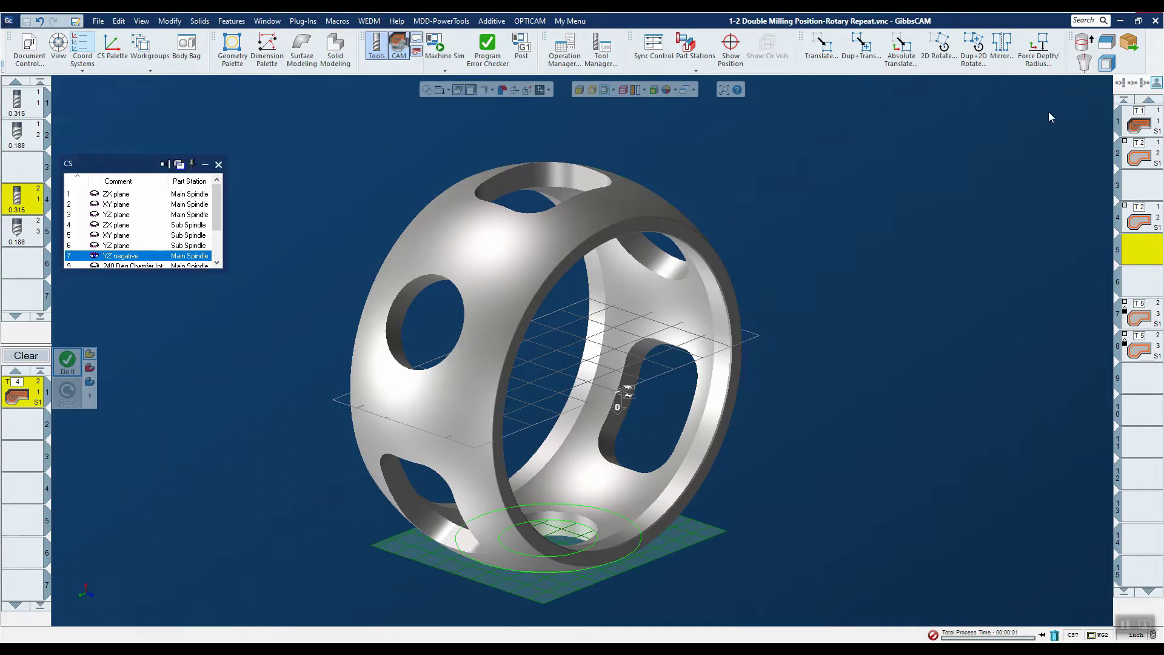
- Generate the tool 4 Roughing operation from the circular hole profile and start Machine Sim
click(577, 521)
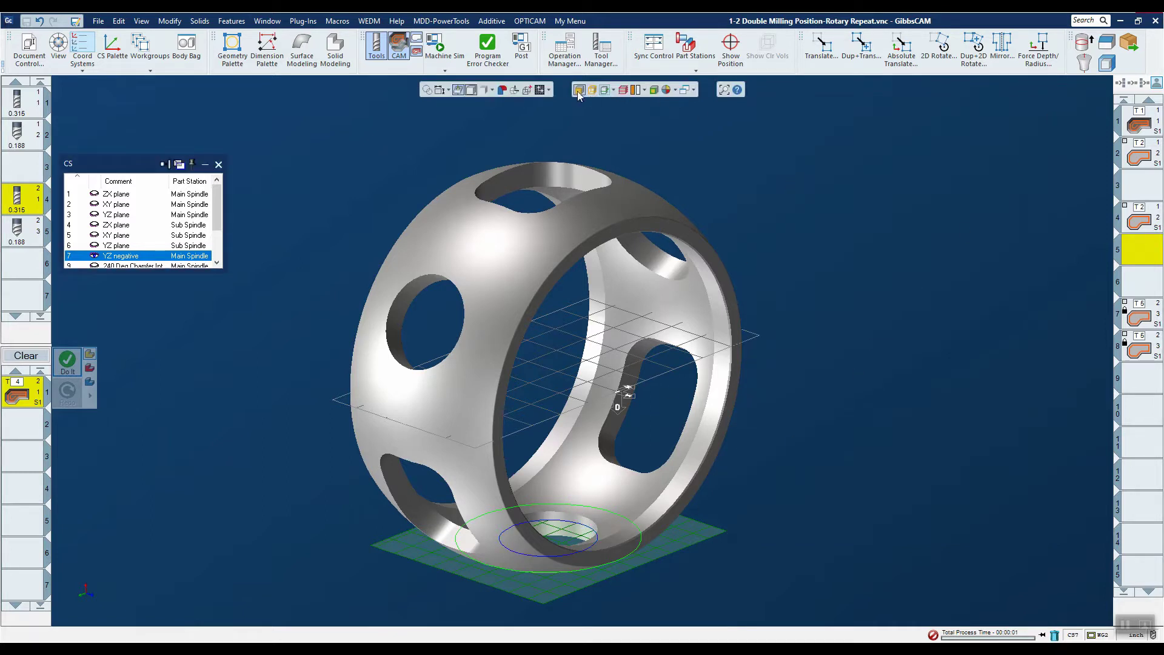
click(443, 61)
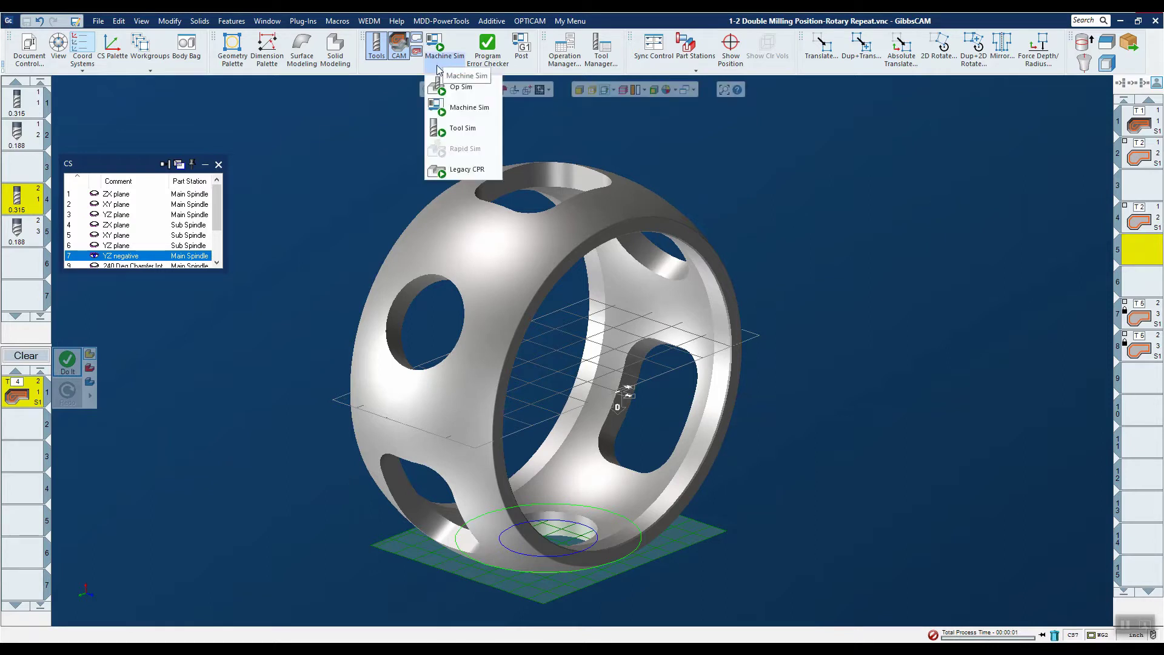
click(67, 360)
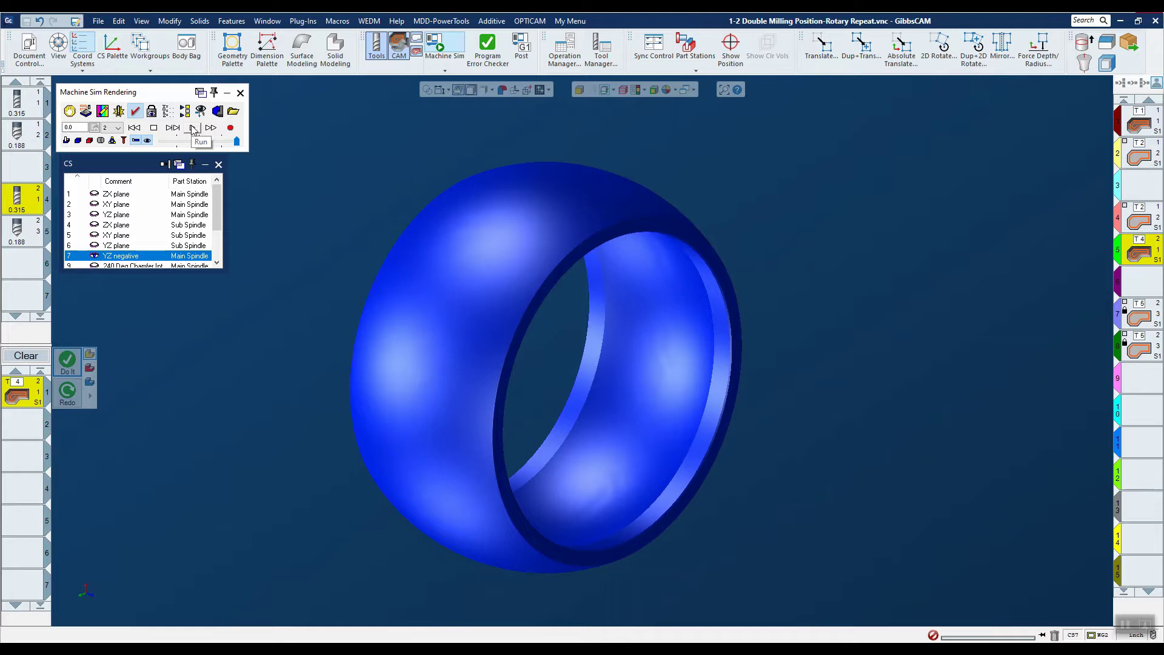
- Simulate the two roughing operations, advance feature by feature to inspect how the tools move together, and exit the simulation
click(193, 129)
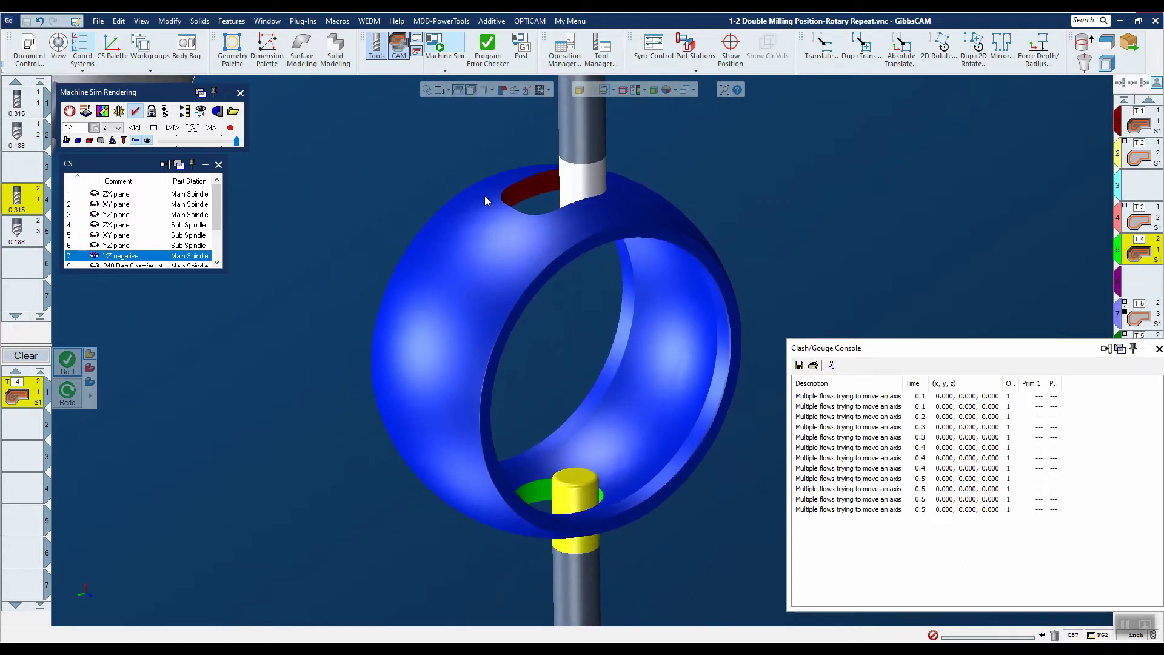
click(174, 128)
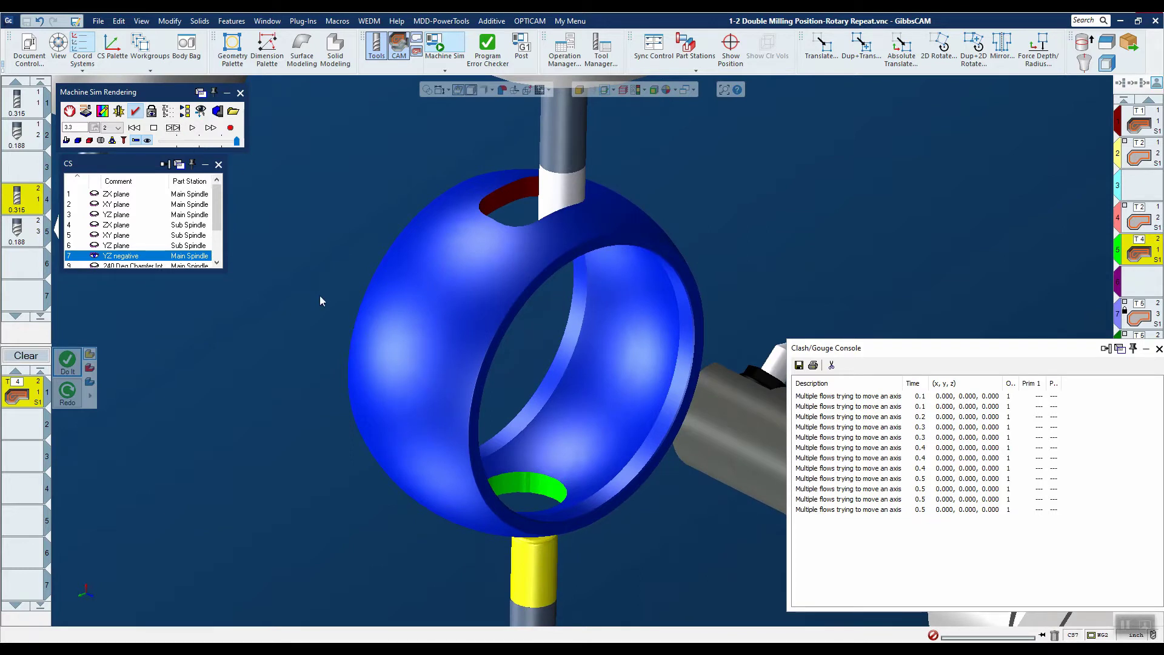
click(173, 128)
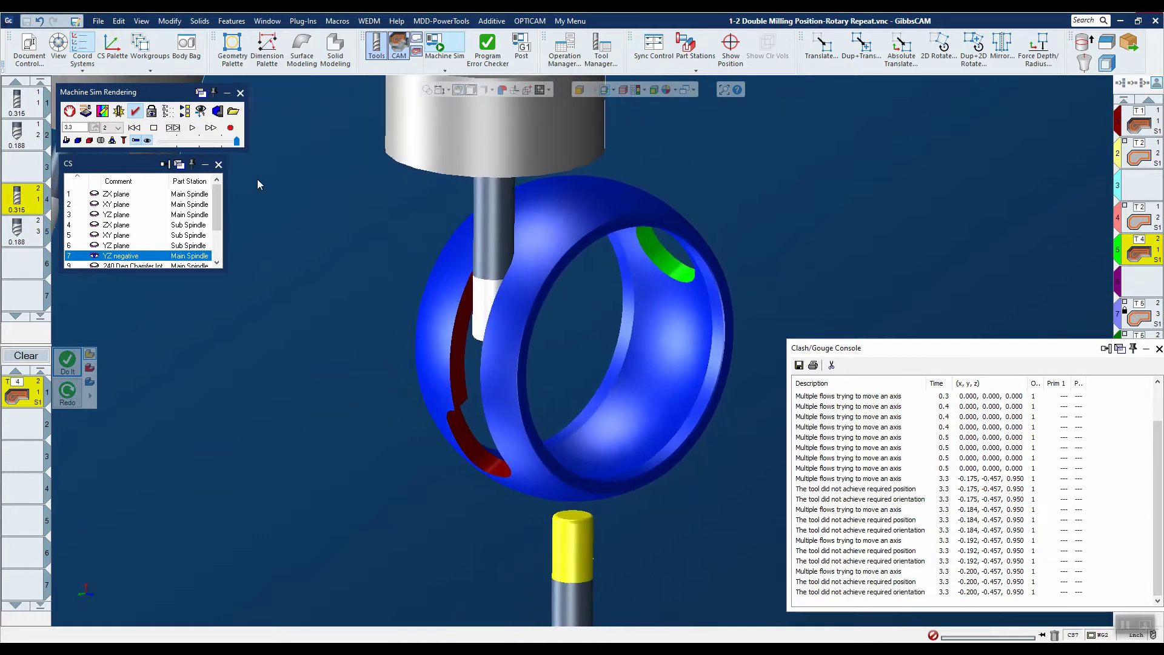
click(219, 165)
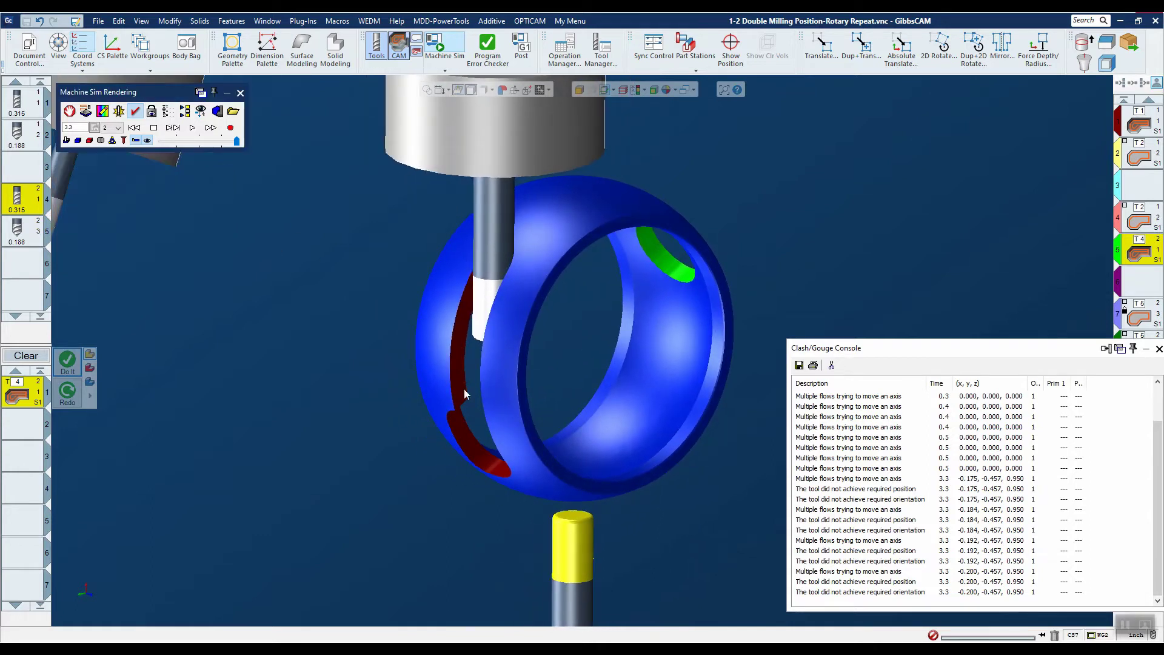
click(1158, 349)
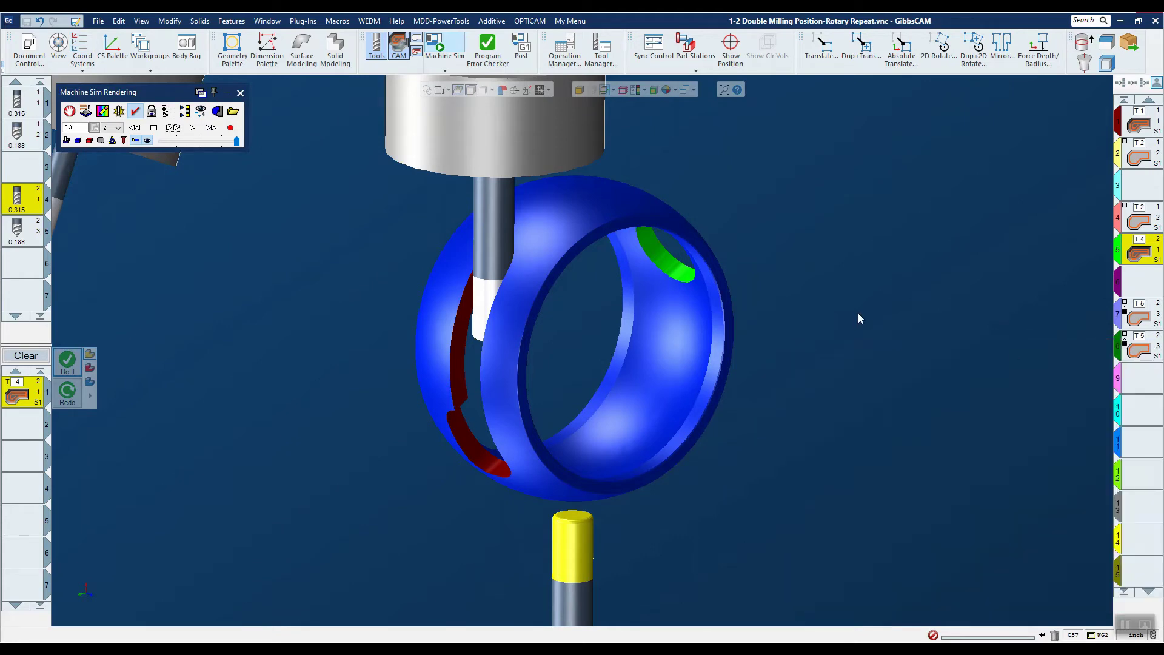
click(240, 94)
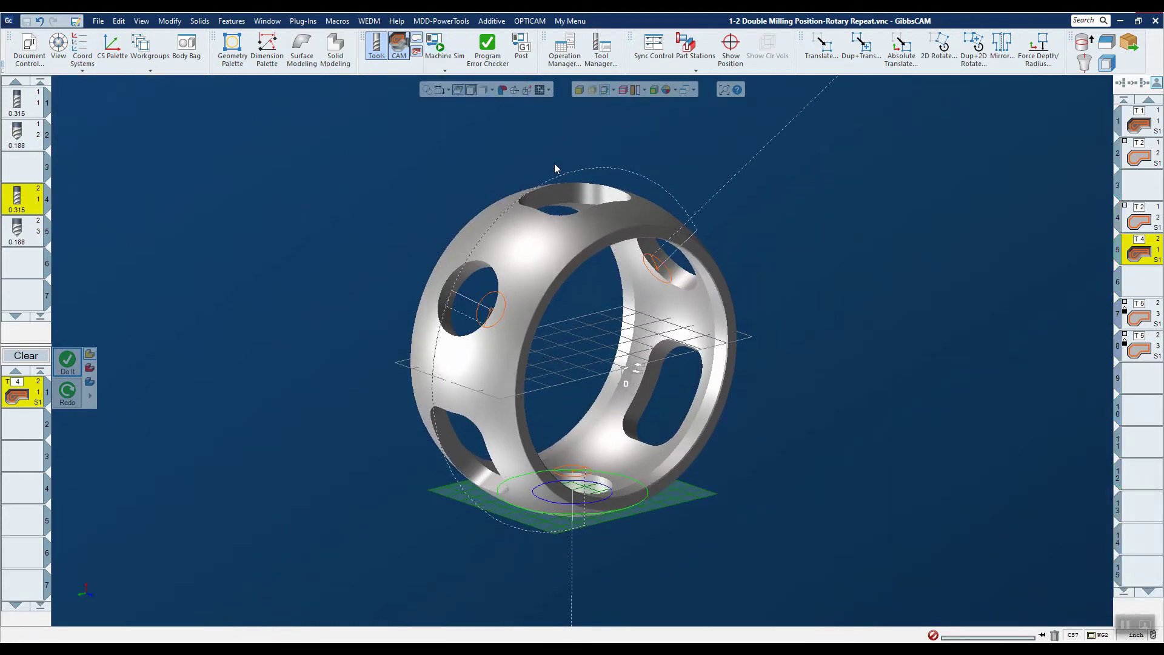
- Apply a Stroke Sync between operation 1 in Flow 1 and operation 5 in Flow 2, and exit Sync Control
click(658, 38)
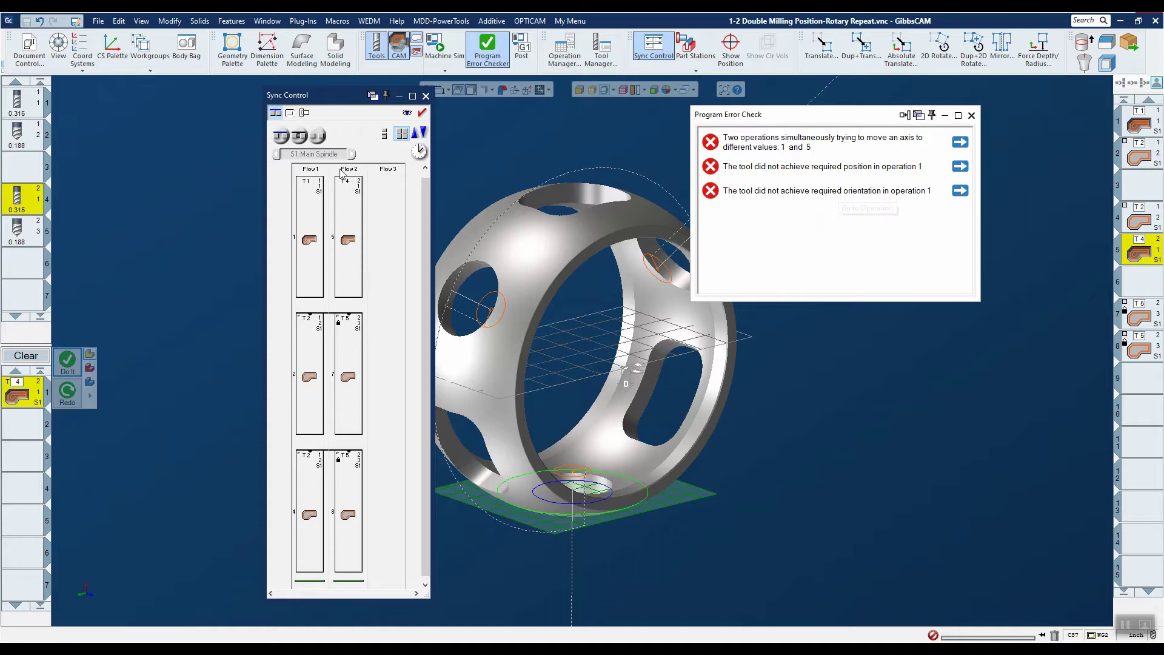
click(312, 187)
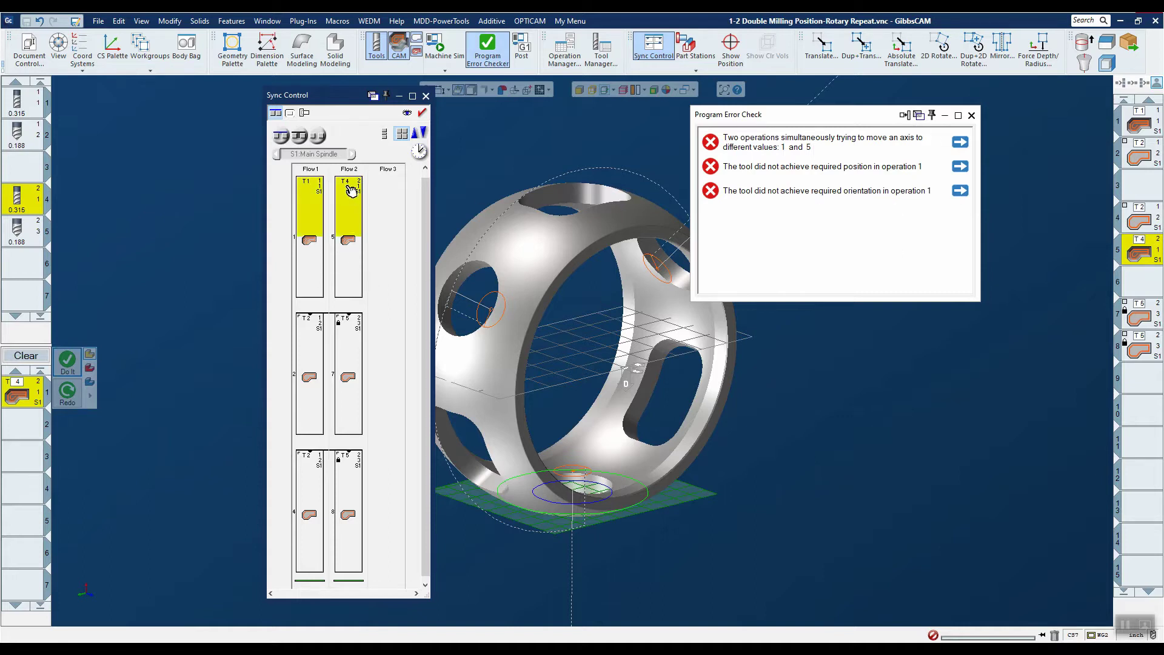
ctrl+click(351, 197)
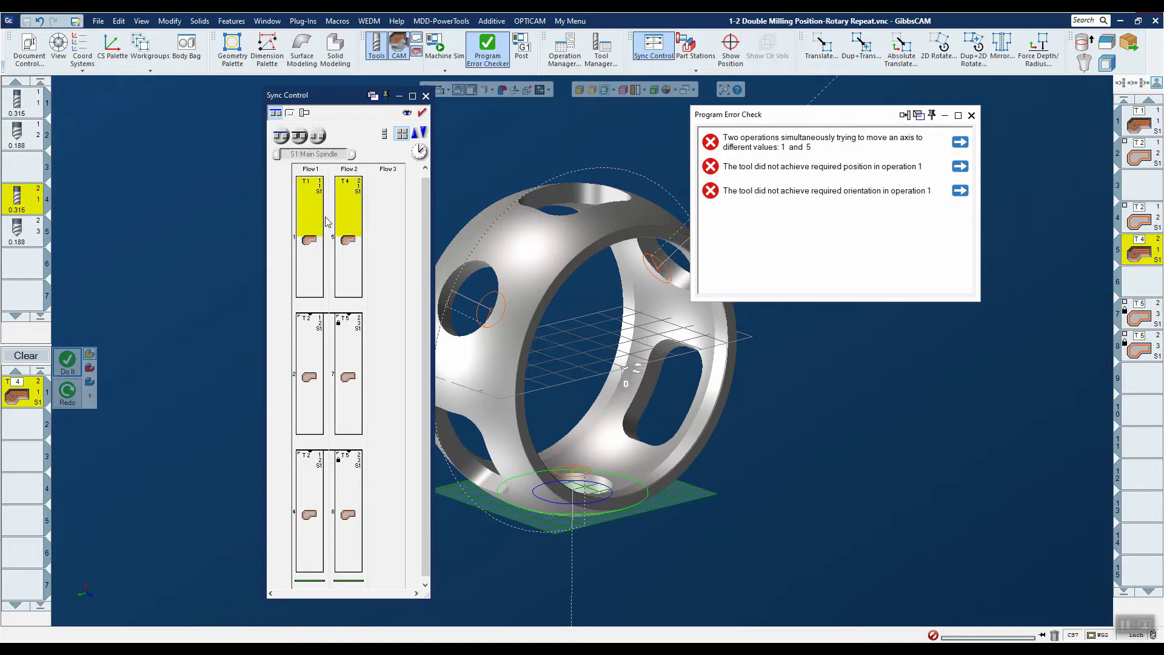
click(301, 137)
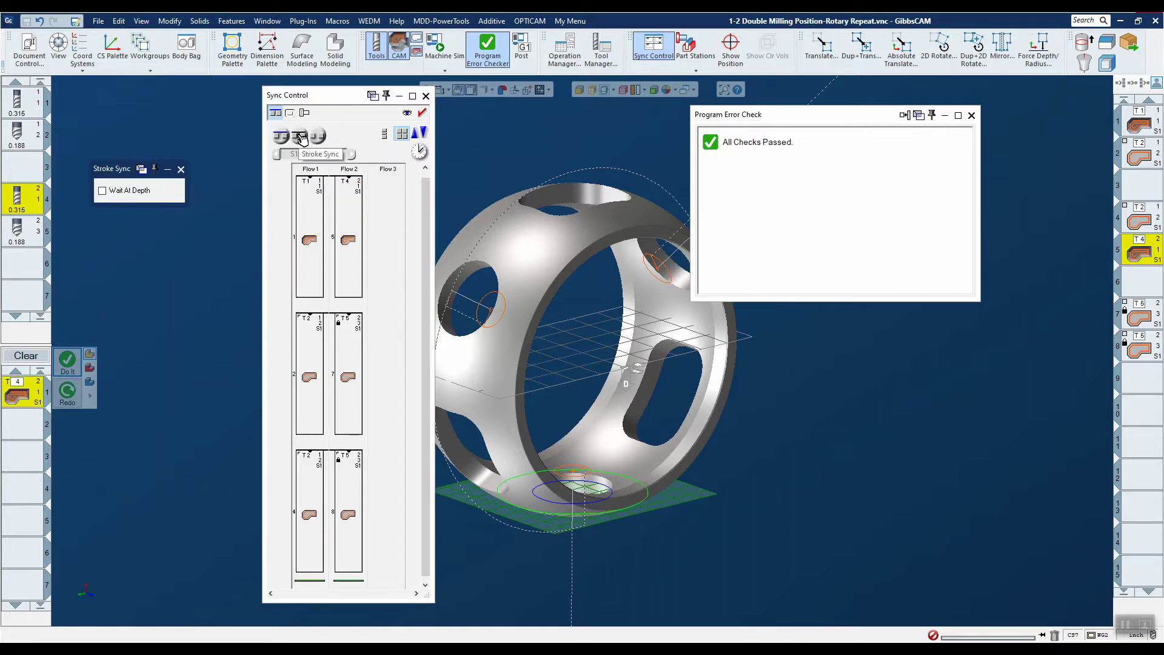
click(426, 95)
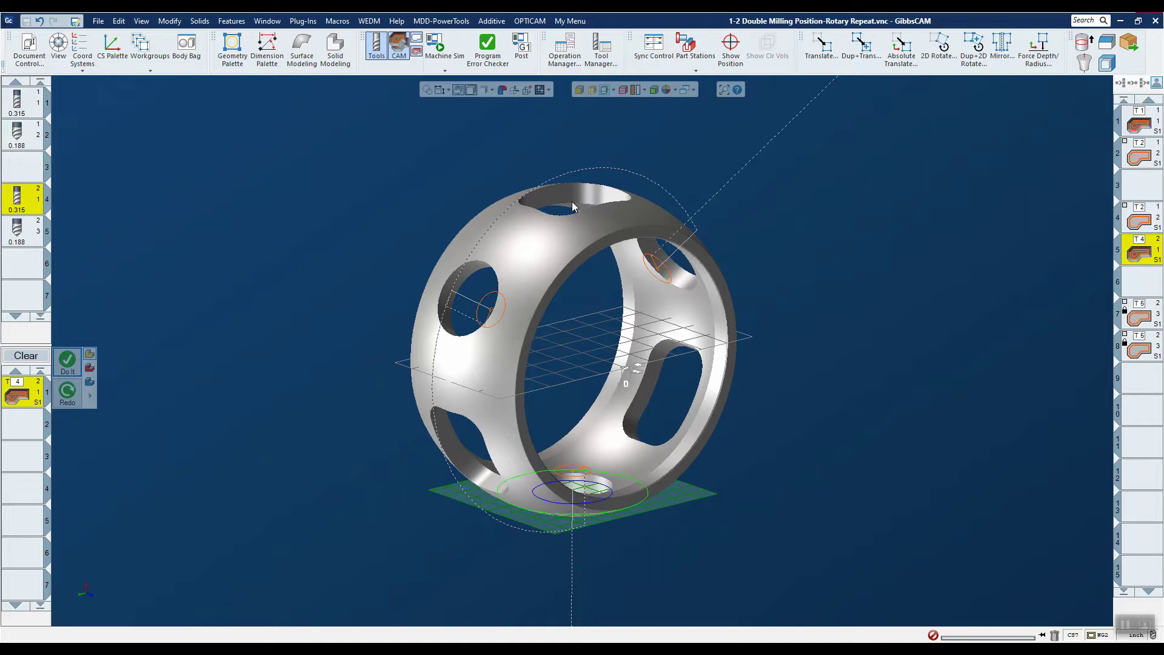
- Simulate the synchronized roughing operations from the start and advance feature by feature to check how both tools move together
click(444, 44)
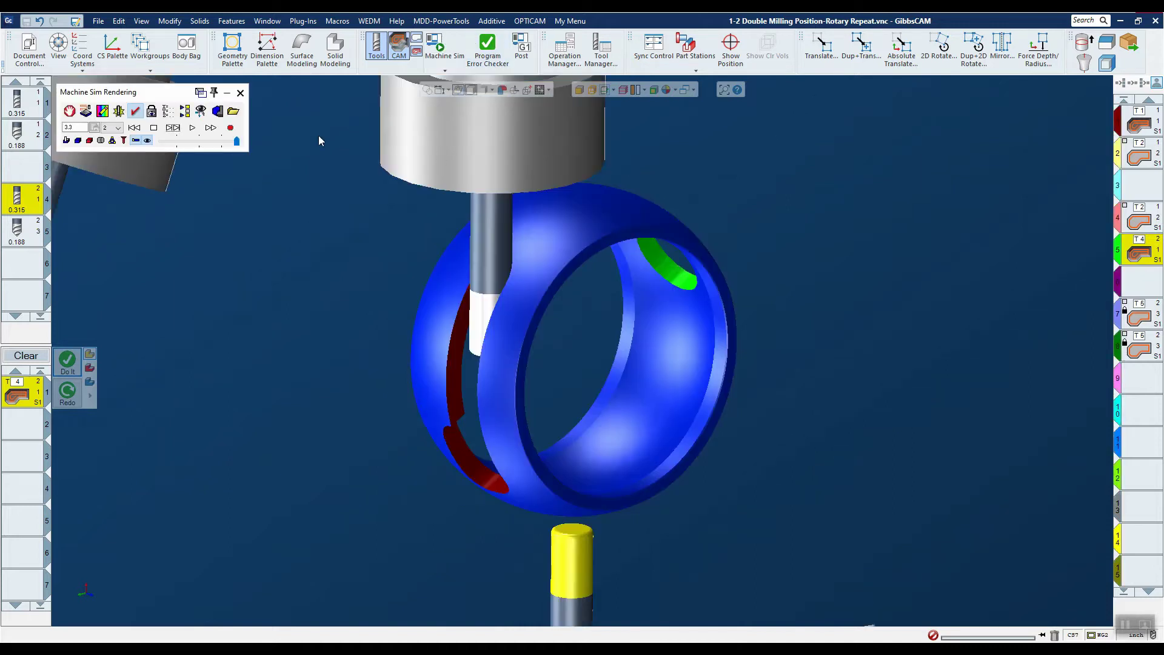
click(135, 128)
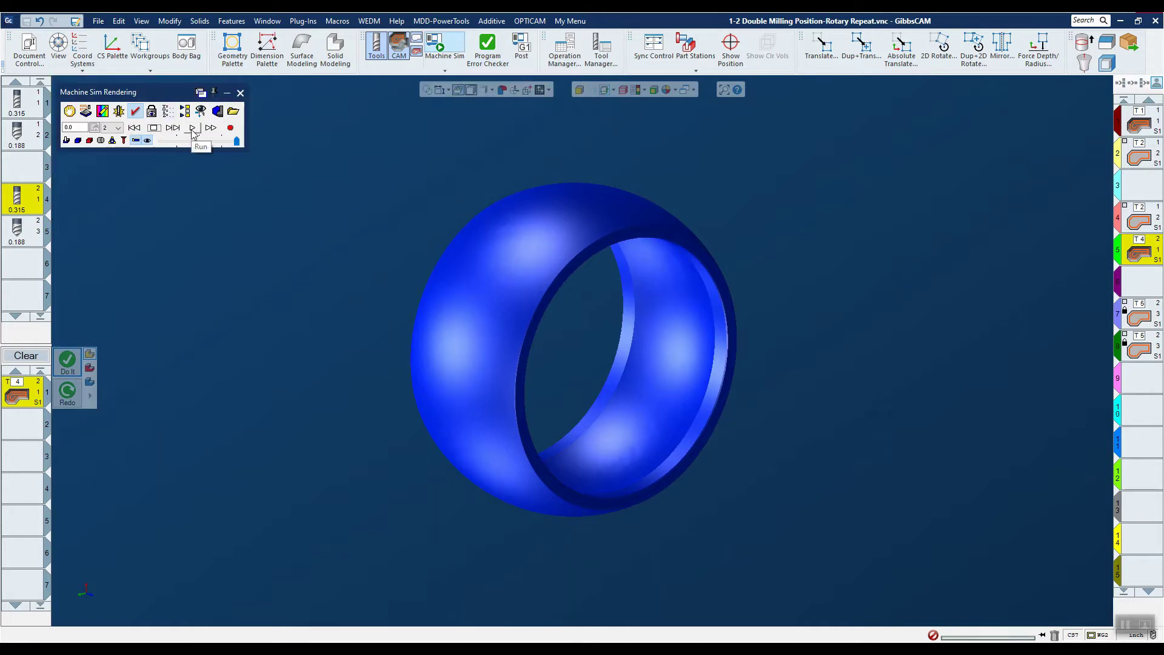
click(193, 128)
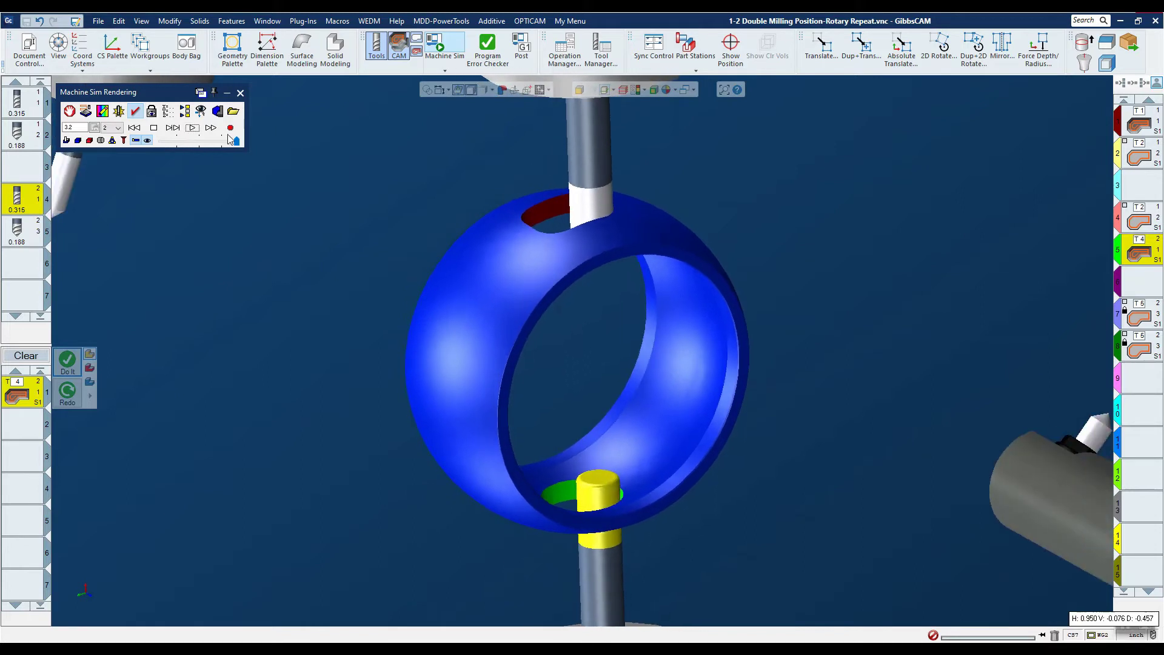
click(174, 128)
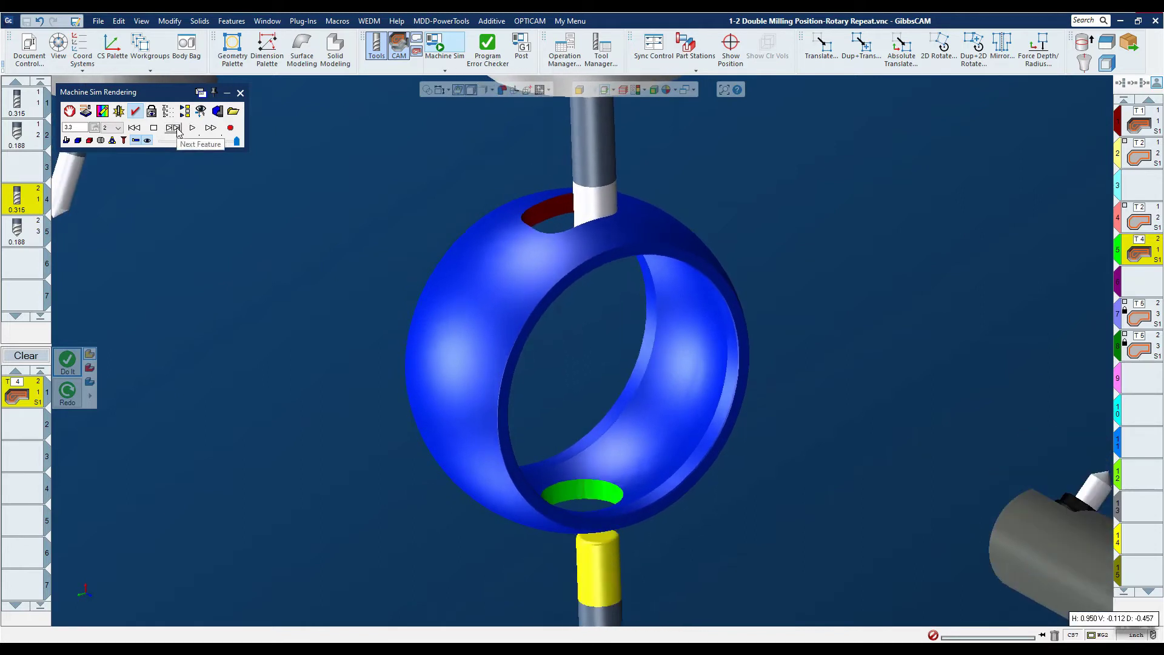
click(174, 128)
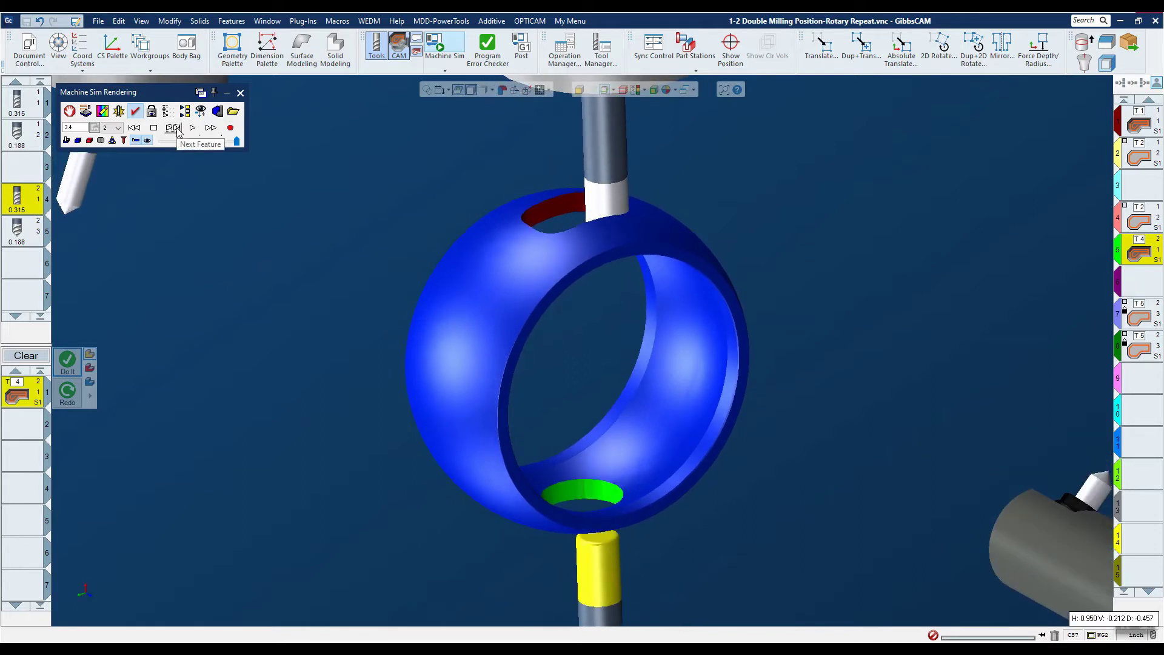
click(174, 128)
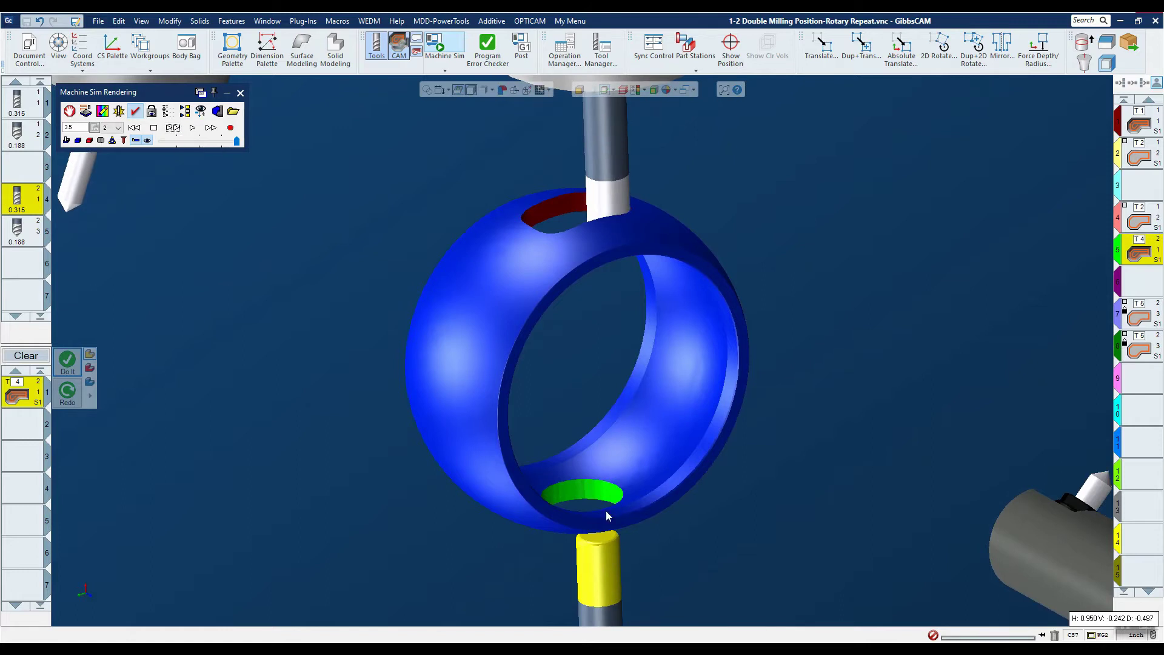
click(173, 129)
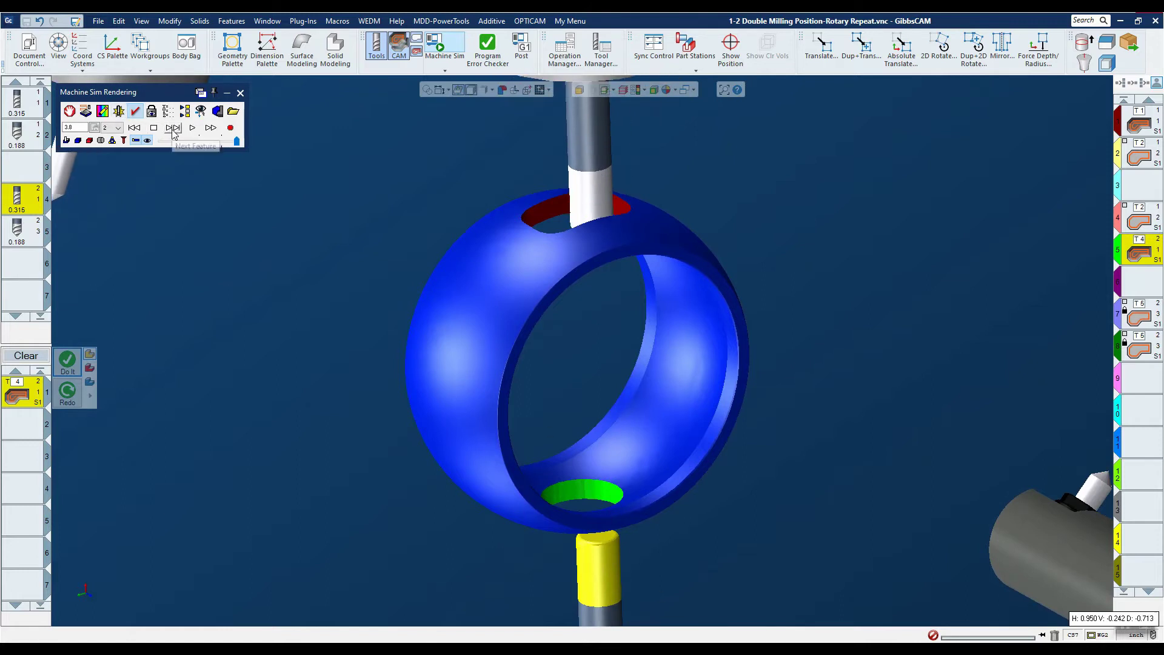
click(173, 129)
click(174, 128)
click(173, 128)
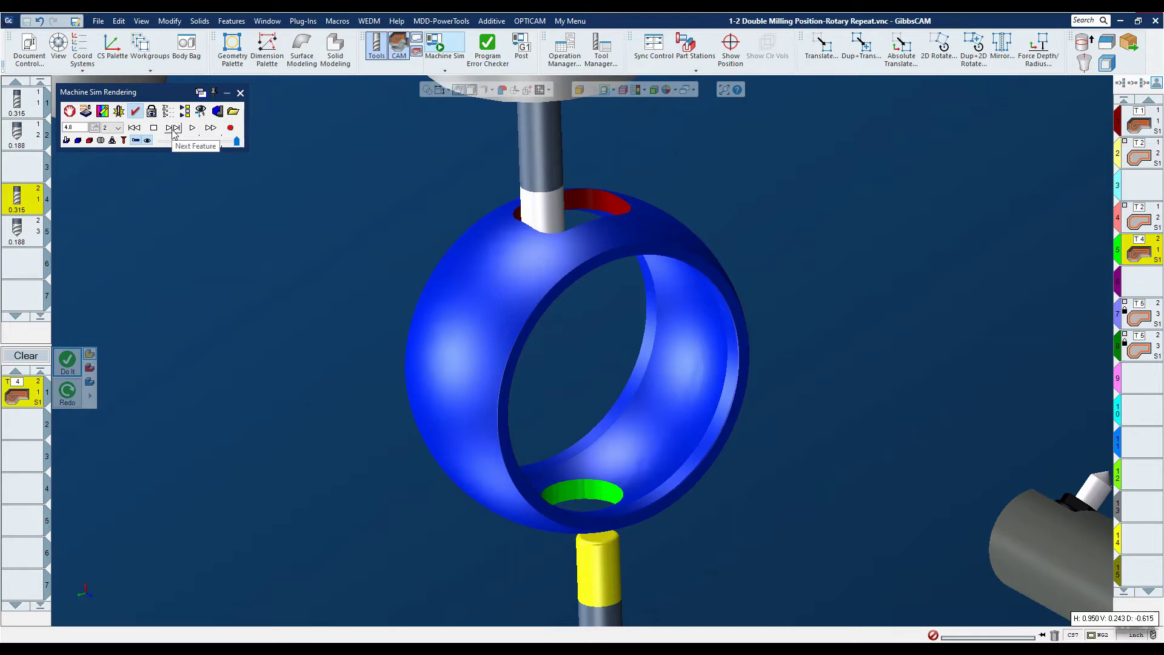
click(174, 128)
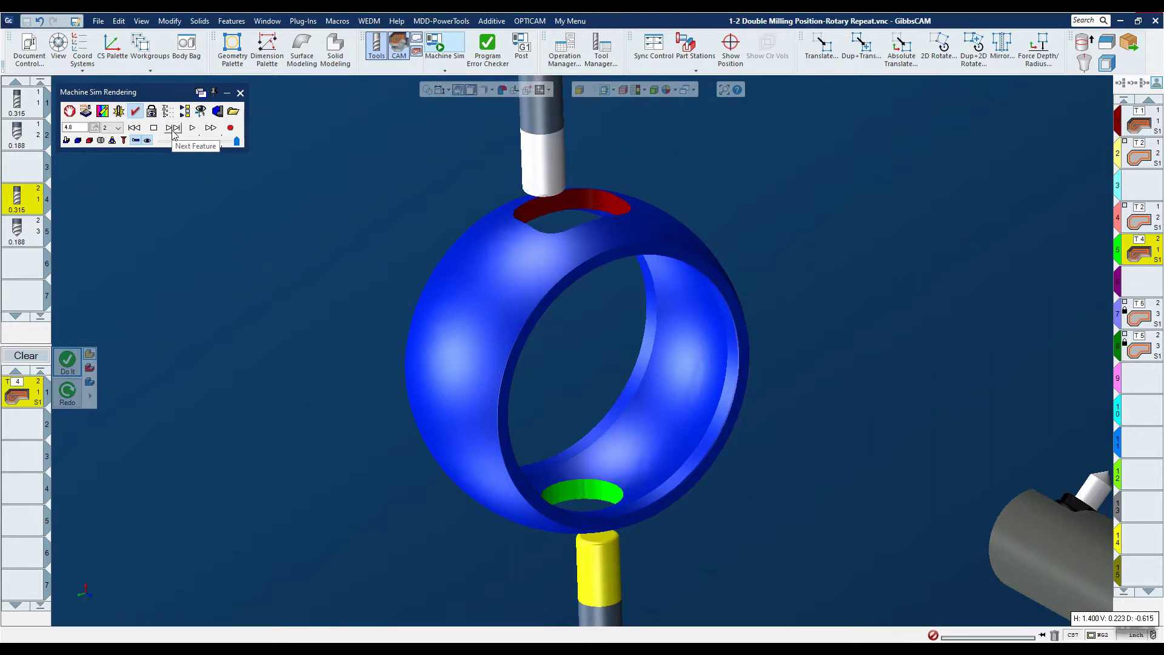
- Run the rest of the simulation at varied speeds to check the rotary repeats and the remaining operations, and exit Machine Sim
click(192, 128)
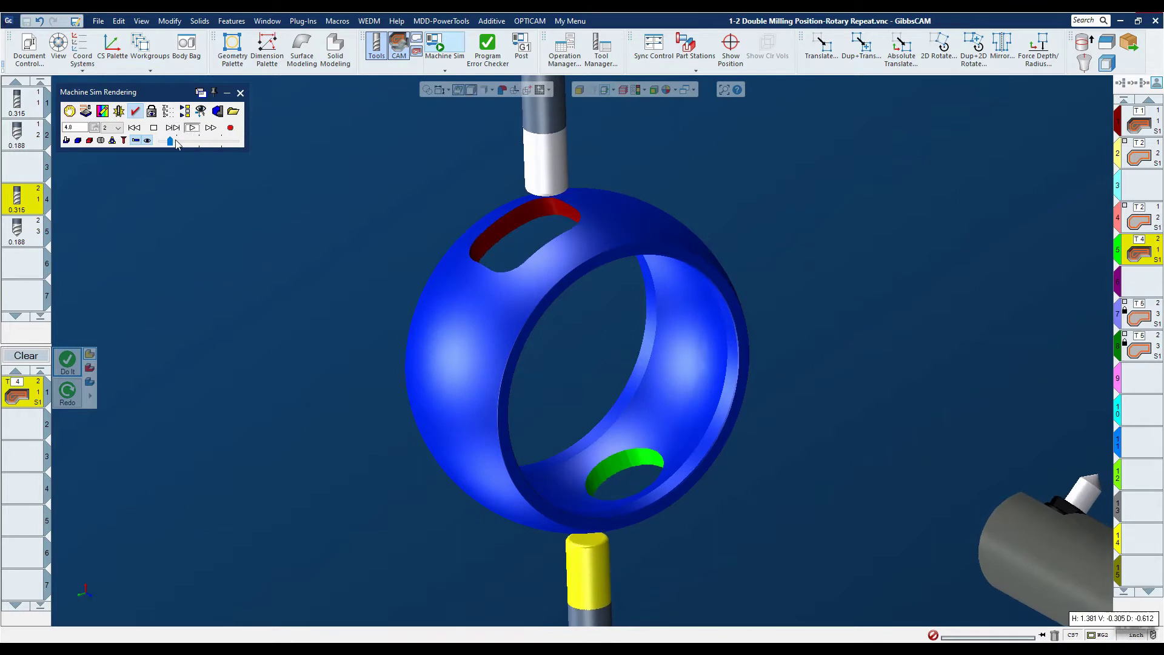
click(176, 141)
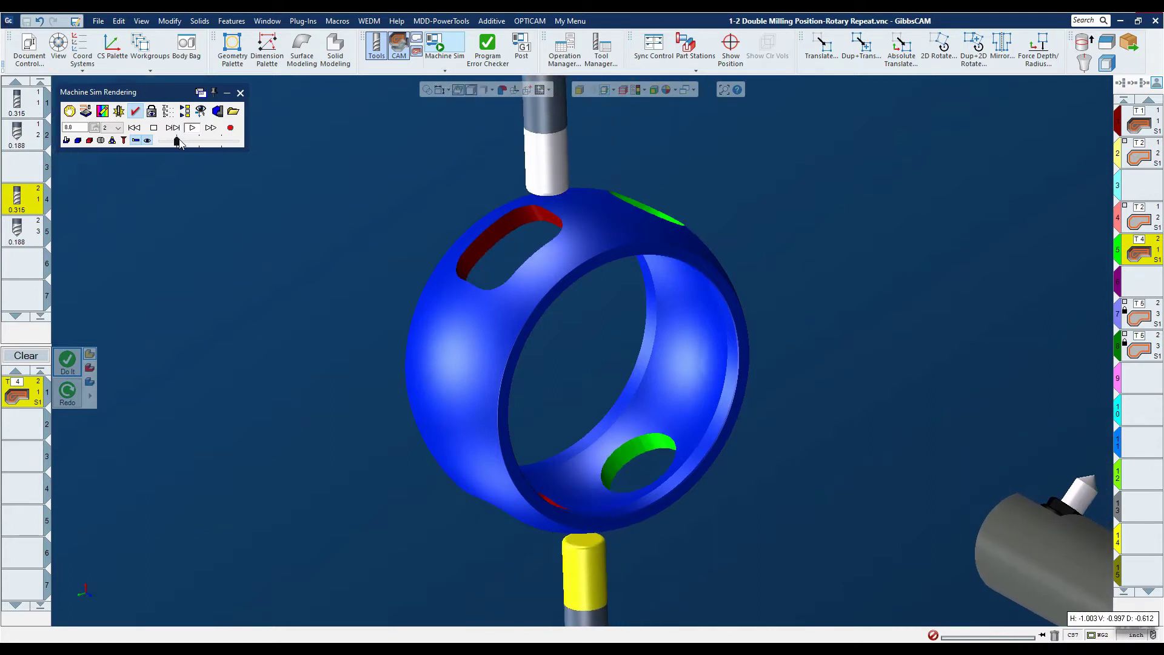
drag(178, 143, 185, 142)
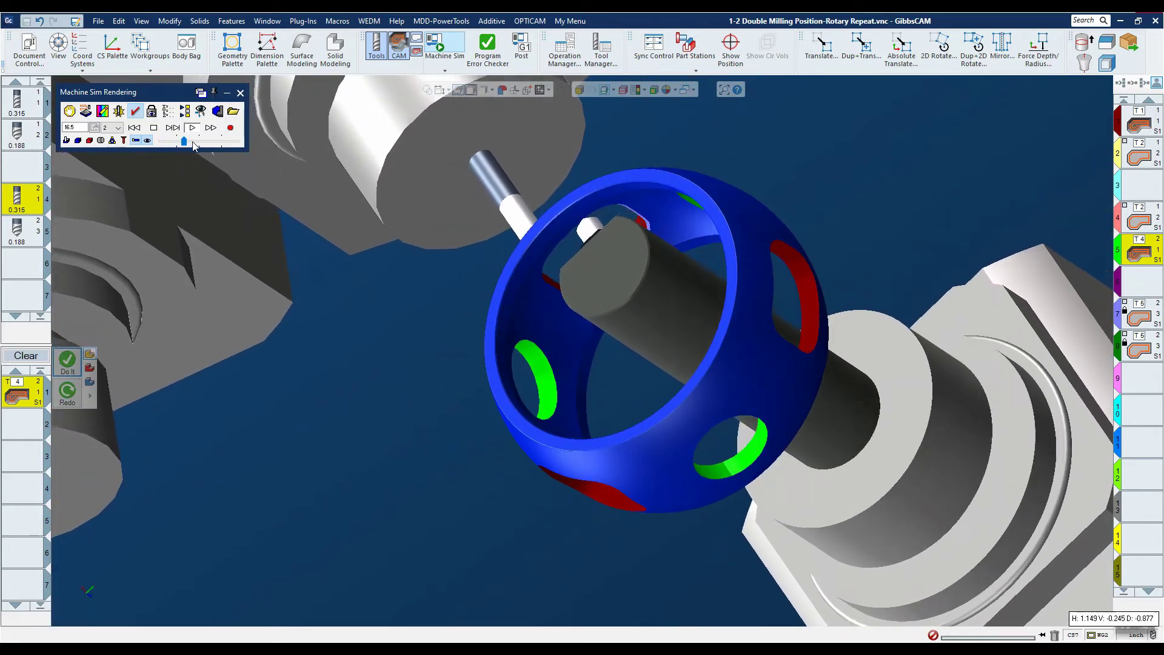
drag(184, 141, 192, 142)
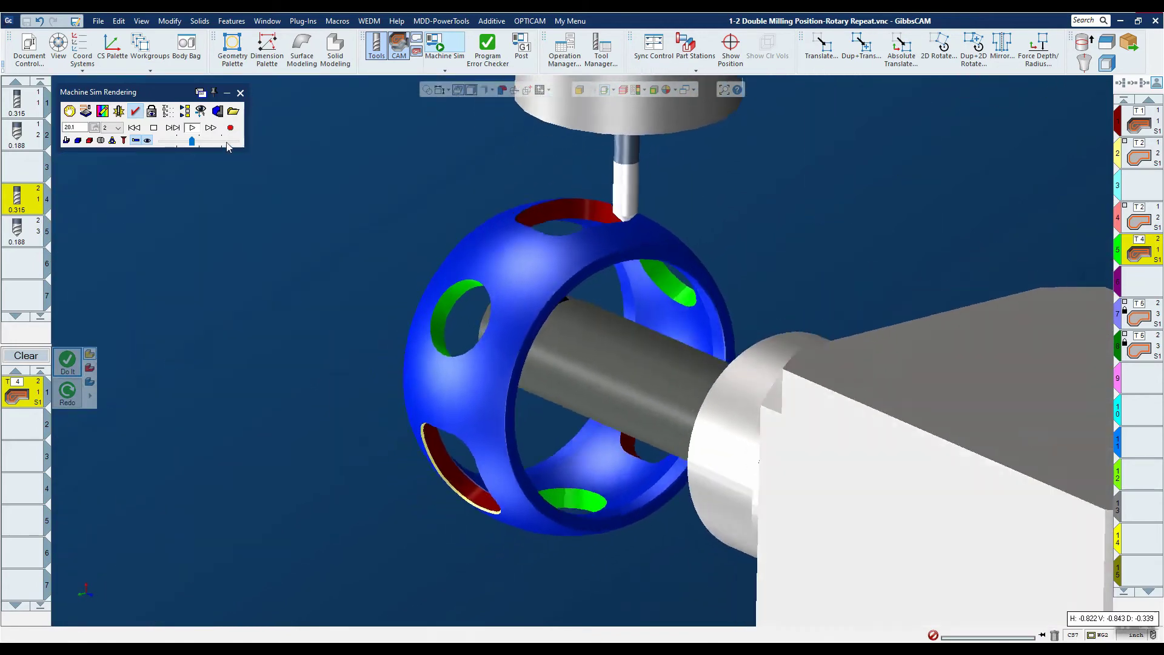
click(220, 142)
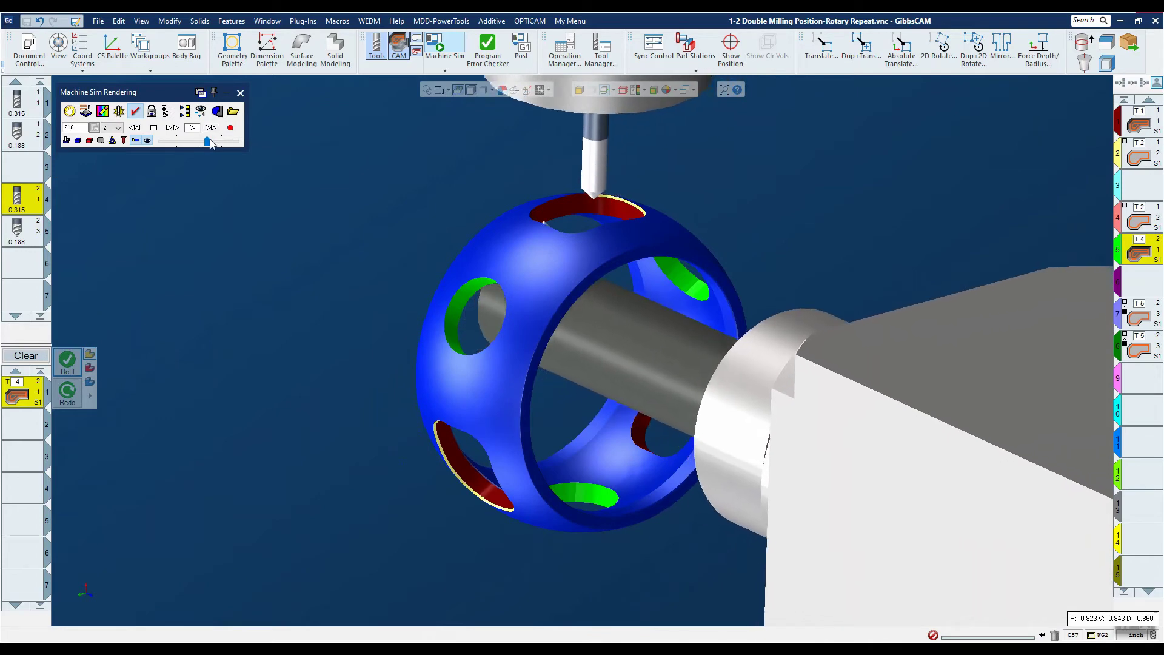
click(219, 141)
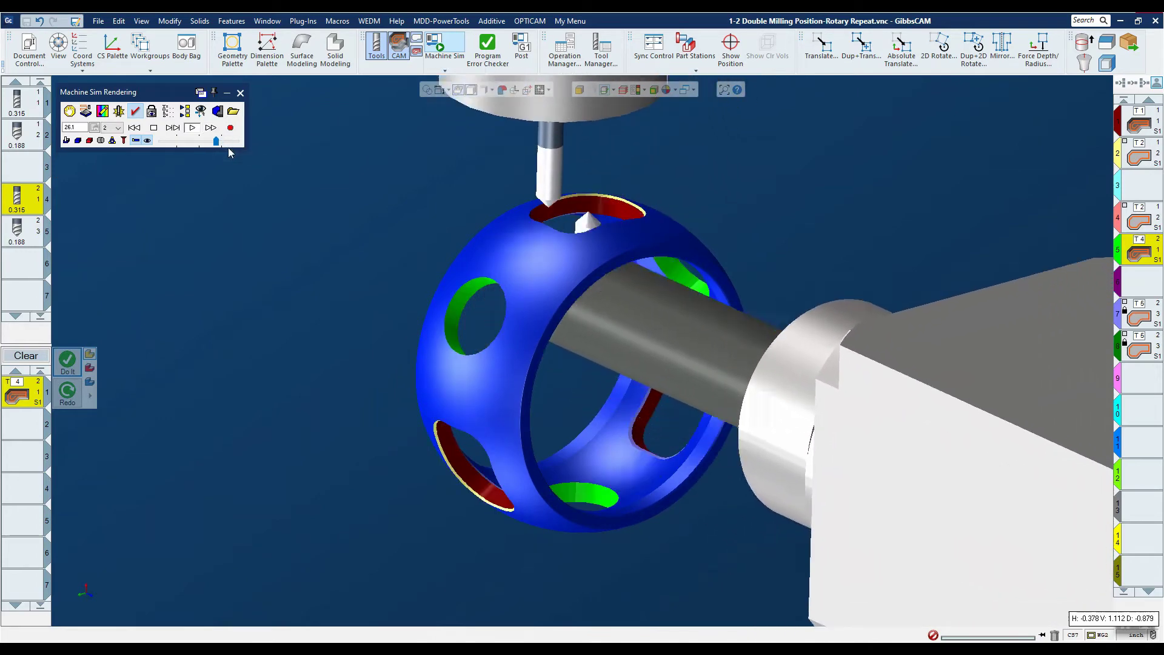
click(240, 93)
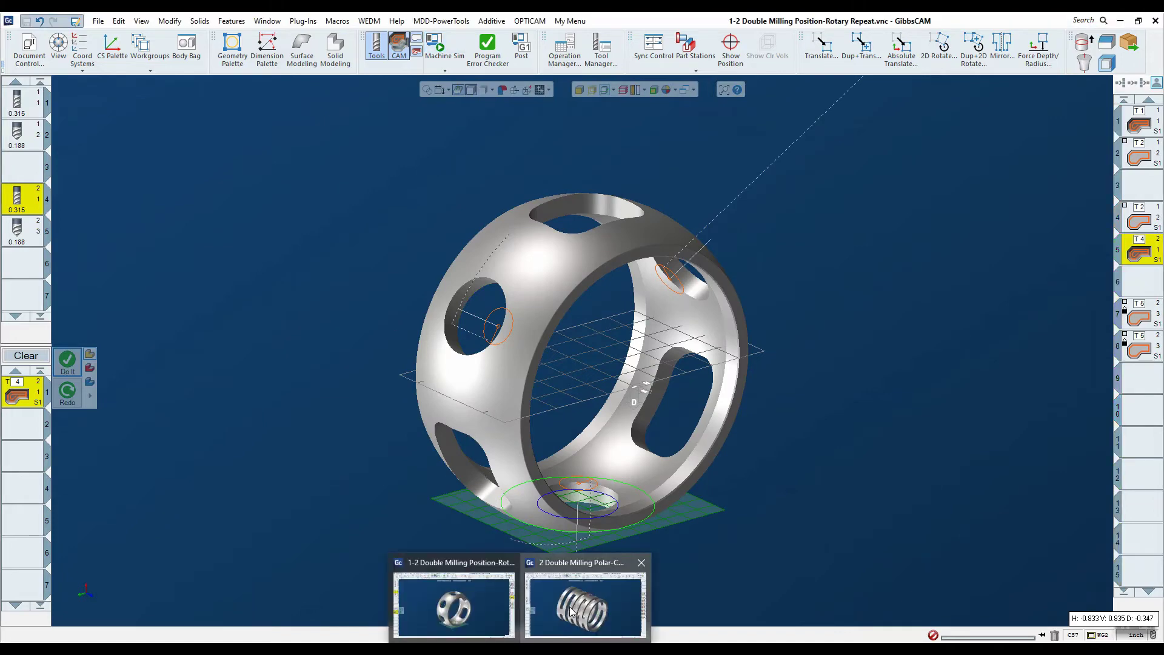
- Switch to the 2 Double Milling Polar-Cylindrical part and hide its tool and operation lists
click(585, 605)
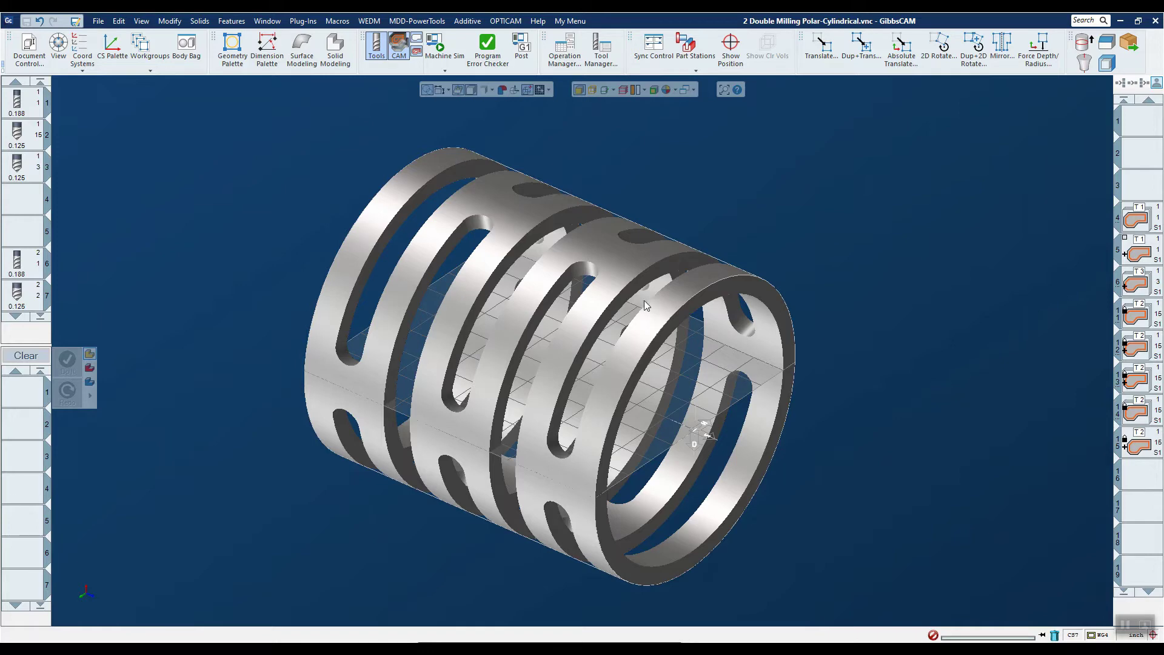
middle_drag(655, 306, 600, 334)
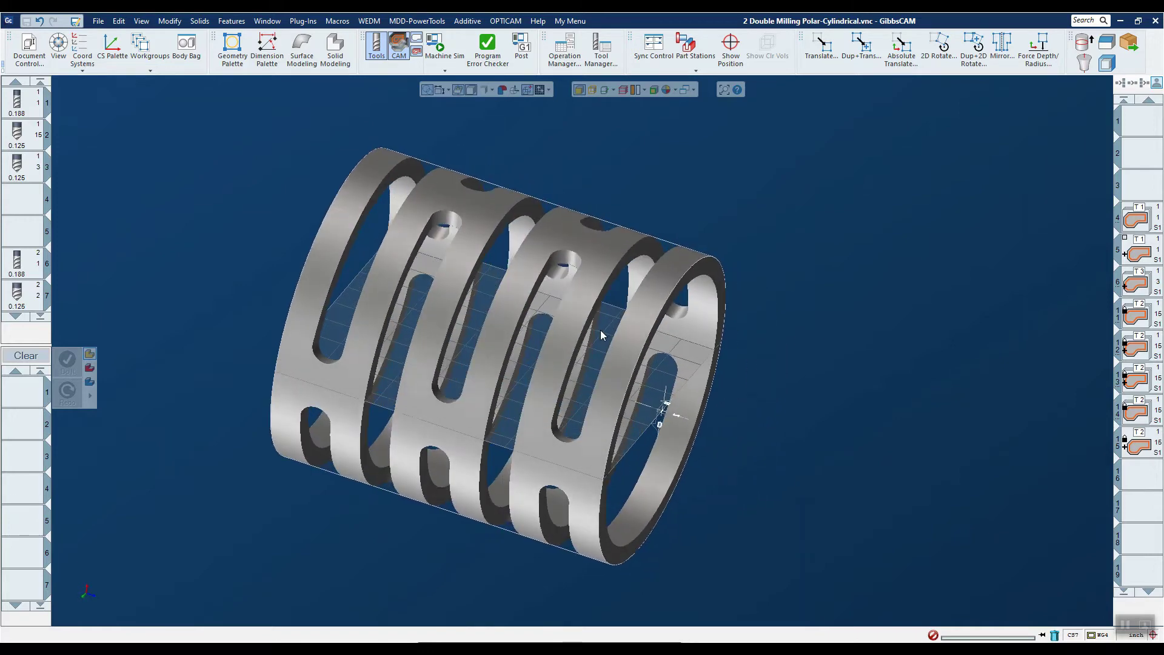
middle_drag(576, 374, 597, 535)
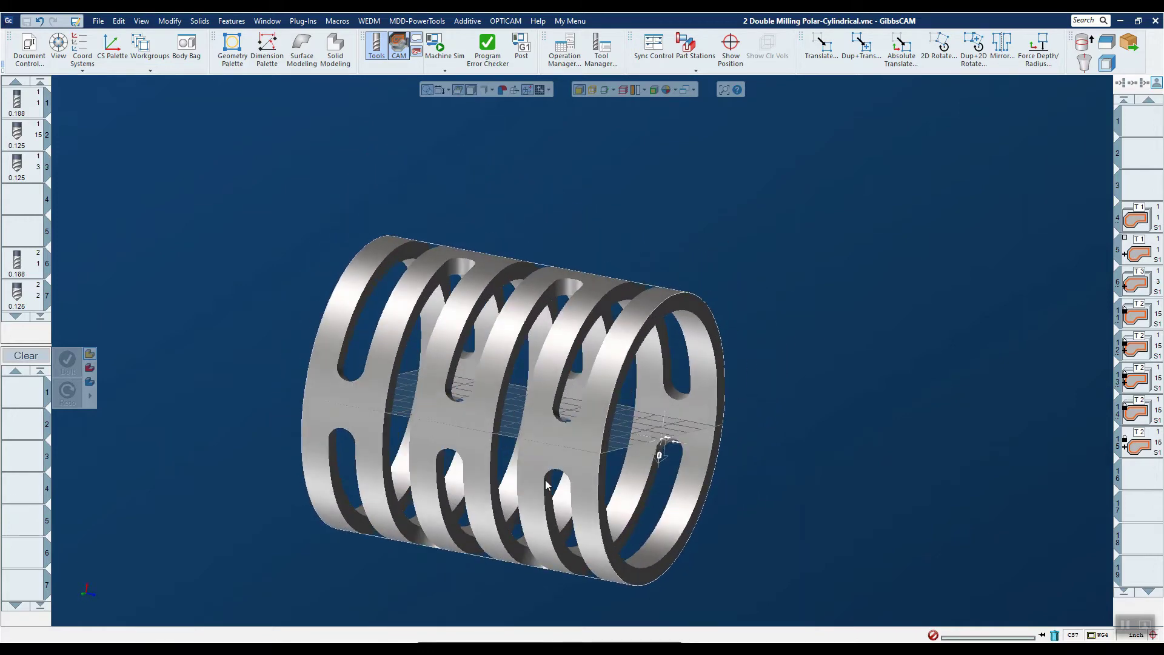
middle_drag(633, 577, 580, 262)
scroll(580, 262, up, 2)
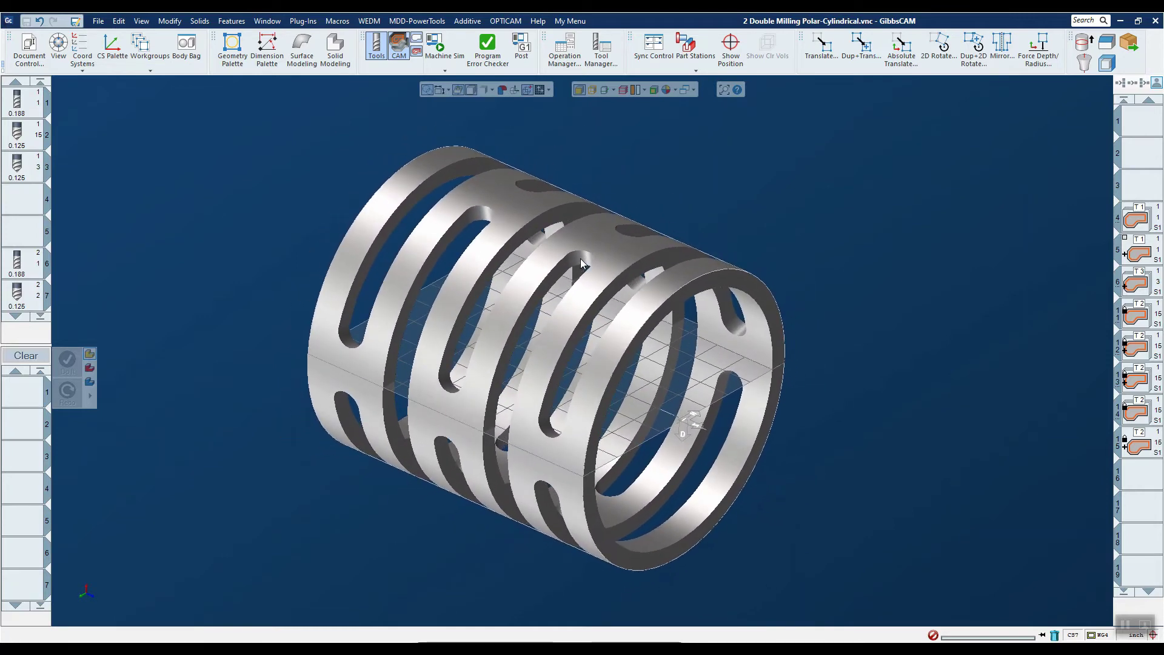
scroll(580, 262, up, 1)
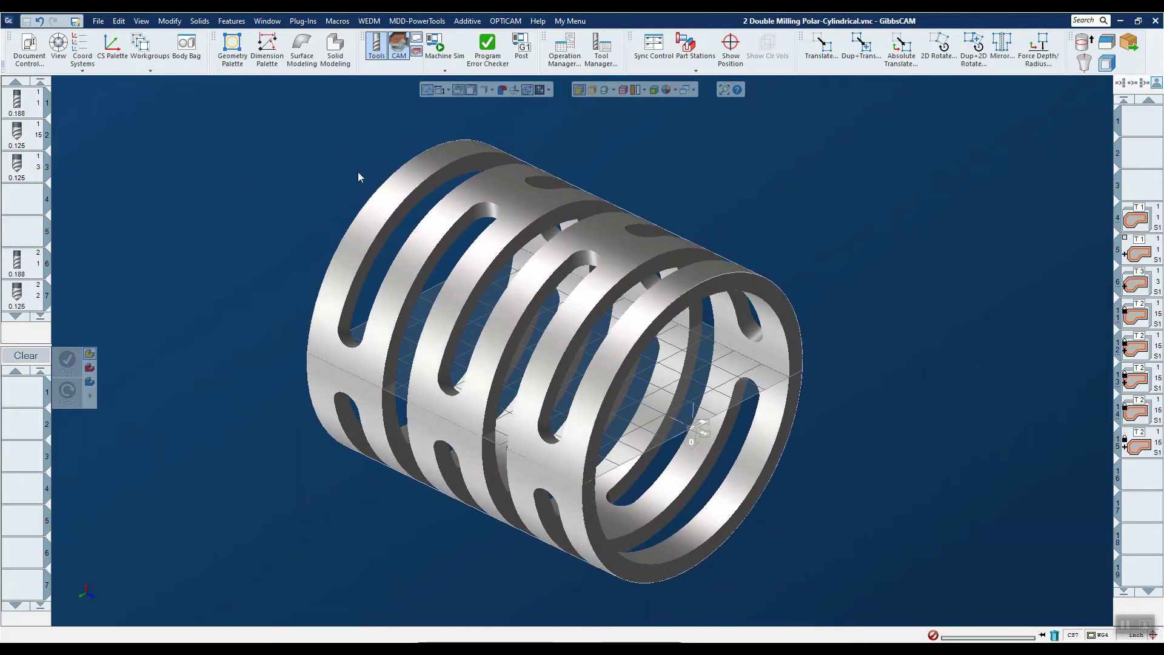
click(373, 47)
click(399, 48)
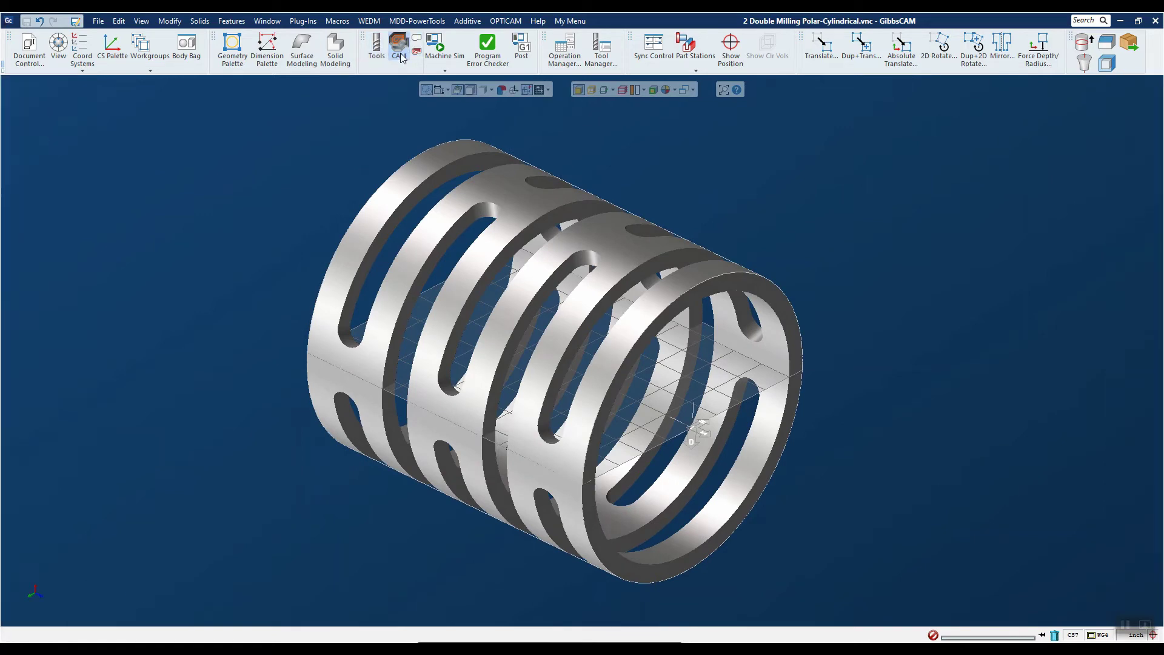
- Extract geometry from the outer edge loop of the upper slot nearest the cylinder's open end, and hide the edge display
click(591, 89)
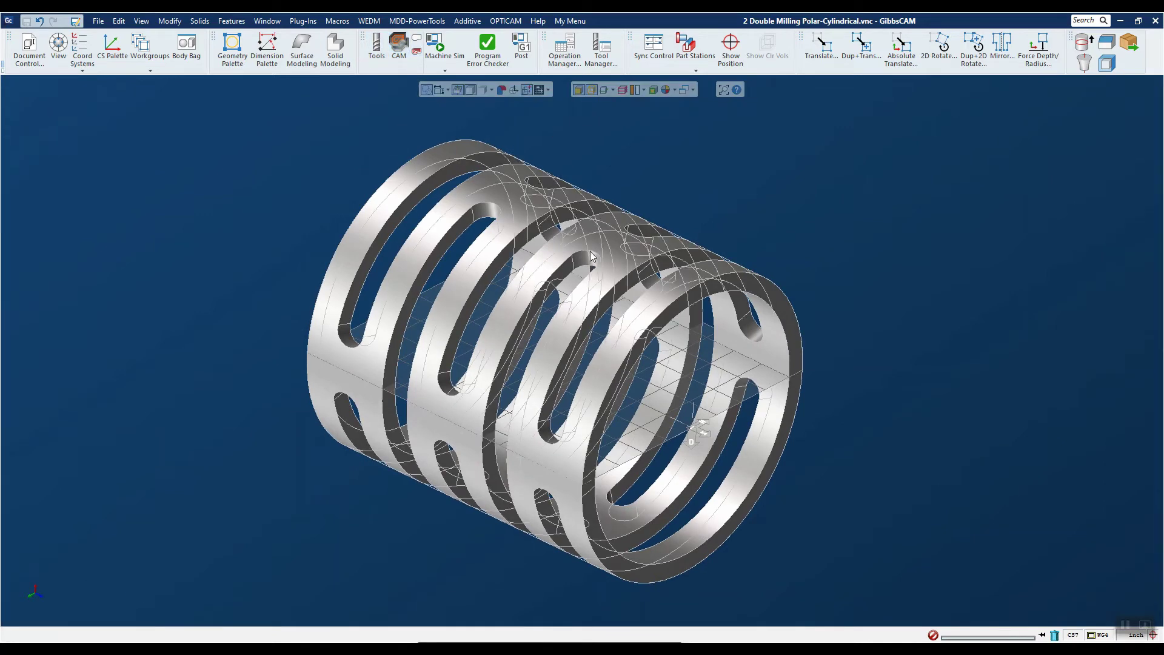
click(644, 261)
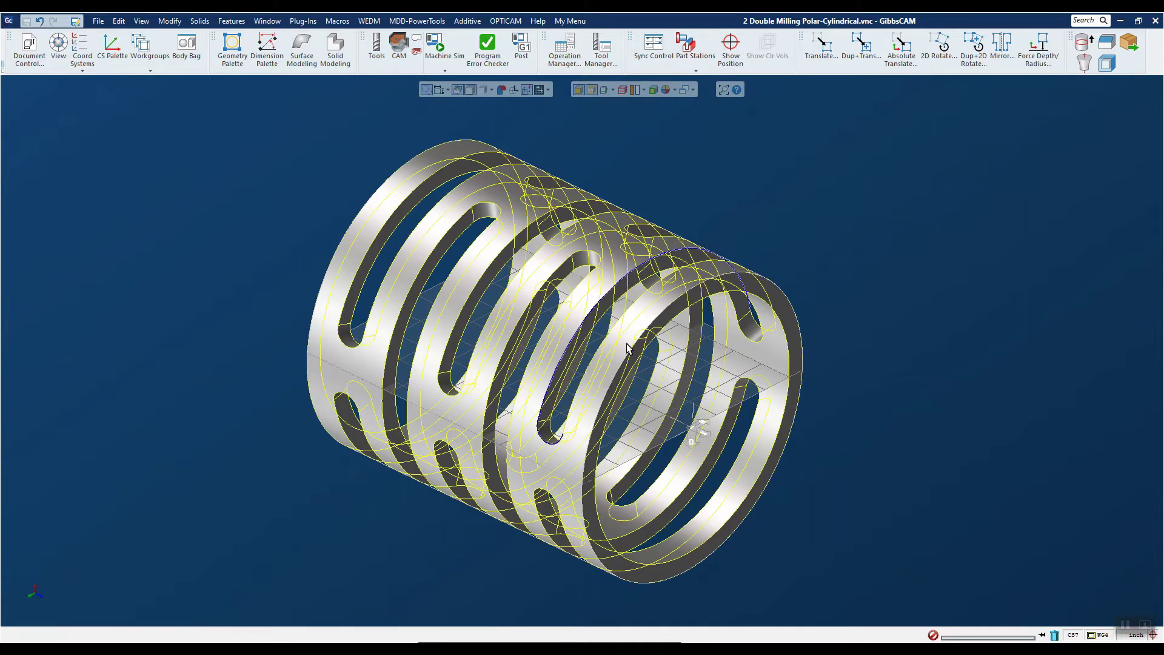
shift+click(645, 293)
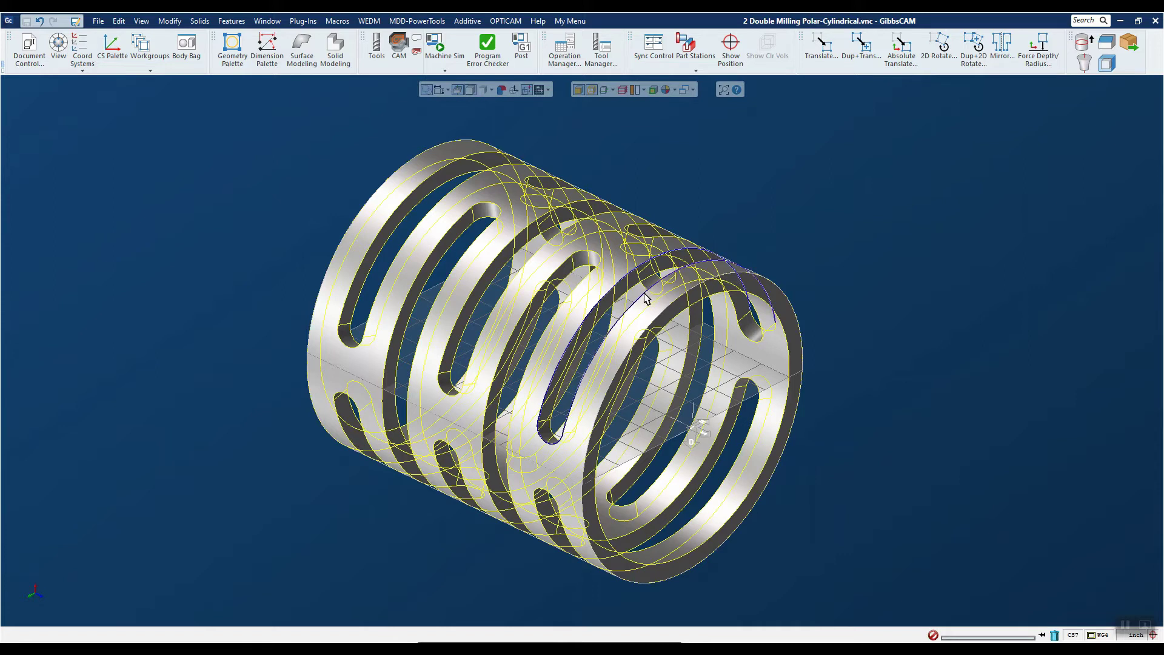
right_click(757, 323)
click(792, 325)
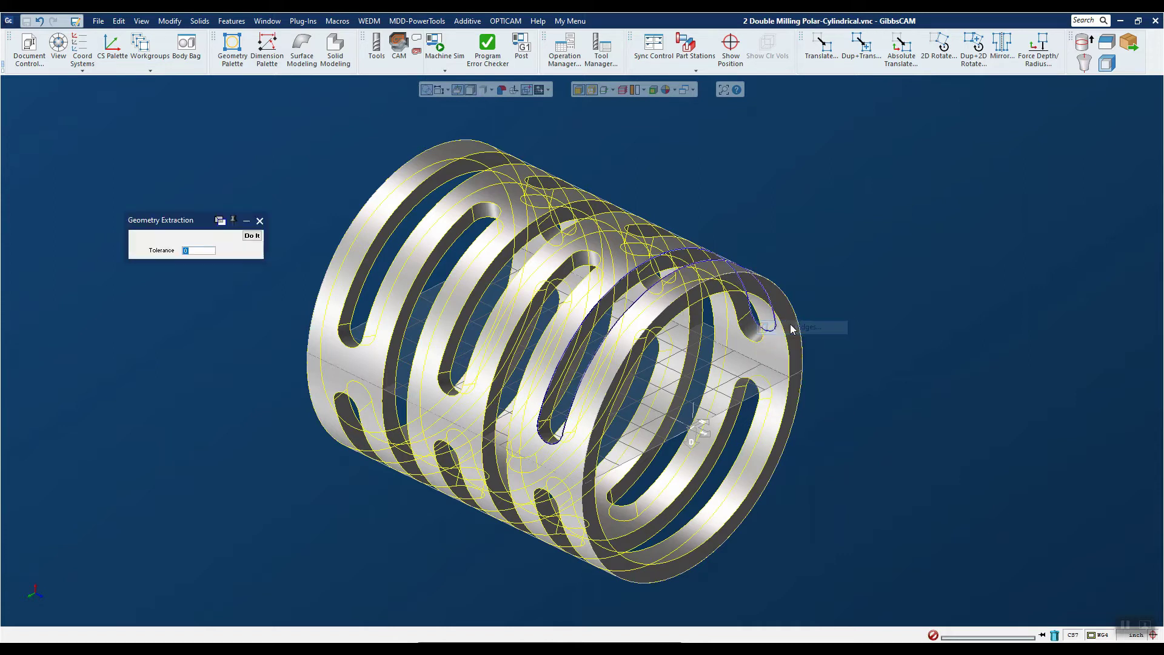
click(252, 236)
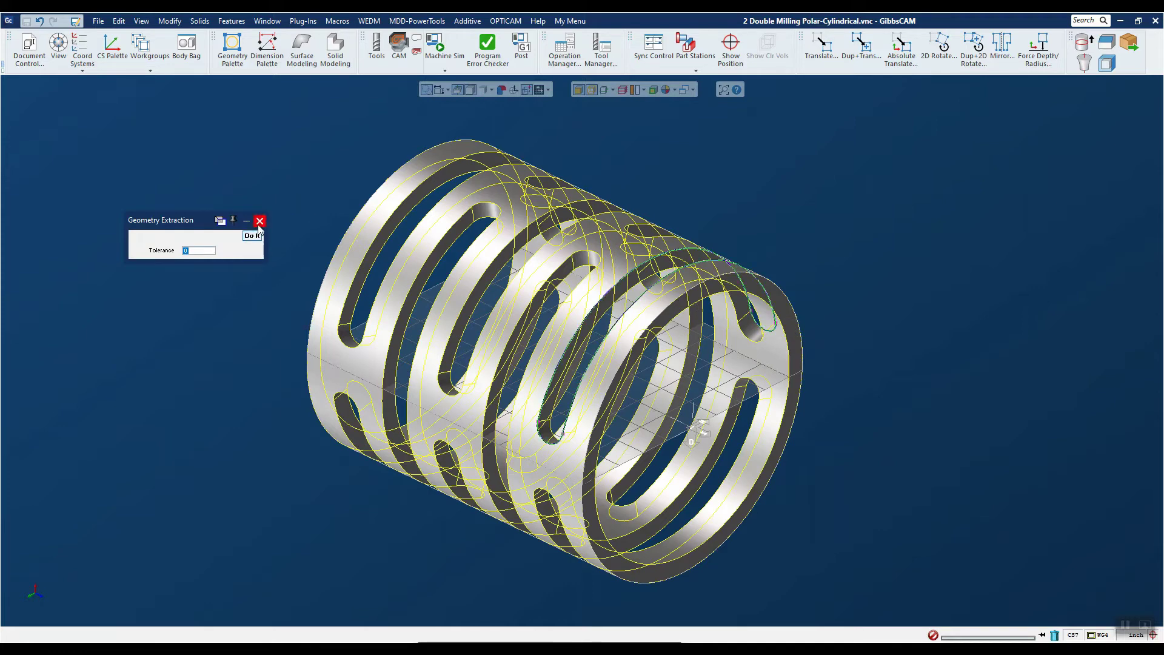
click(260, 221)
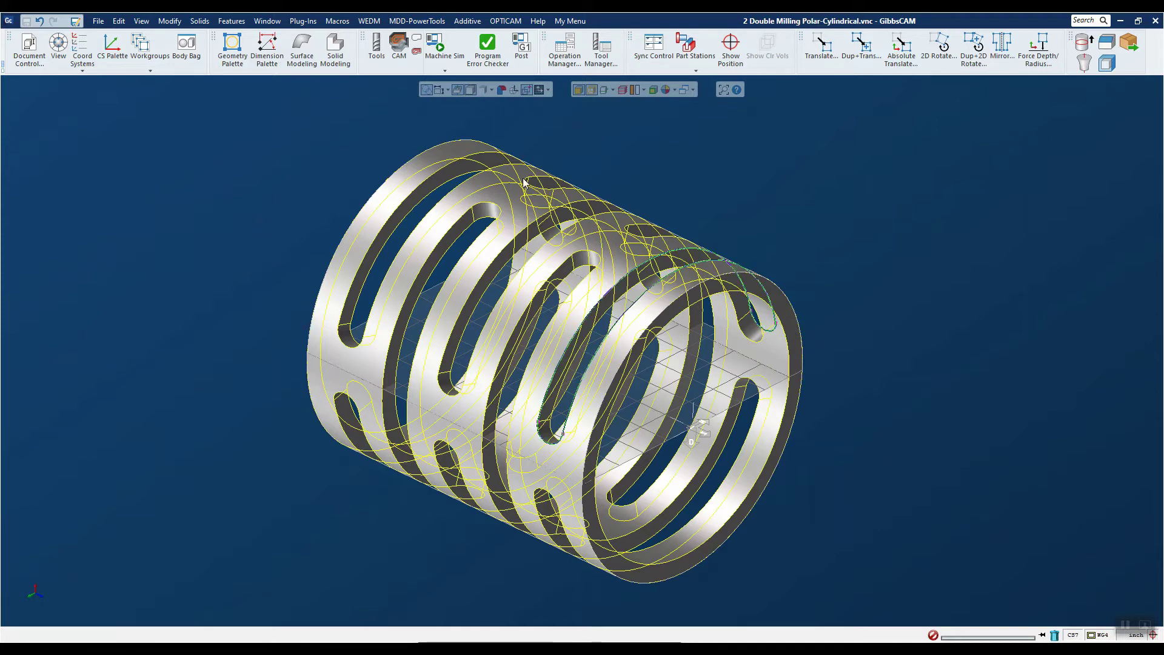
click(592, 90)
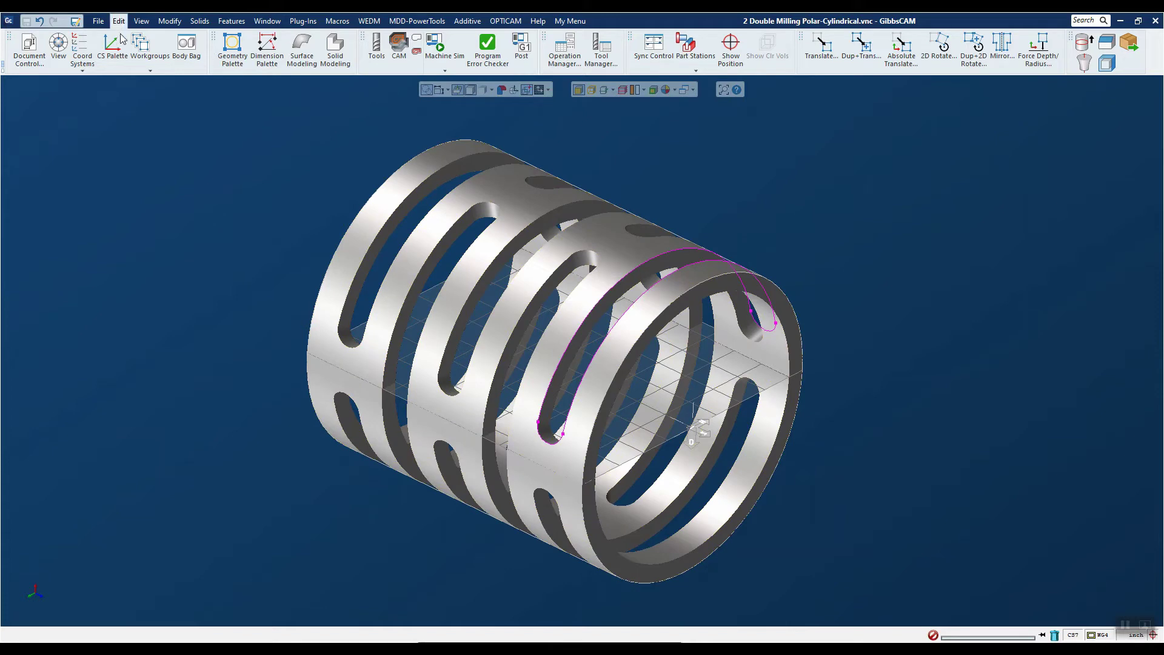
- Activate the YZ plane coordinate system of the main spindle and reassign the extracted slot geometry to it with Change CS (XYZ)
click(79, 46)
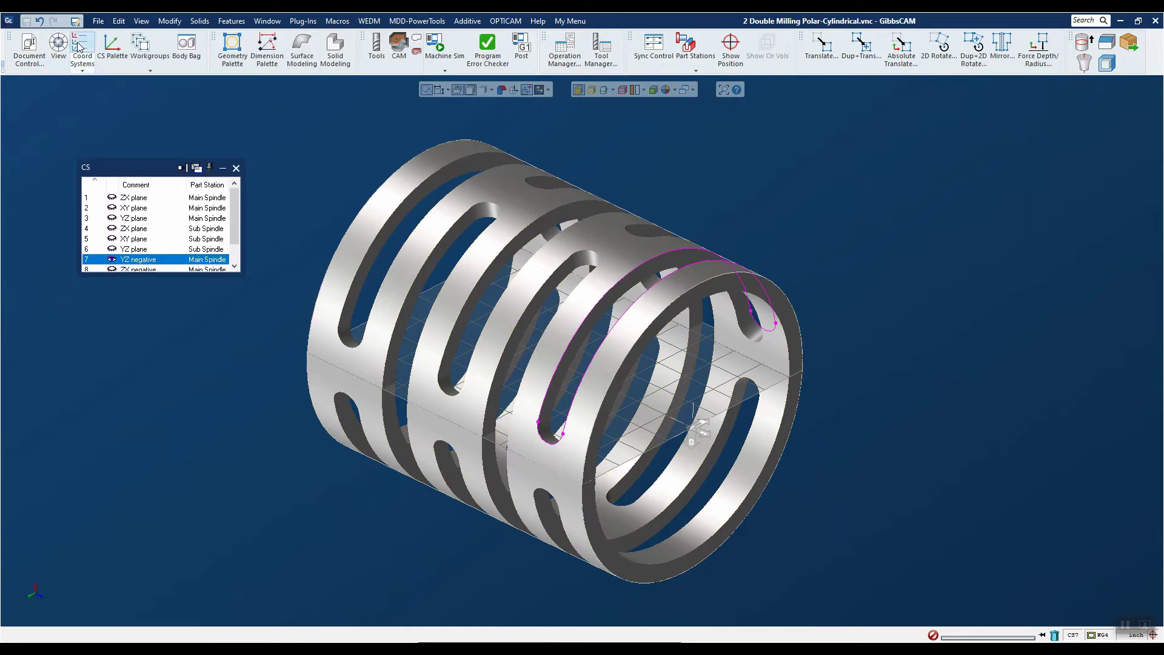
click(133, 219)
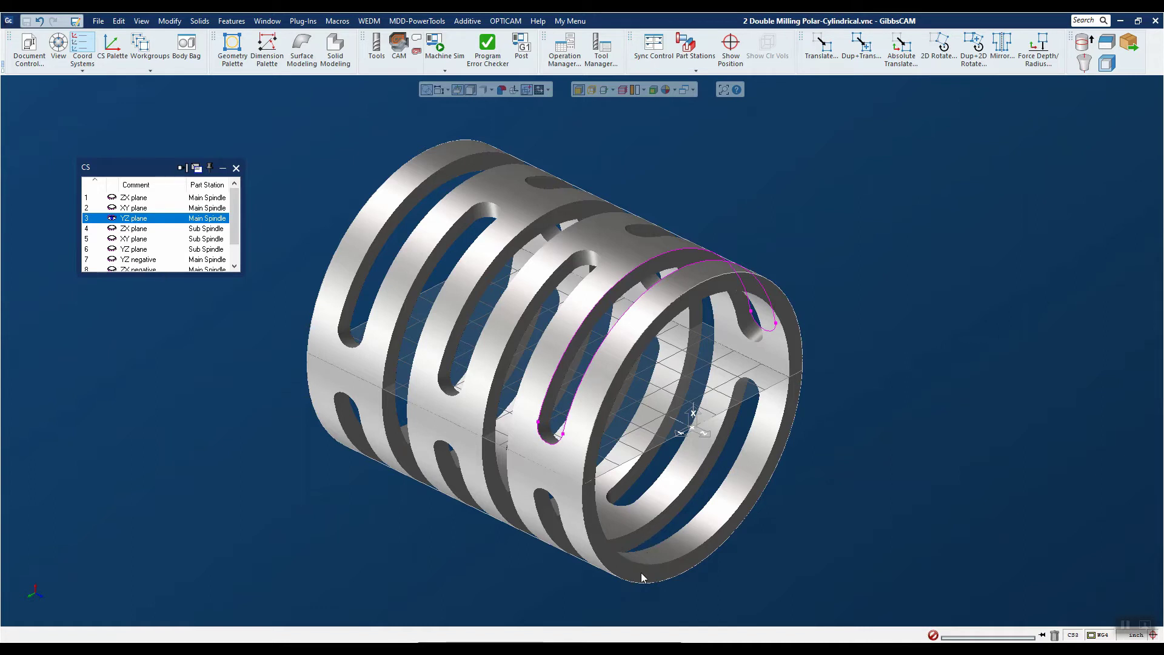
click(659, 259)
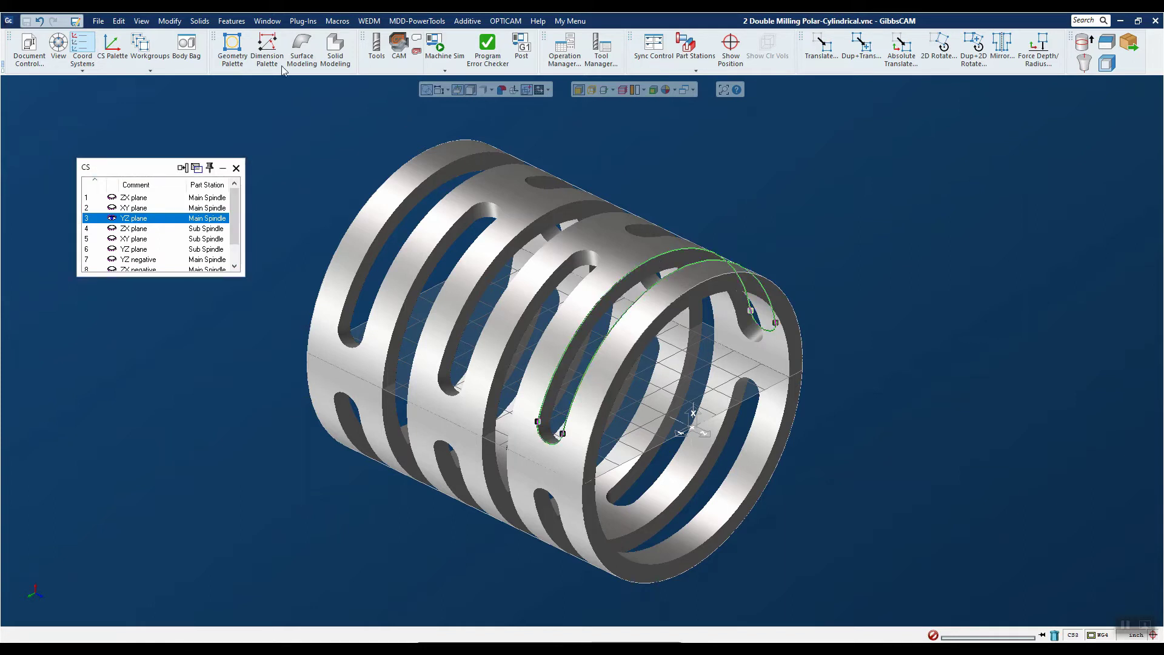
click(170, 21)
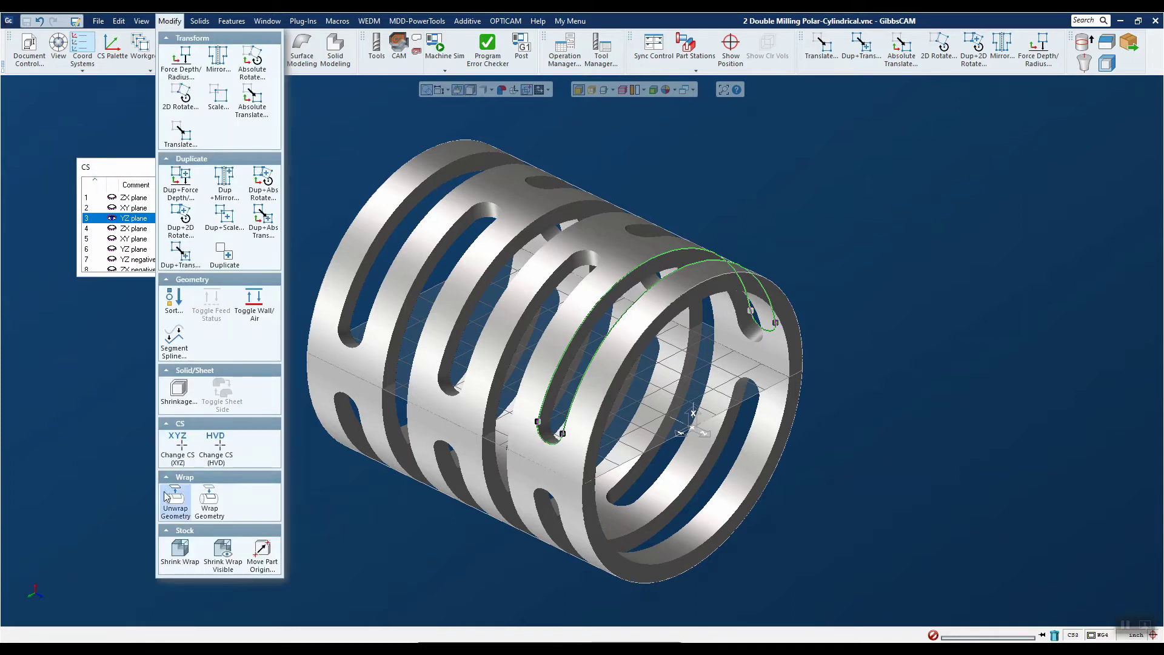
click(178, 446)
- Unwrap the selected slot geometry with Unwrap Geometry at a radius of 1.25, and deselect the flattened slot outline
click(171, 26)
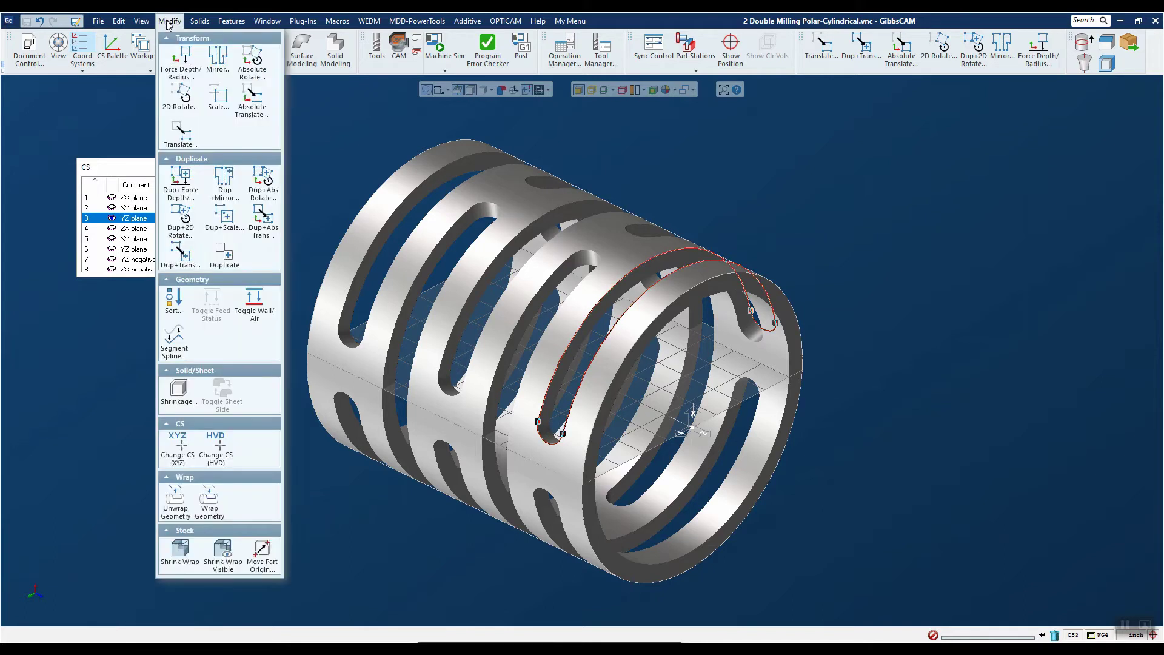
click(175, 501)
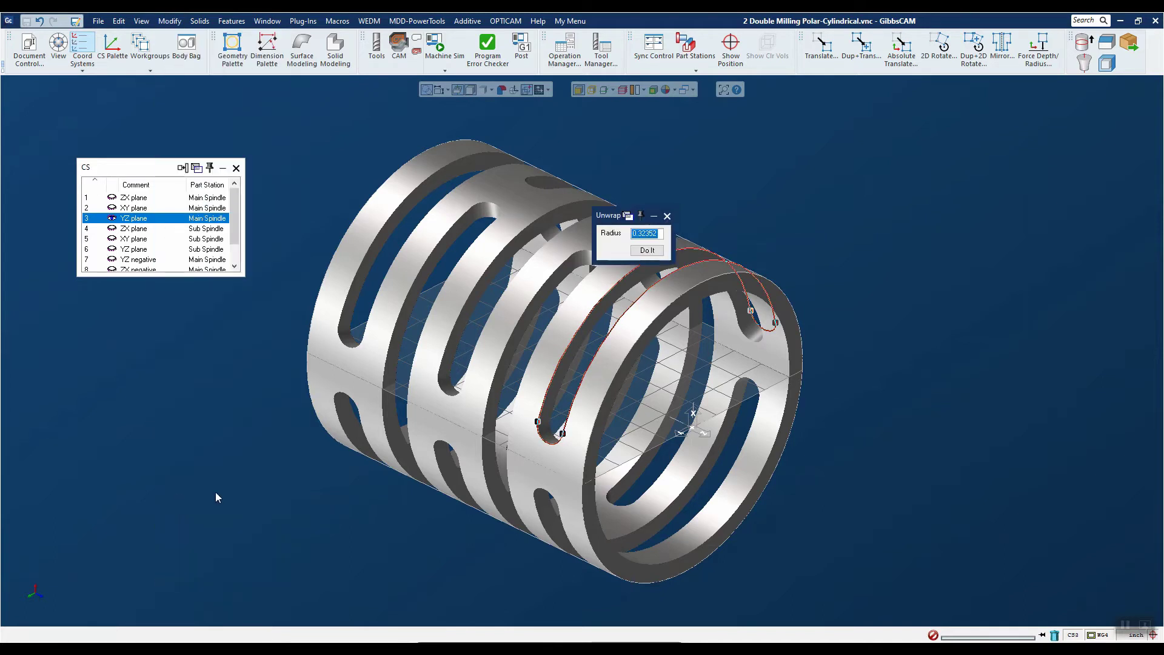
key(Right)
double_click(653, 237)
text(1.)
click(647, 250)
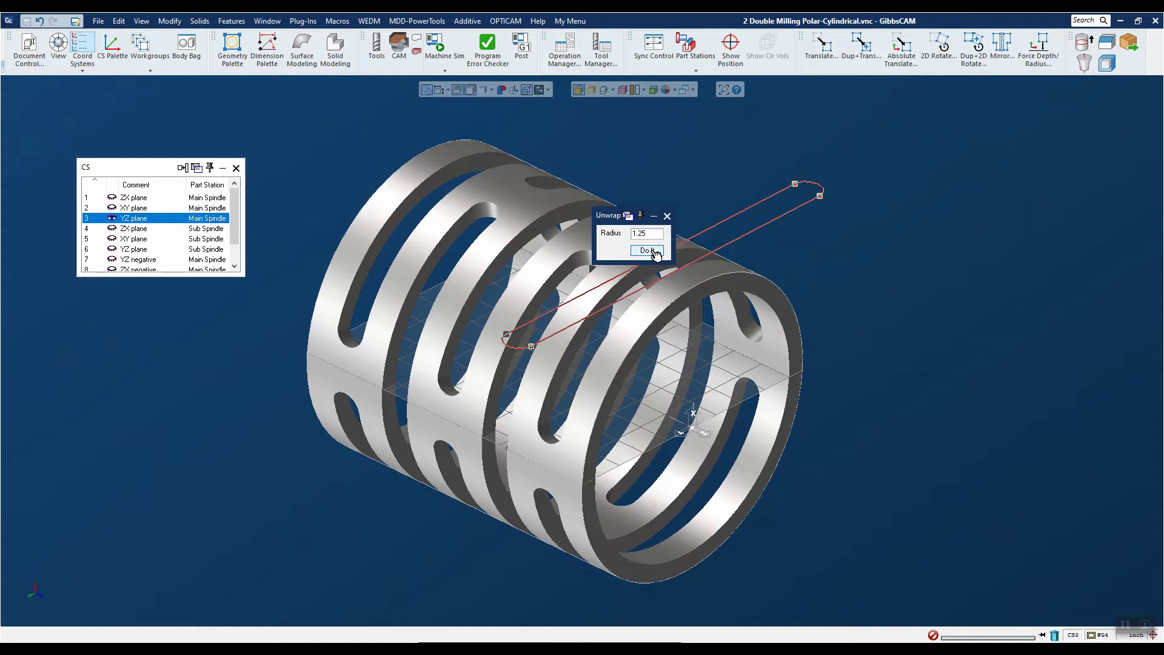
click(667, 215)
click(737, 150)
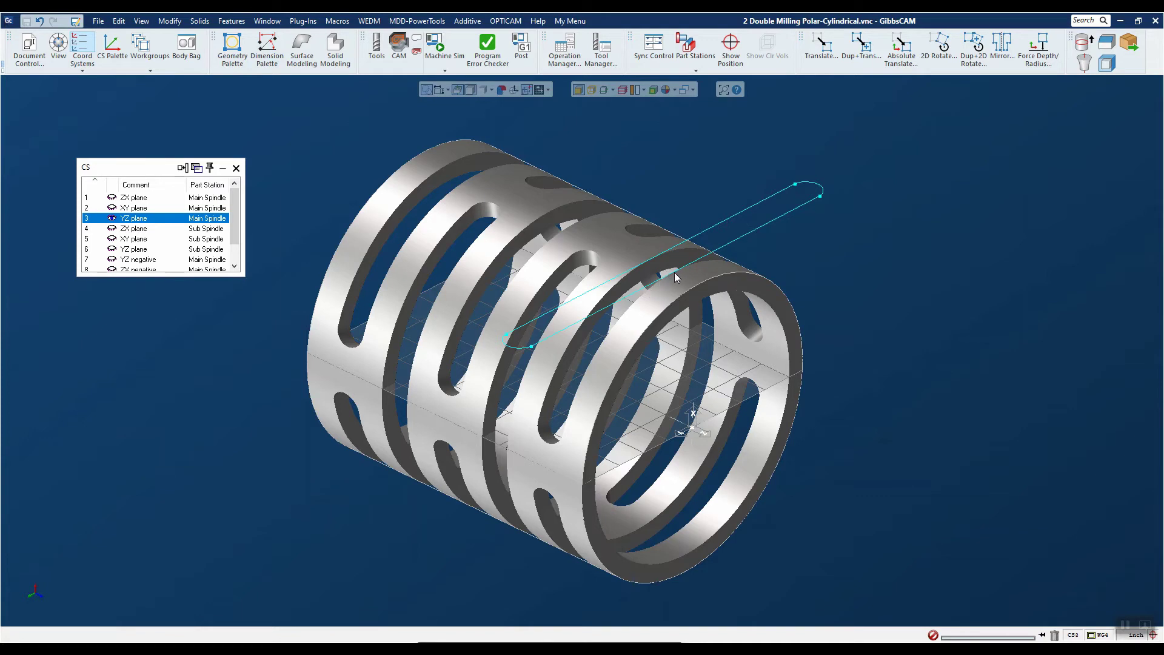
- Split the long straight side of the unwrapped slot nearest the cylinder's open end at parameter 0.5 with GeoEdit Split
click(172, 21)
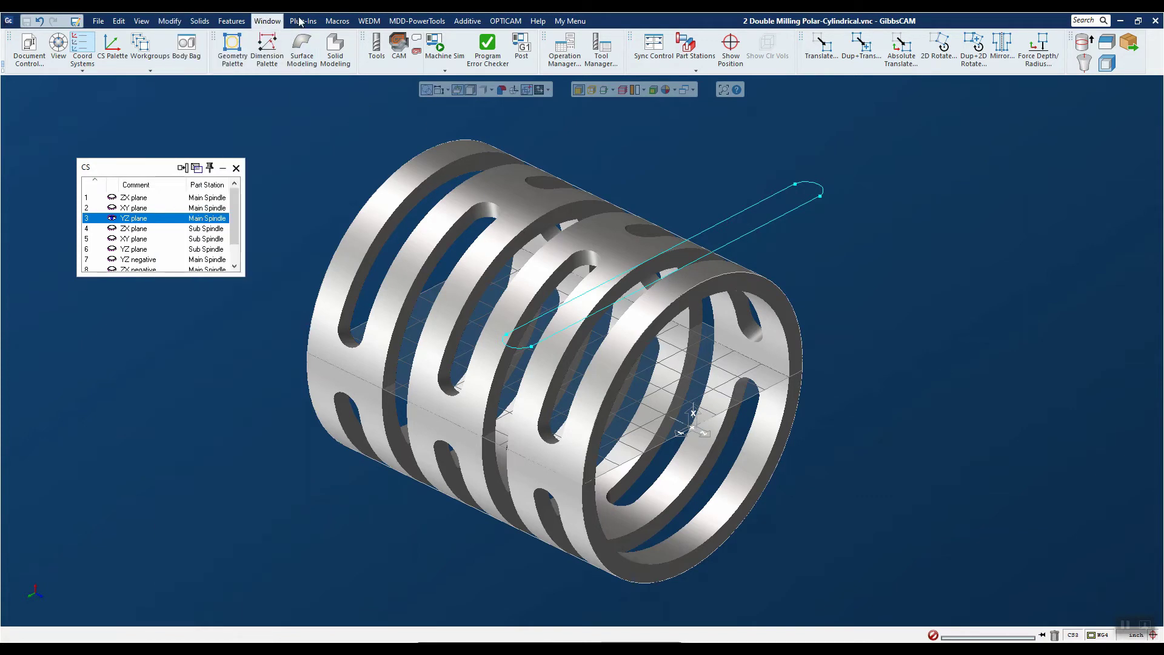
click(300, 21)
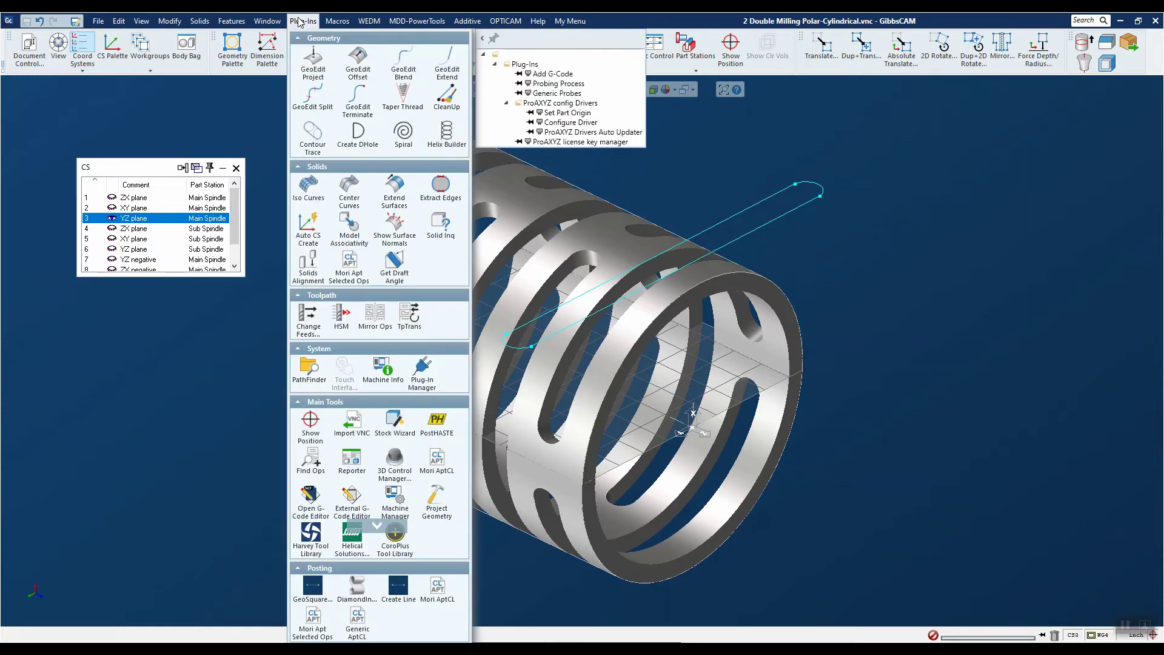
click(311, 95)
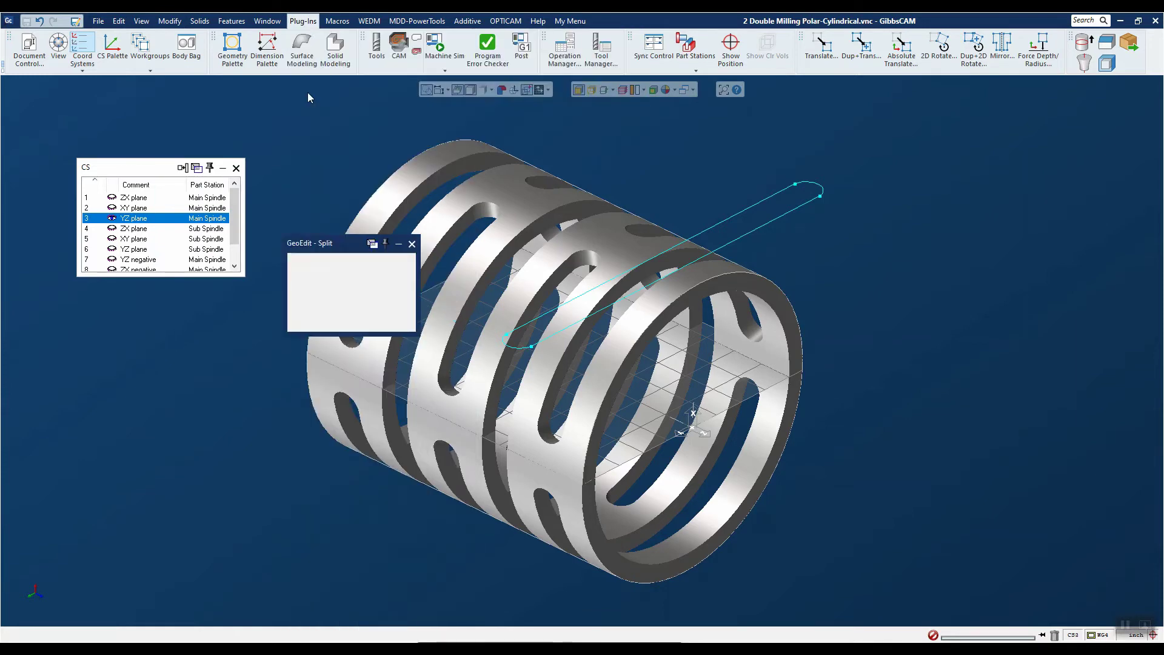
click(531, 347)
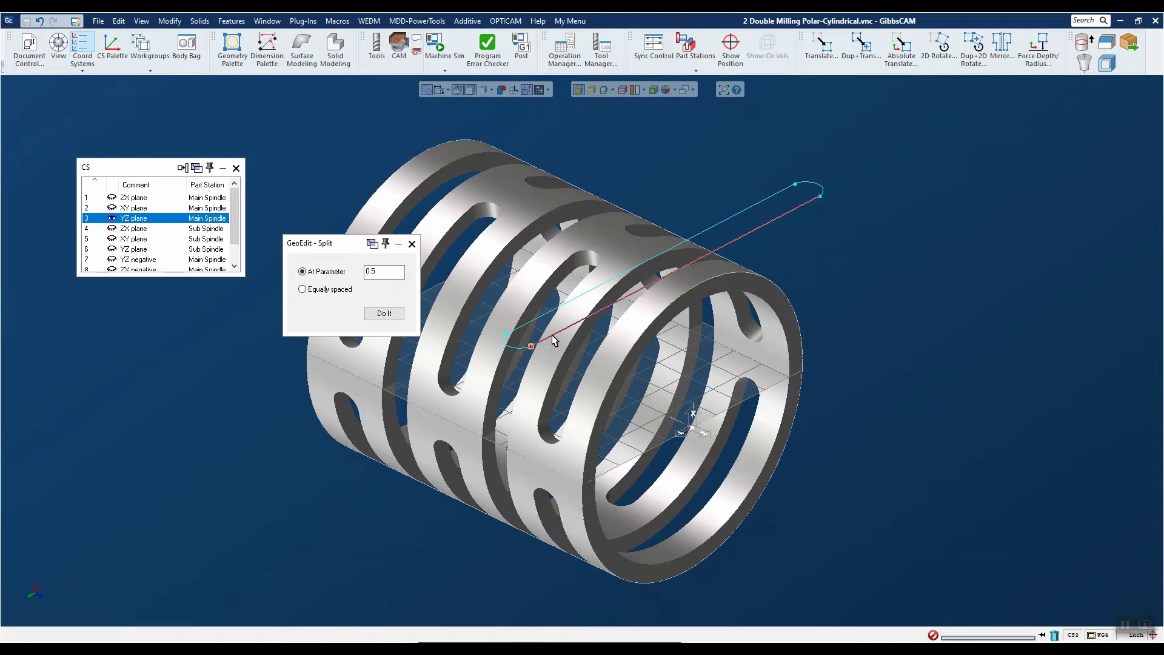
click(382, 314)
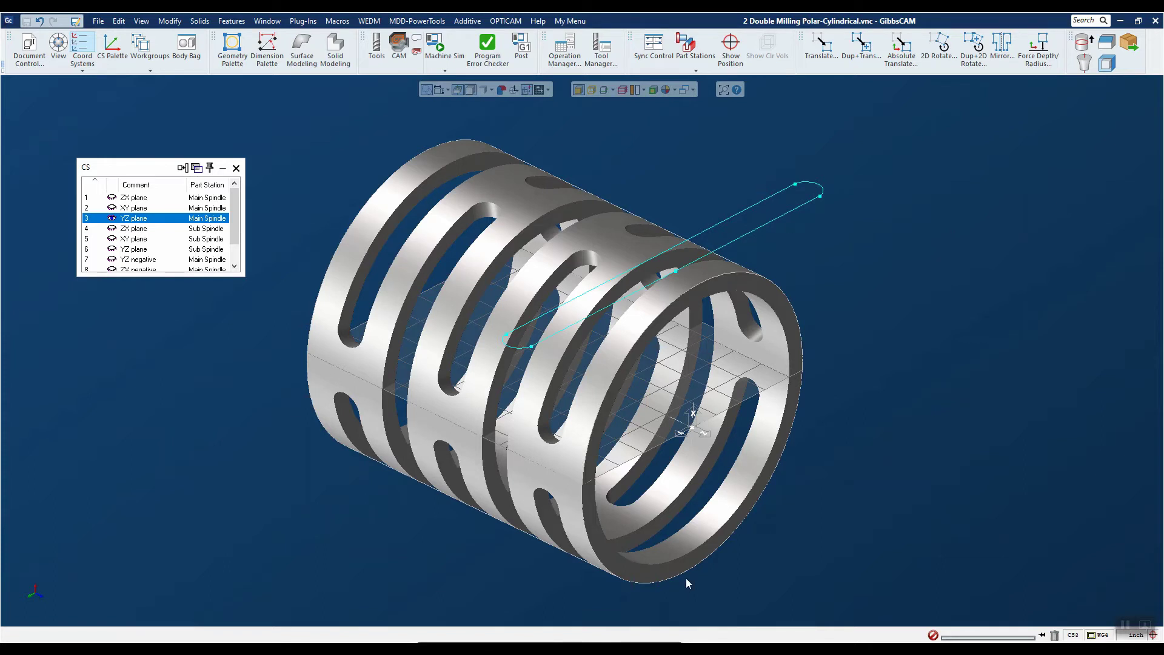
- Select the whole unwrapped slot outline and create a mirrored duplicate about X 0 with Dup+Mirror
click(170, 21)
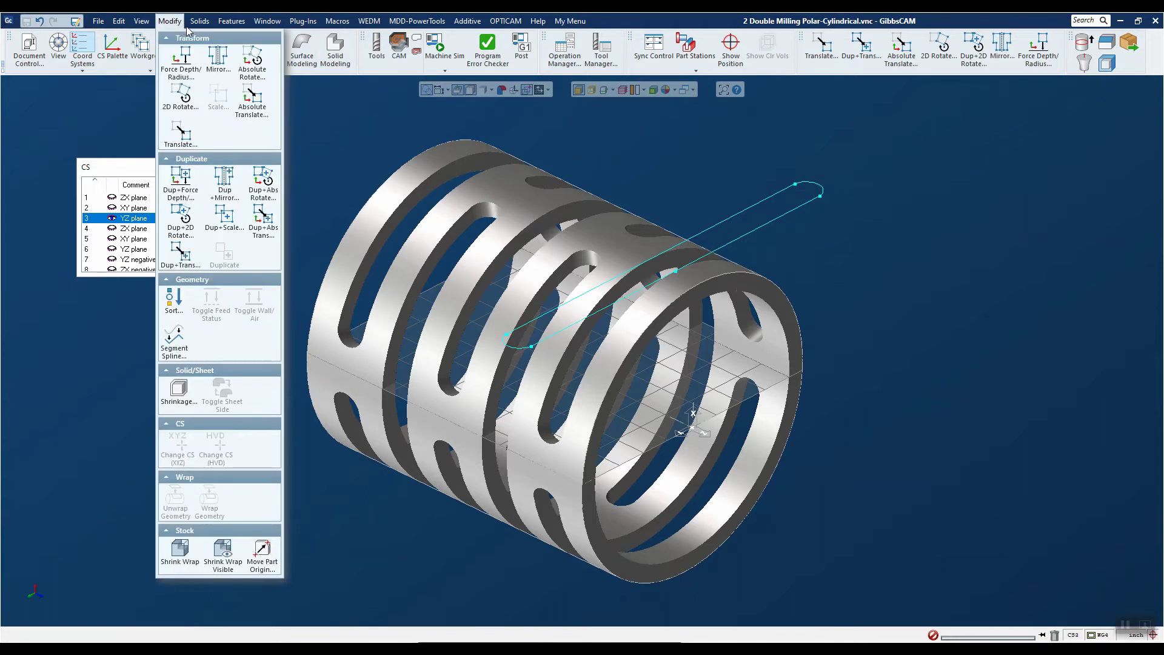
mouse_move(200, 20)
click(721, 228)
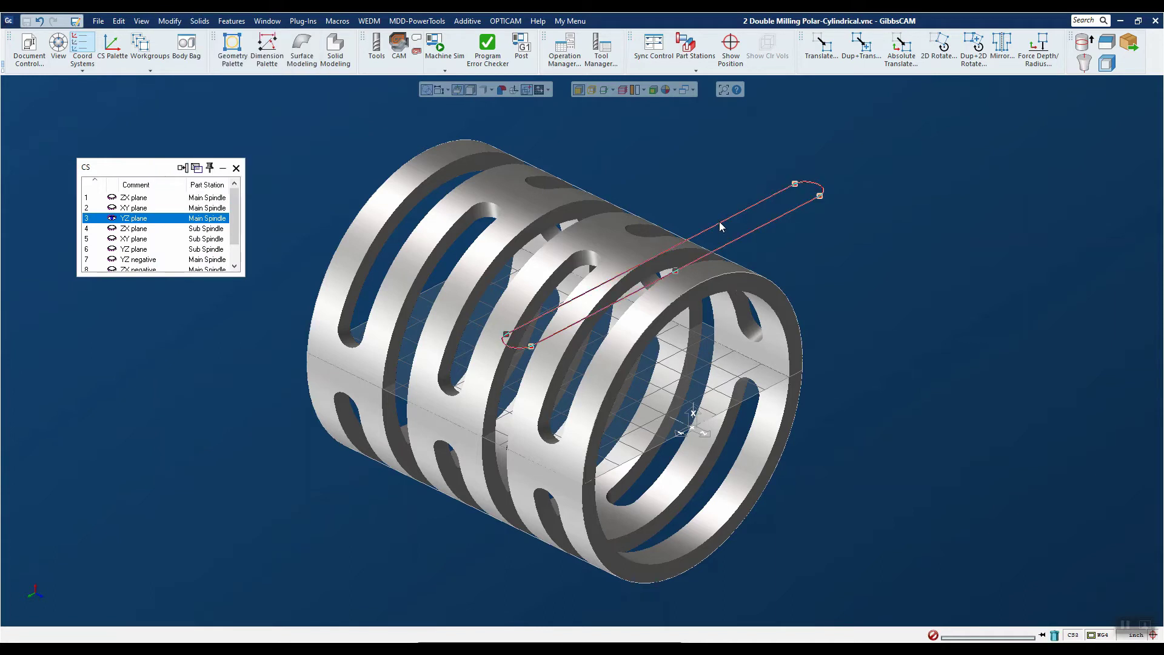
click(171, 21)
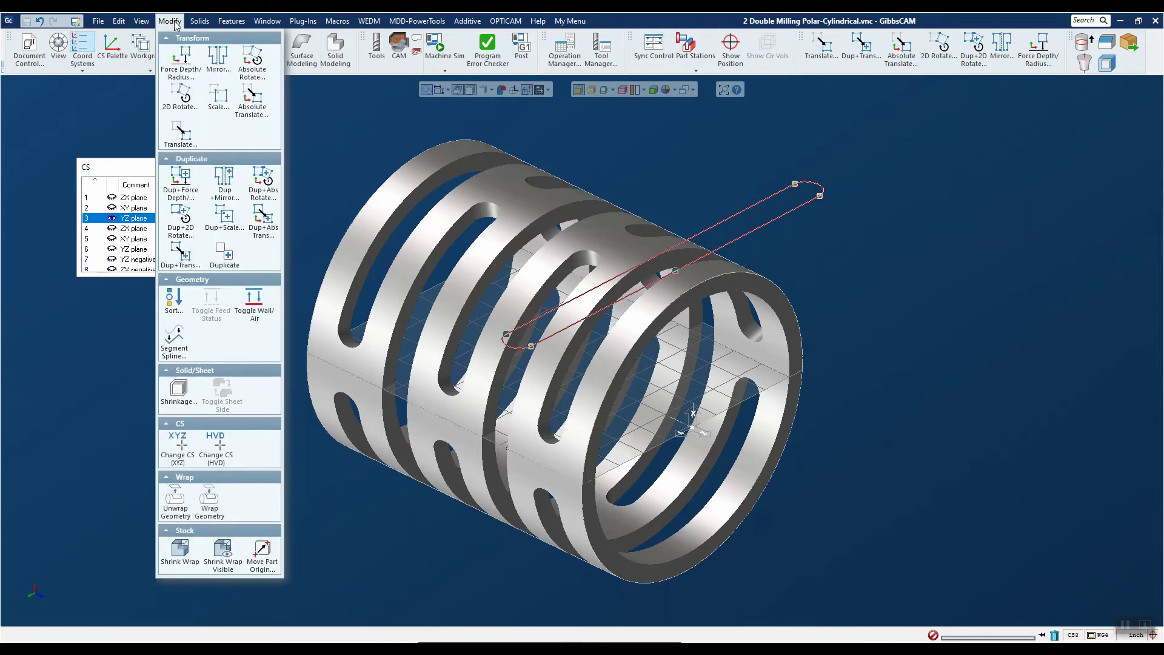
click(224, 181)
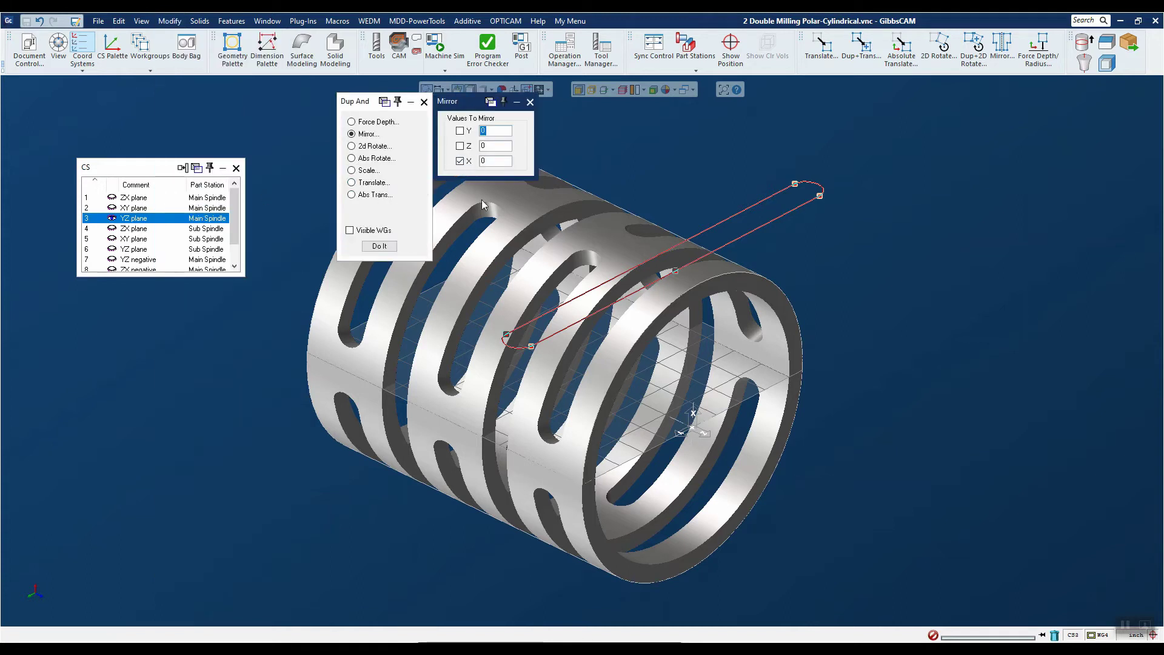
click(379, 246)
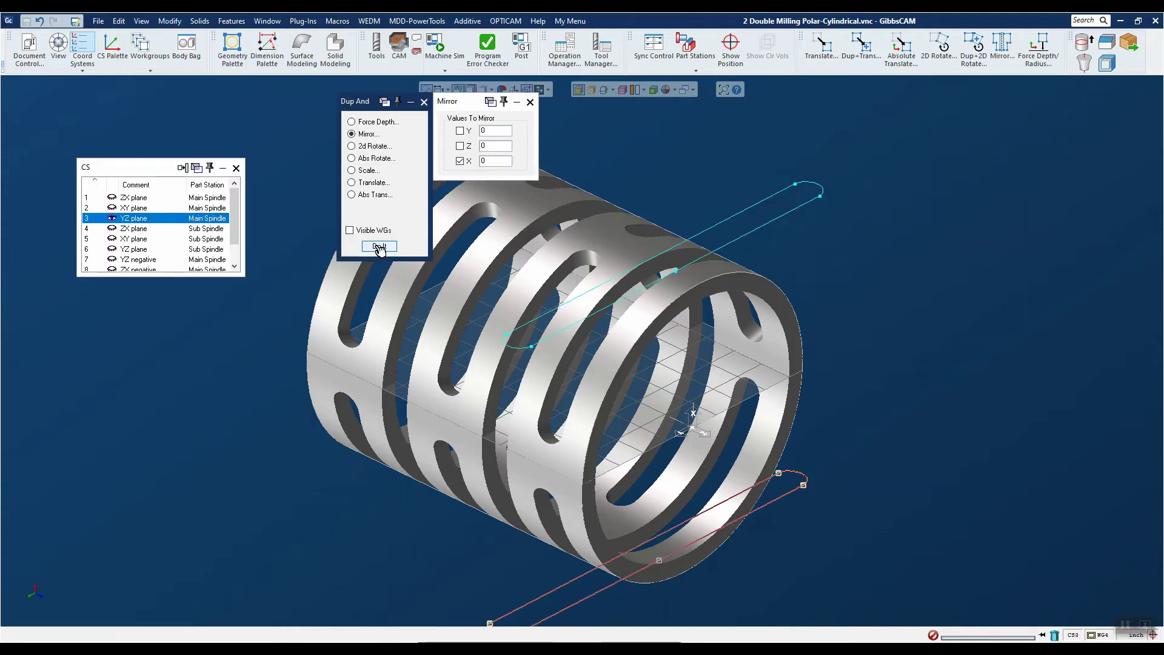
click(424, 102)
- Reassign the mirrored slot outline to the main spindle's YZ negative coordinate system, and reactivate the main spindle's YZ plane
click(170, 21)
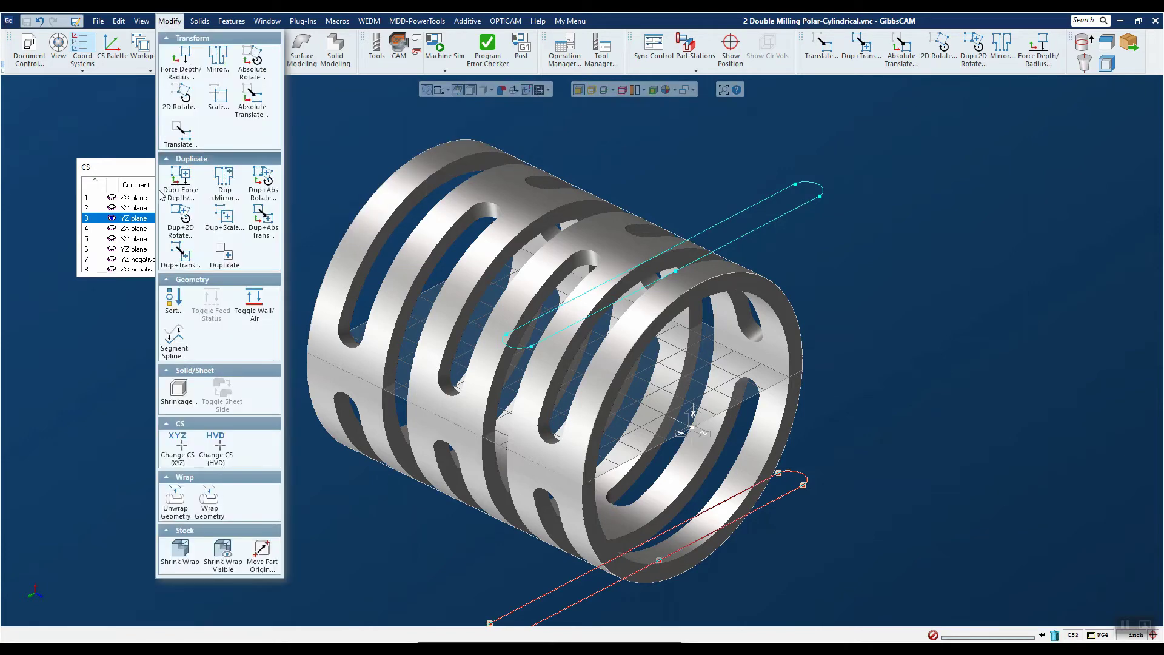
click(136, 261)
mouse_move(169, 25)
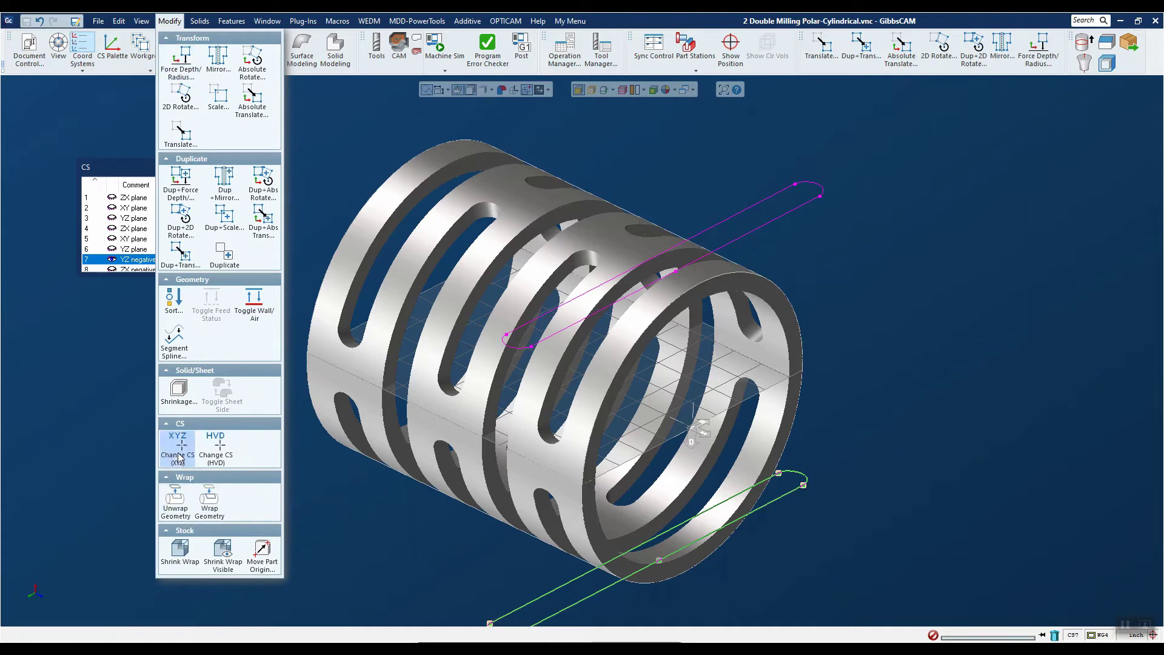
click(177, 501)
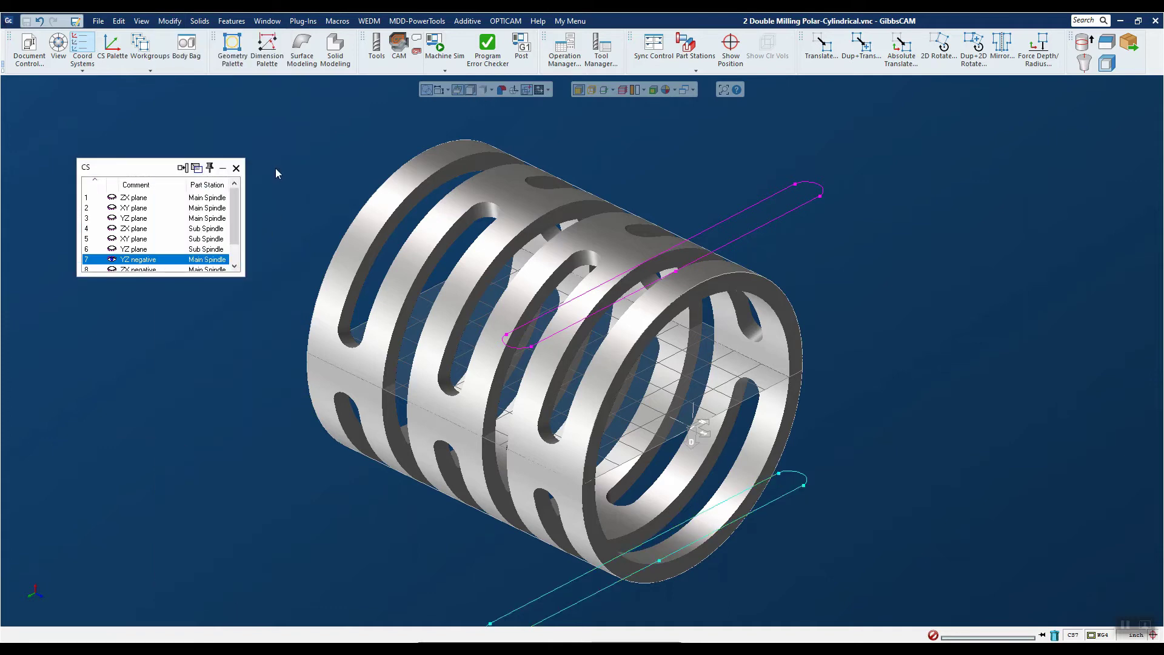
click(131, 219)
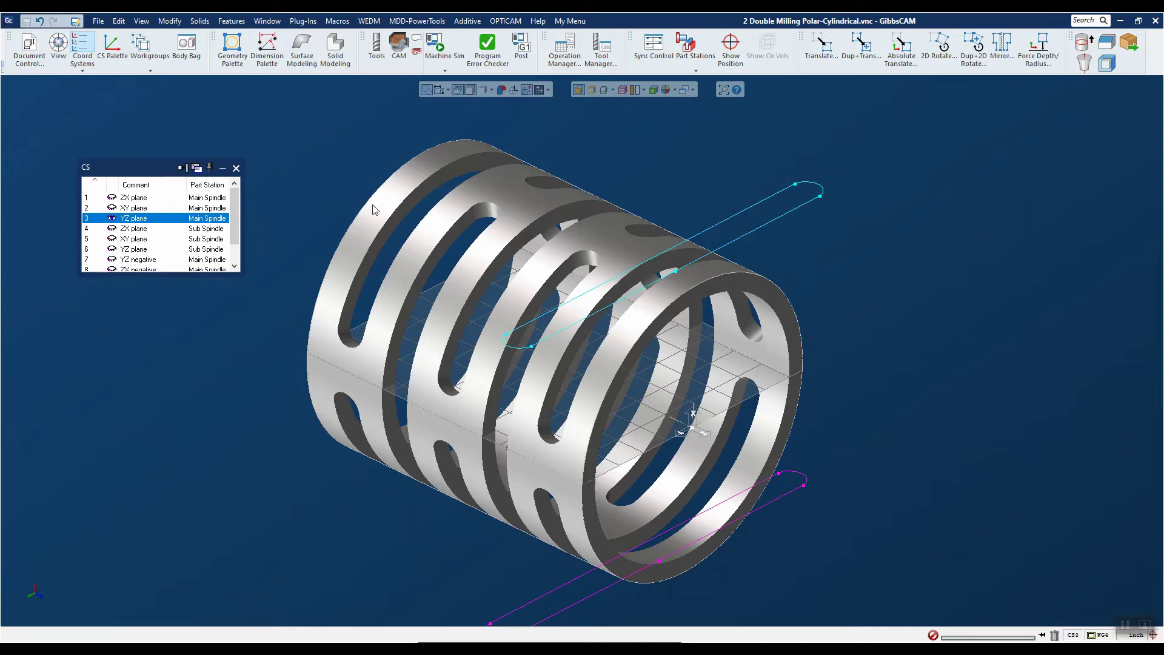
click(236, 167)
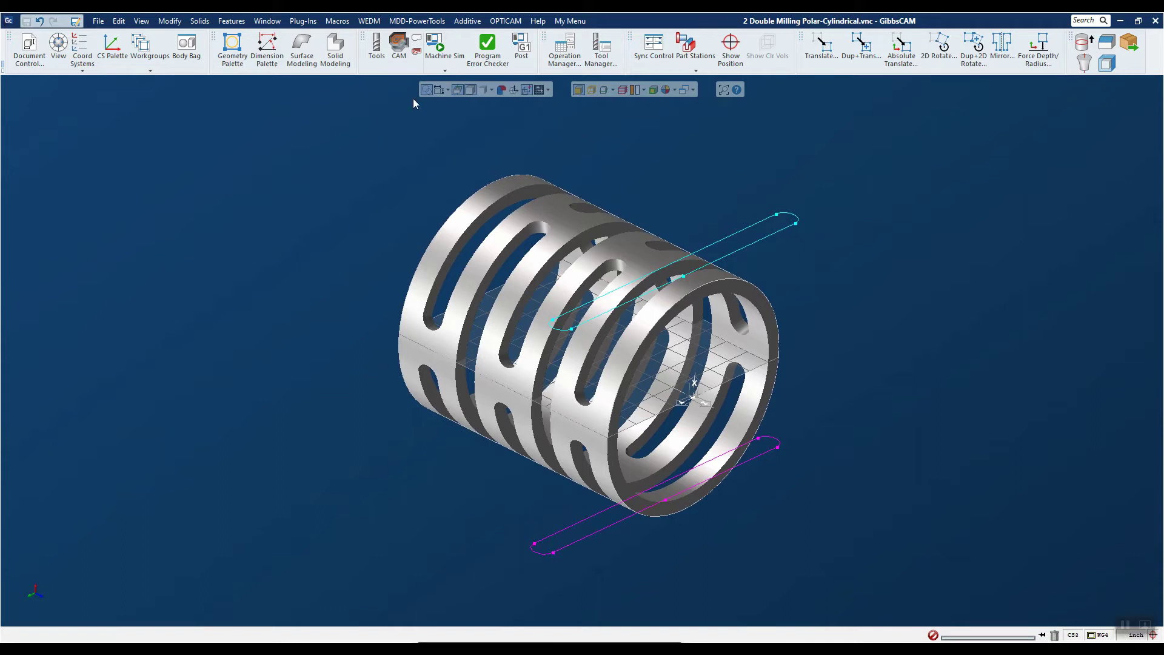
- Show the tool and operation lists and add a Contour process with the 0.188 end mill, tool 1
click(376, 48)
click(400, 50)
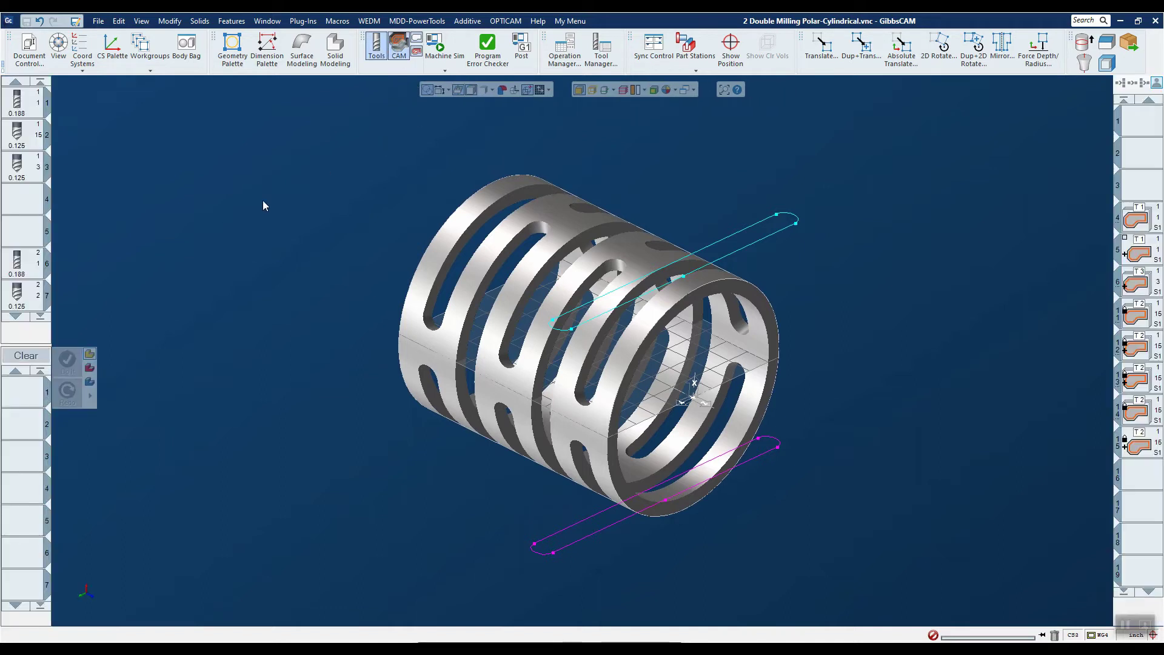
click(20, 102)
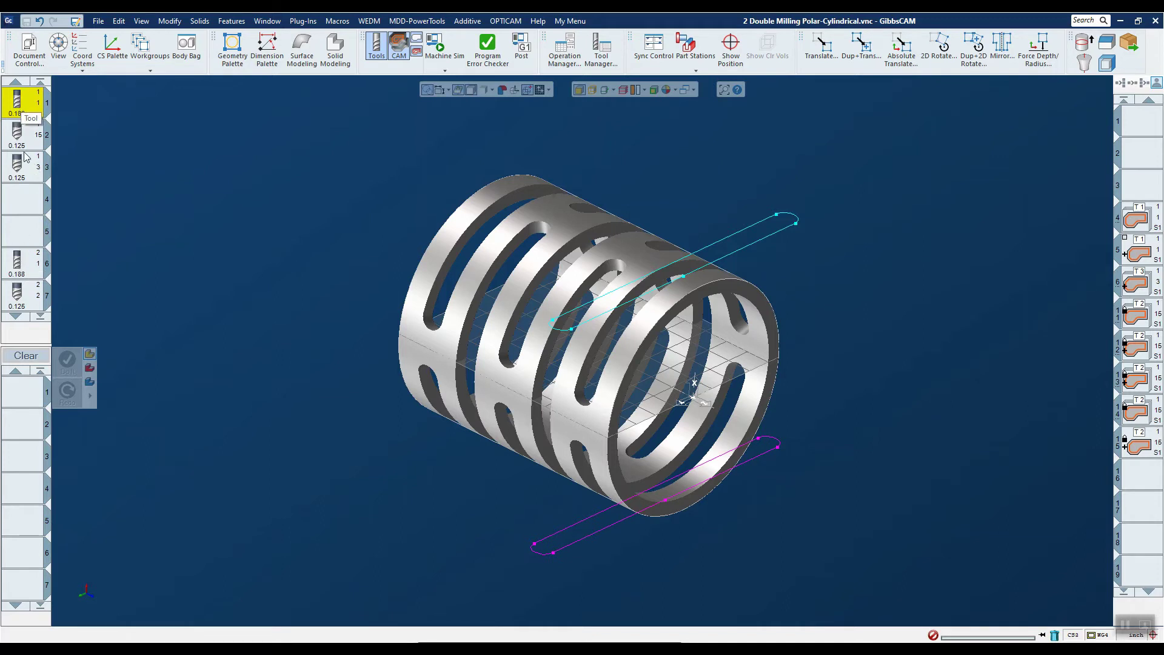
drag(21, 102, 27, 394)
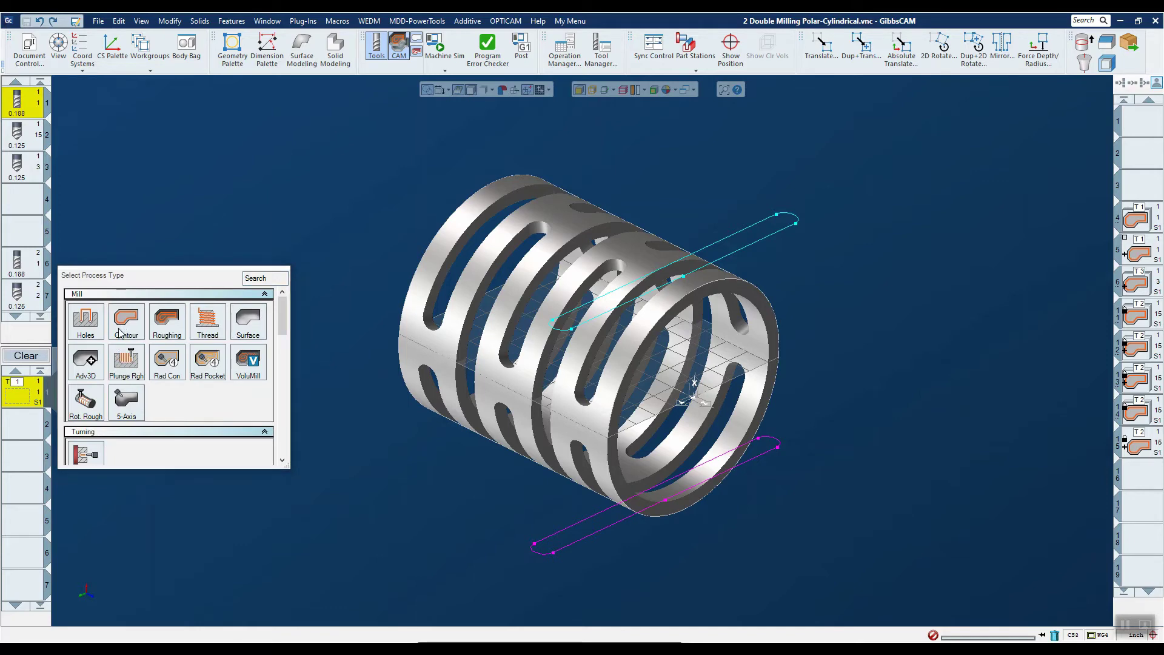
click(126, 320)
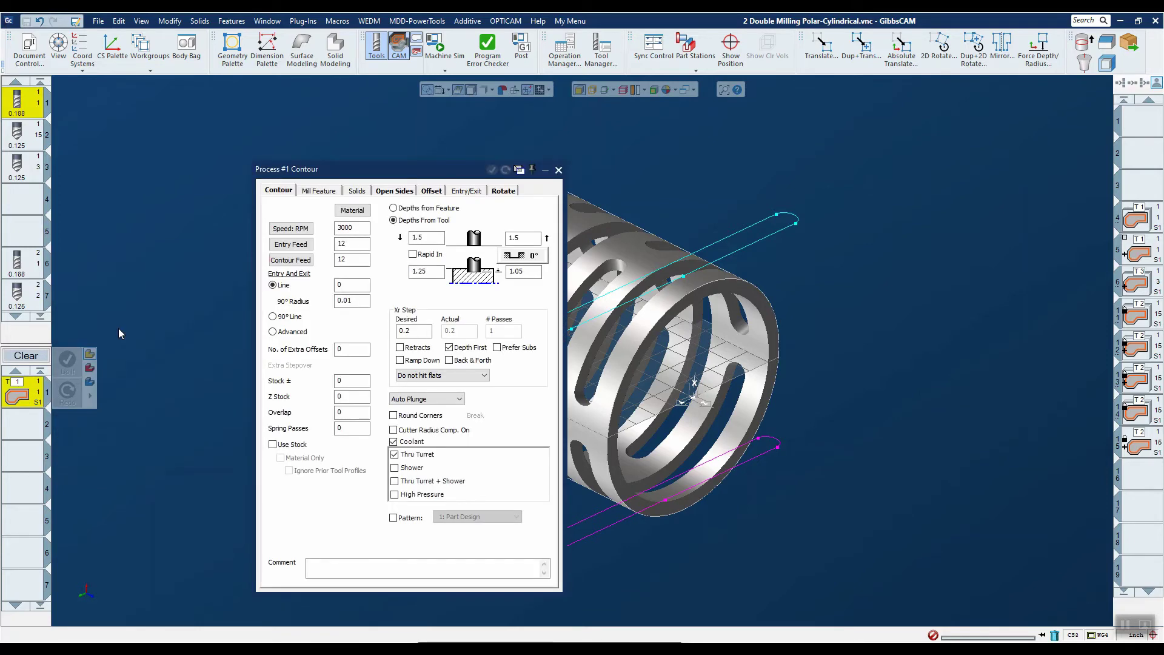
- Display the coordinate system list and review the Contour process's Mach CS and Polar and Cylindrical Milling settings
click(83, 46)
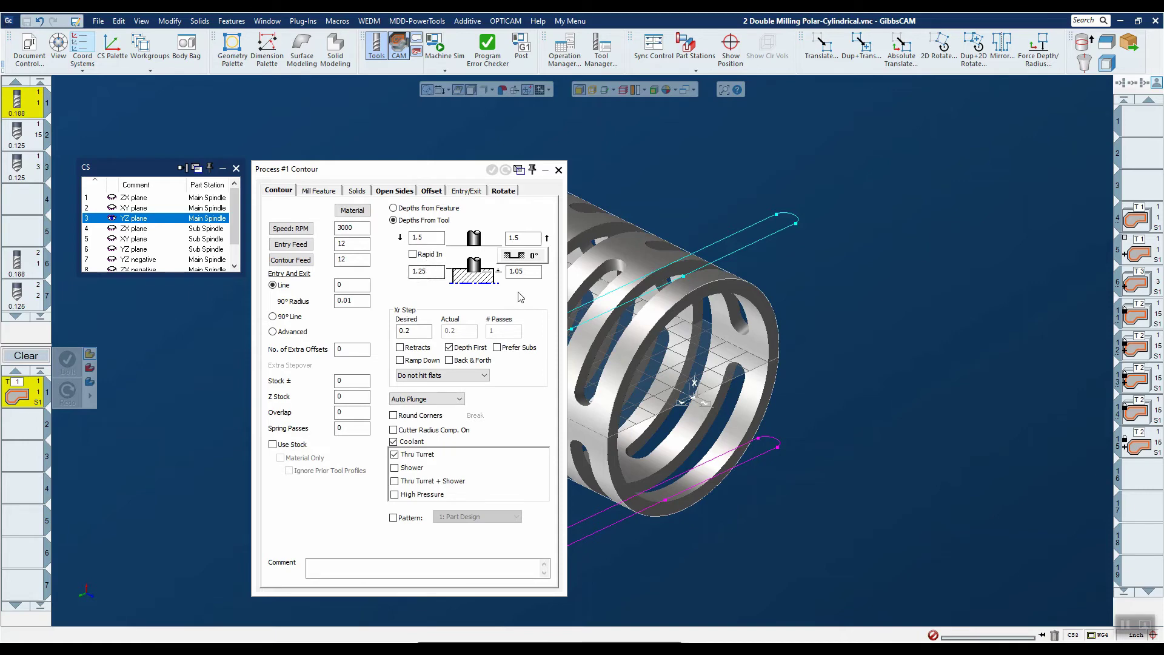
click(510, 191)
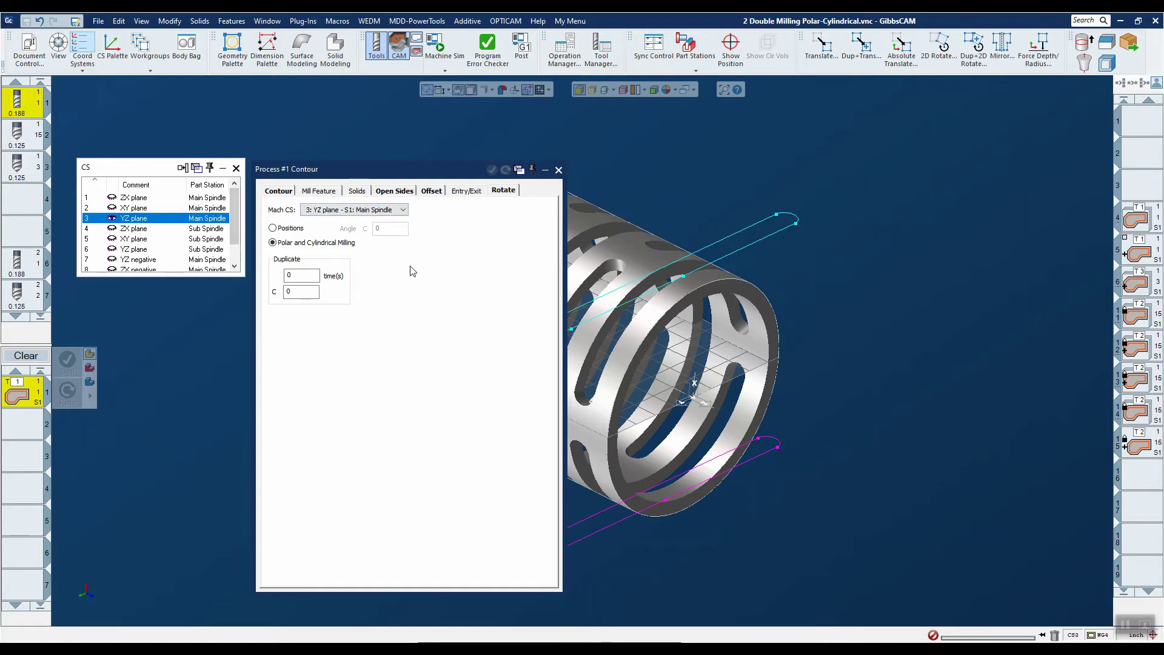
click(558, 170)
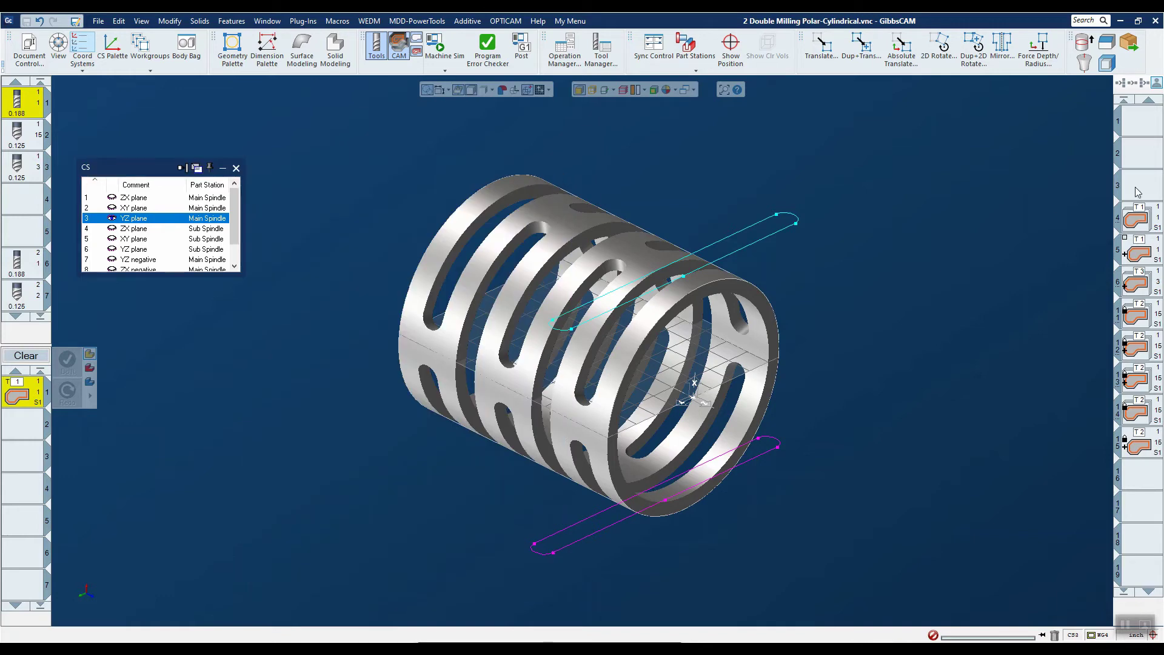
- Create the contour operation at operation position 1 on the upper unwrapped slot, starting from the split point on its long side
click(1144, 120)
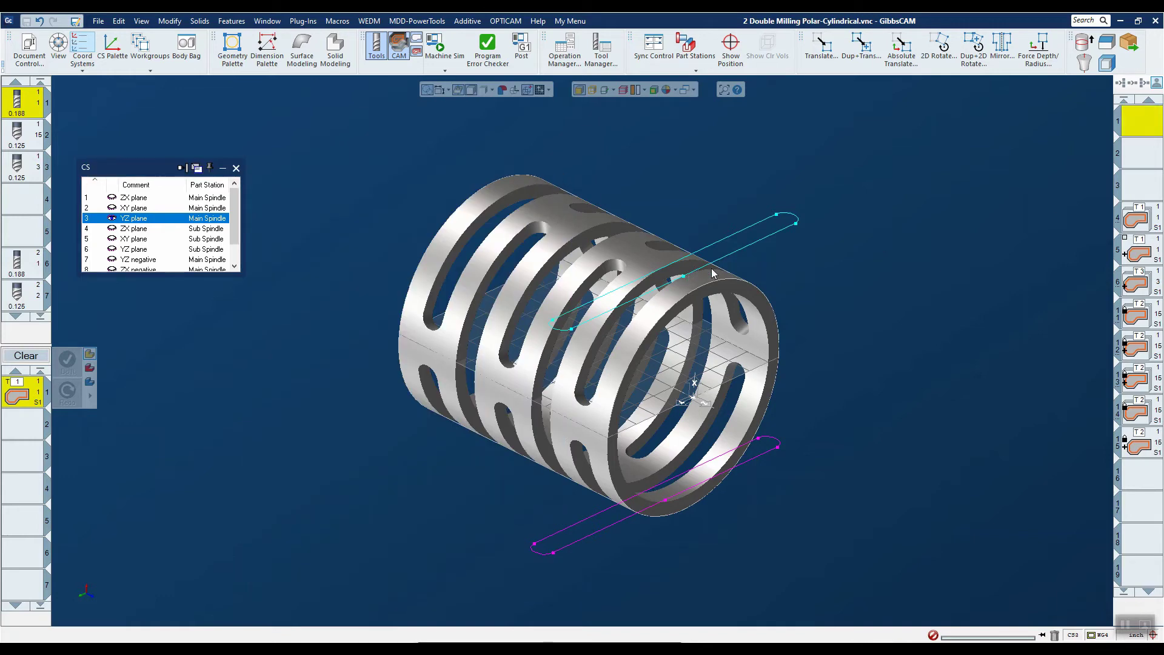
click(728, 261)
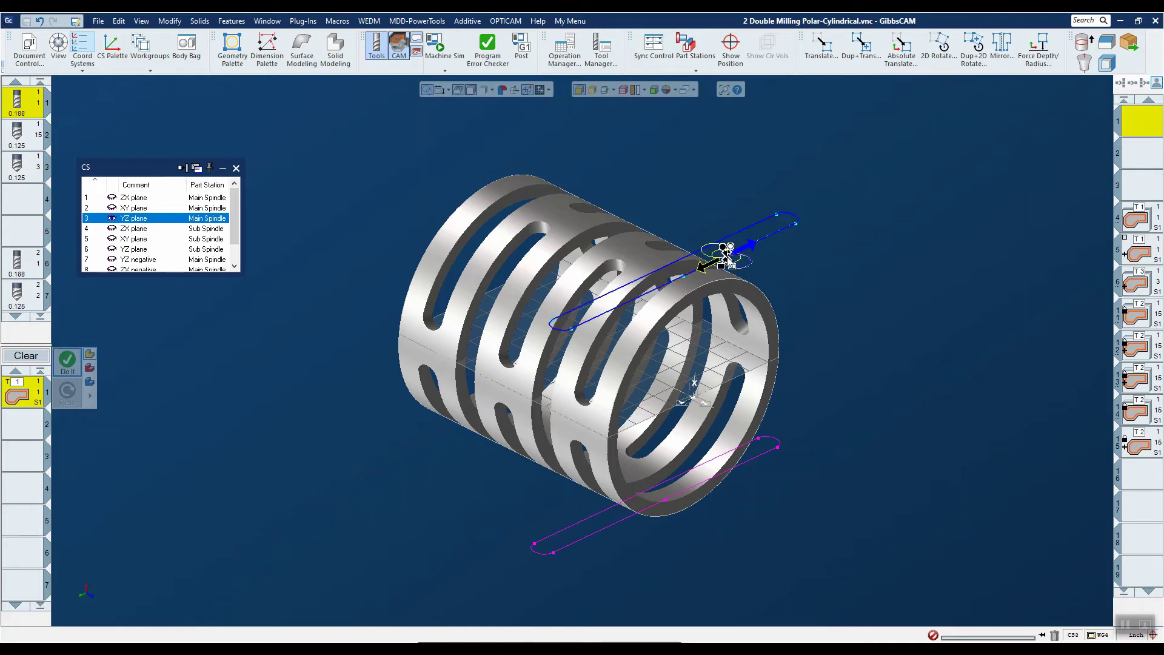
click(685, 280)
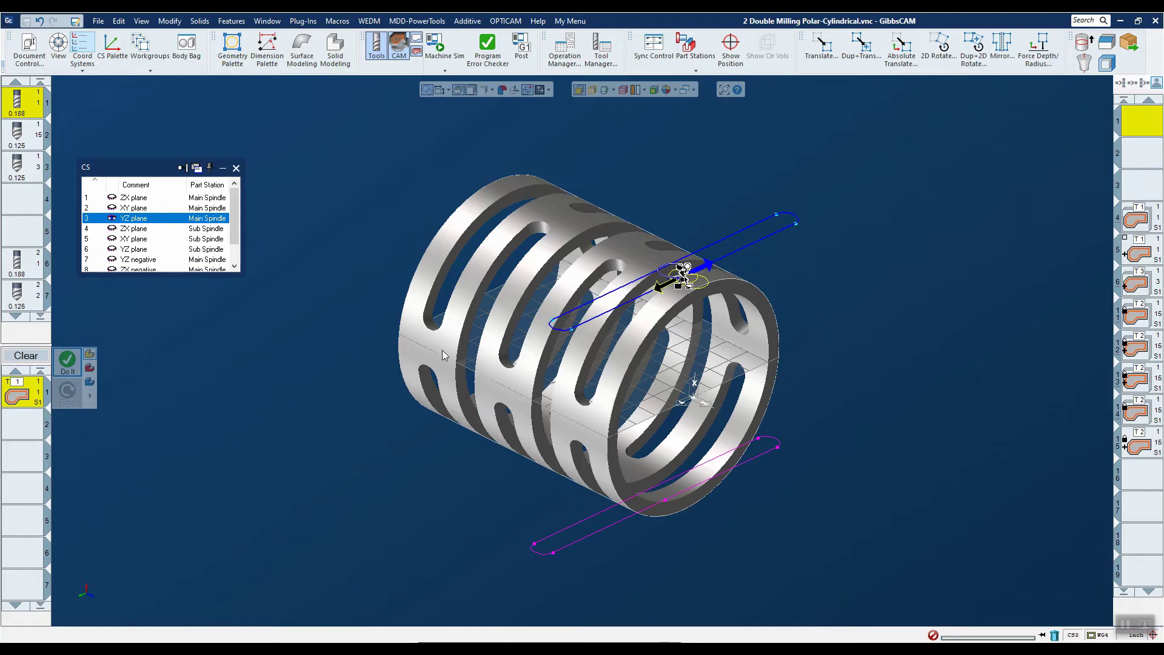
click(68, 361)
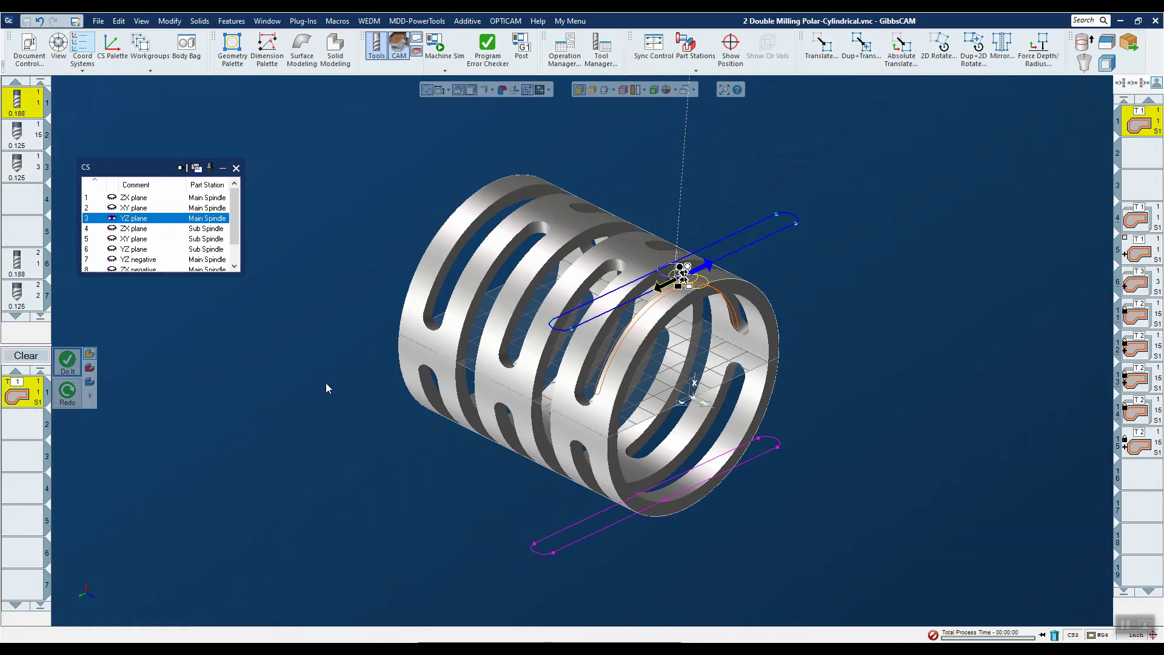
- Prepare a second Contour process at operation position 17, using the YZ negative coordinate system and the 0.188 end mill, tool 6
click(1142, 509)
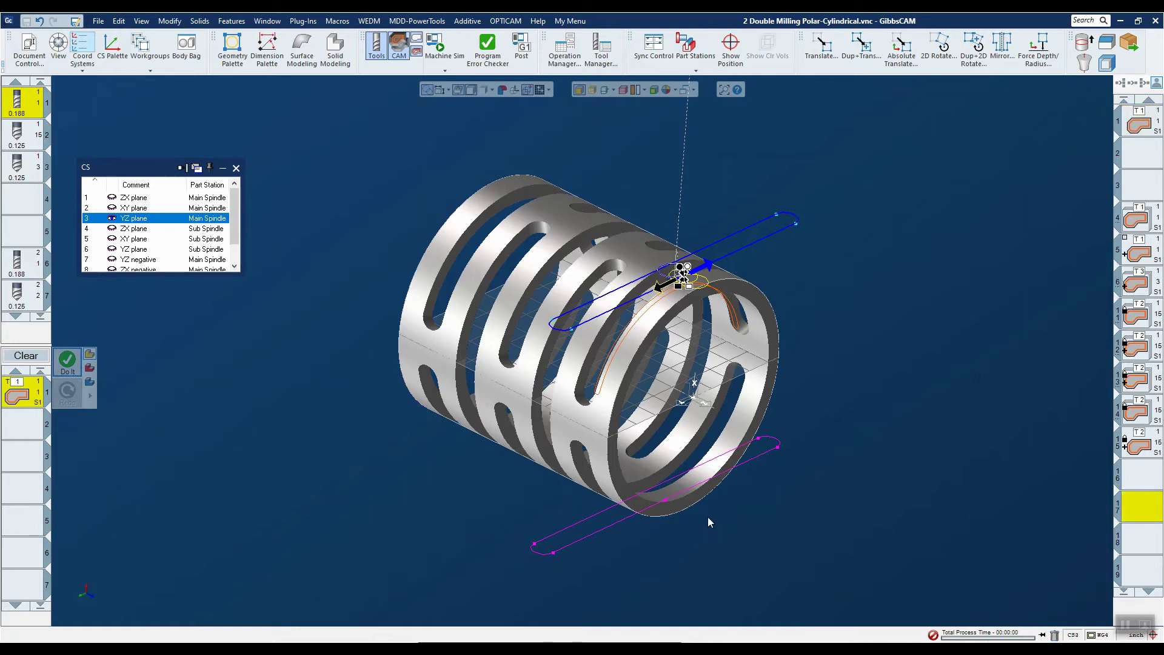
click(134, 262)
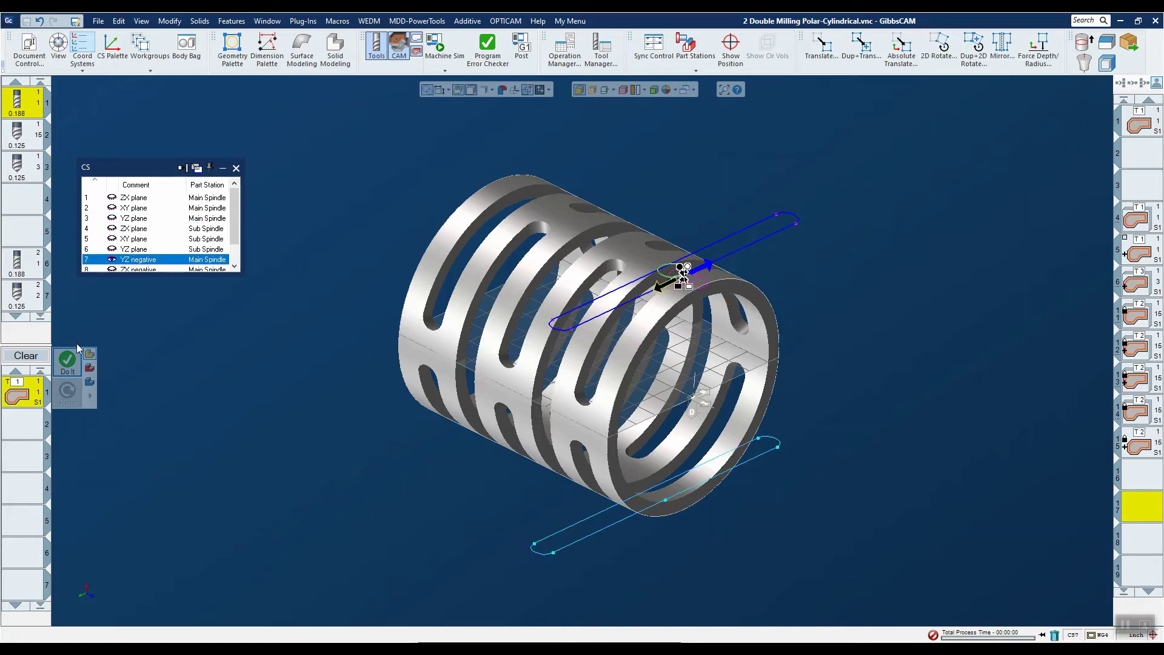
click(22, 263)
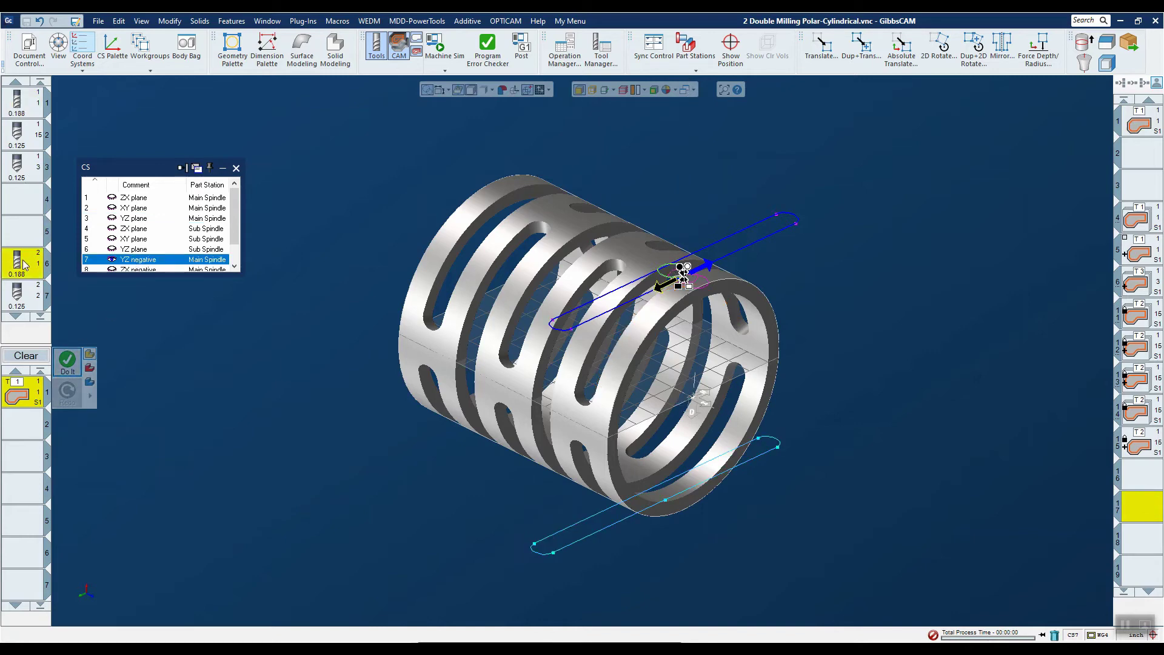
drag(22, 263, 19, 391)
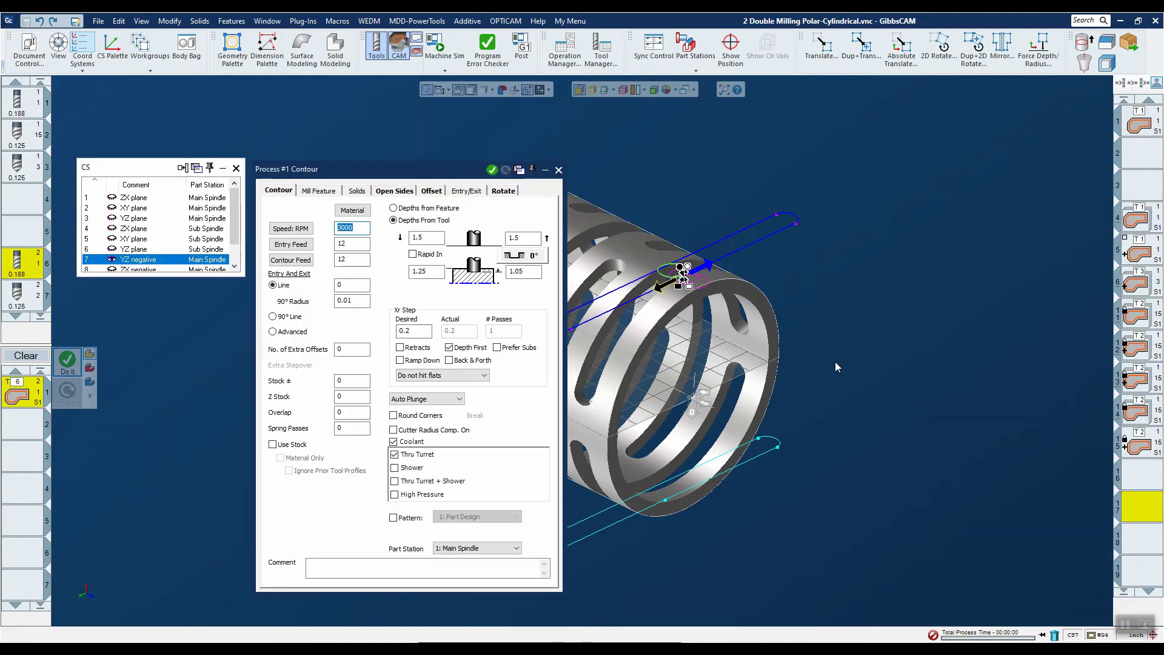
- Set the Contour process's Mach CS to 7: YZ negative on the main spindle
click(503, 192)
click(397, 210)
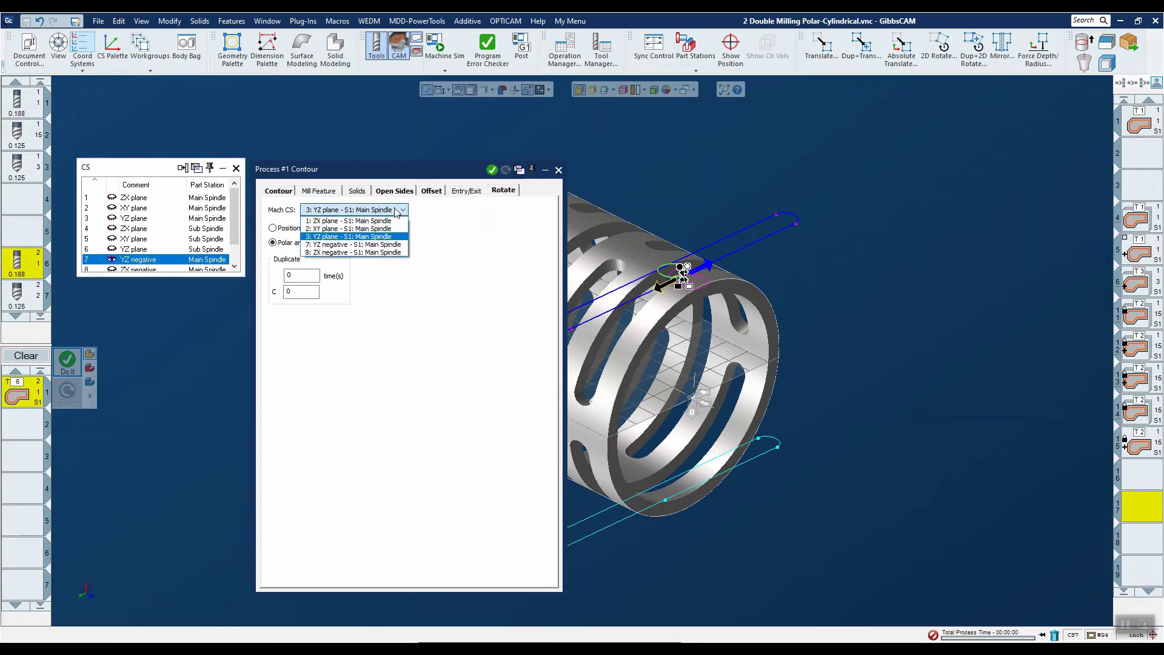
click(358, 245)
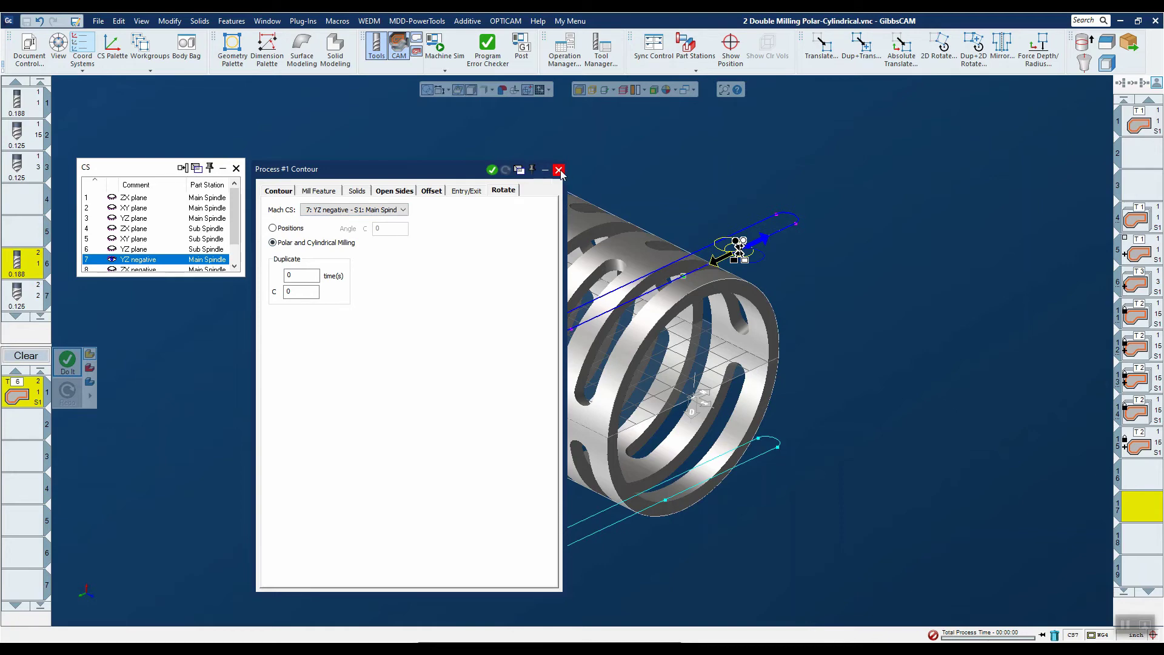
click(558, 170)
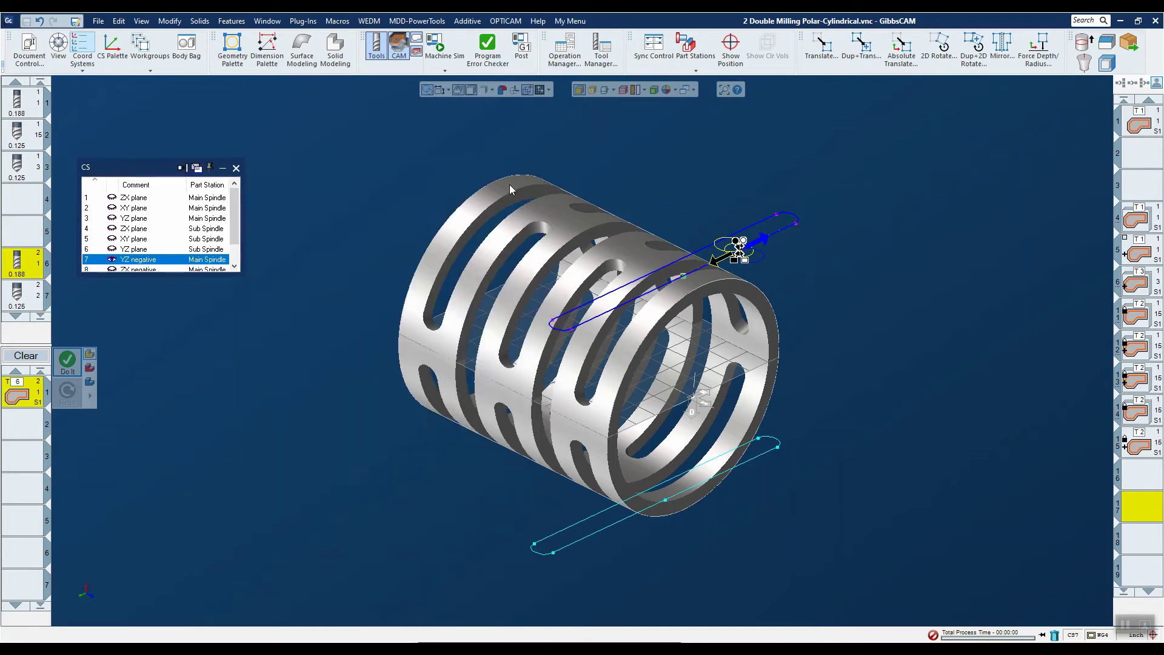
- Create the contour operation on the lower mirrored slot from its split point, with the cut direction reversed
click(665, 503)
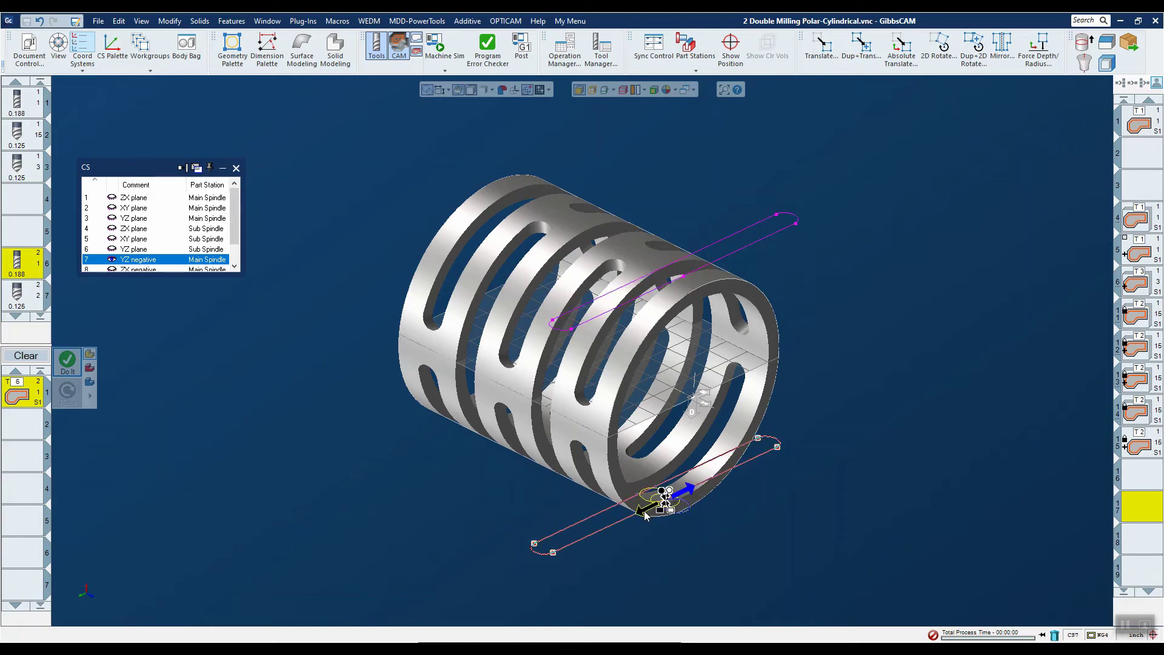
click(643, 497)
click(641, 510)
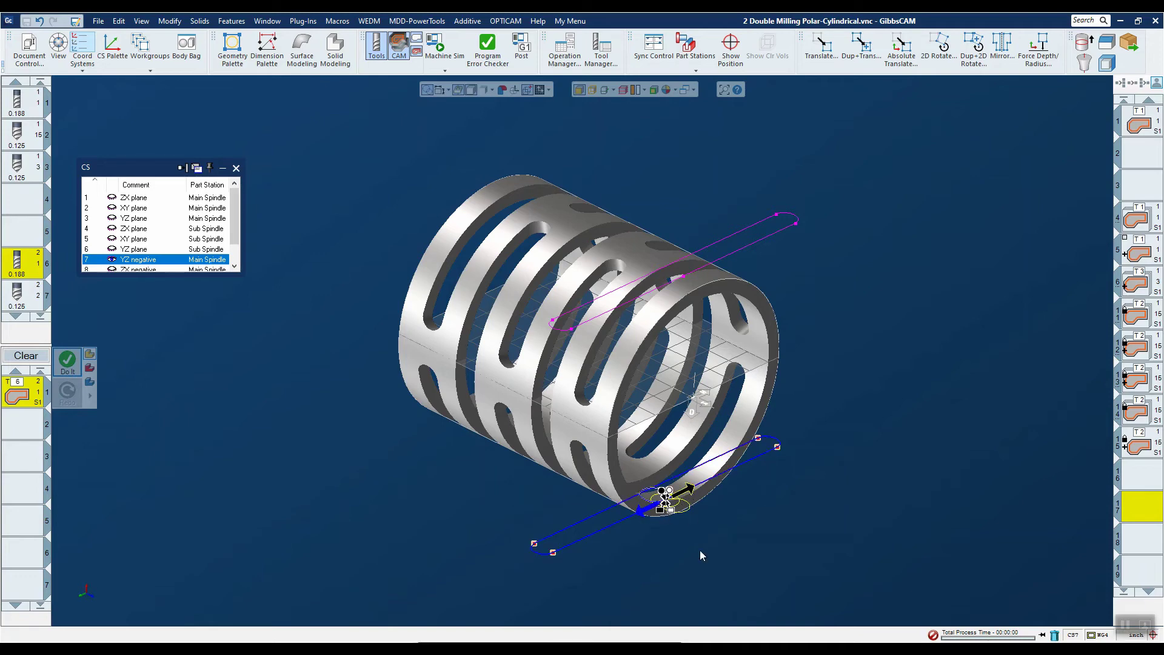
click(68, 359)
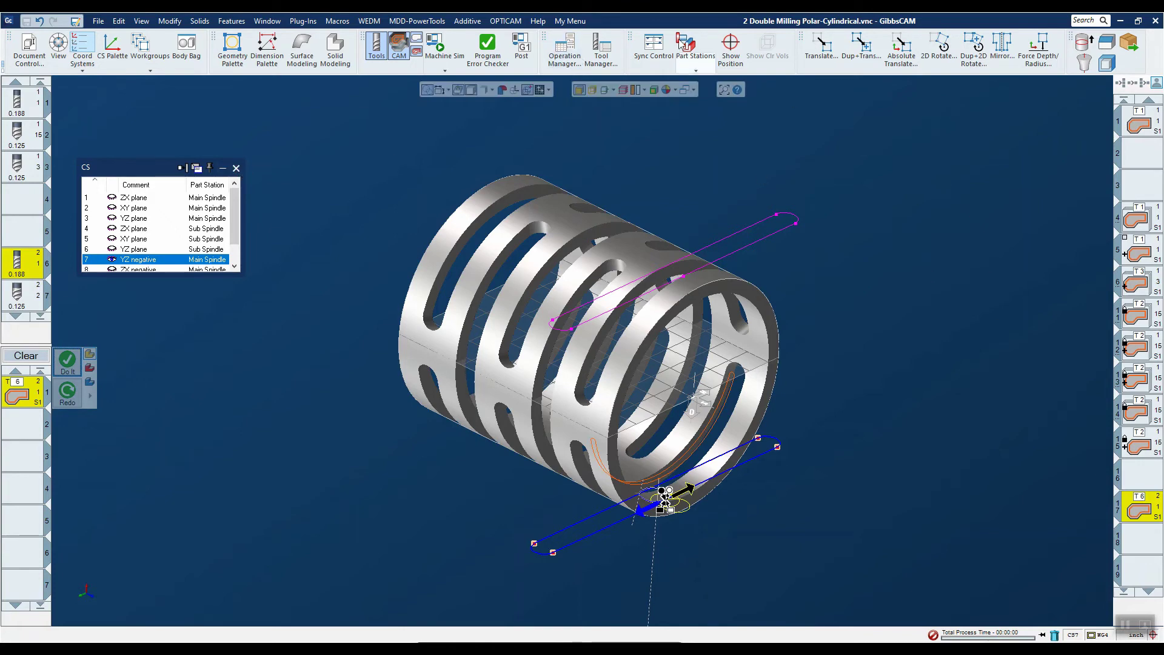
- Synchronize the starts of operation 1 in Flow 1 and operation 17 in Flow 2 using Sync Control
click(661, 45)
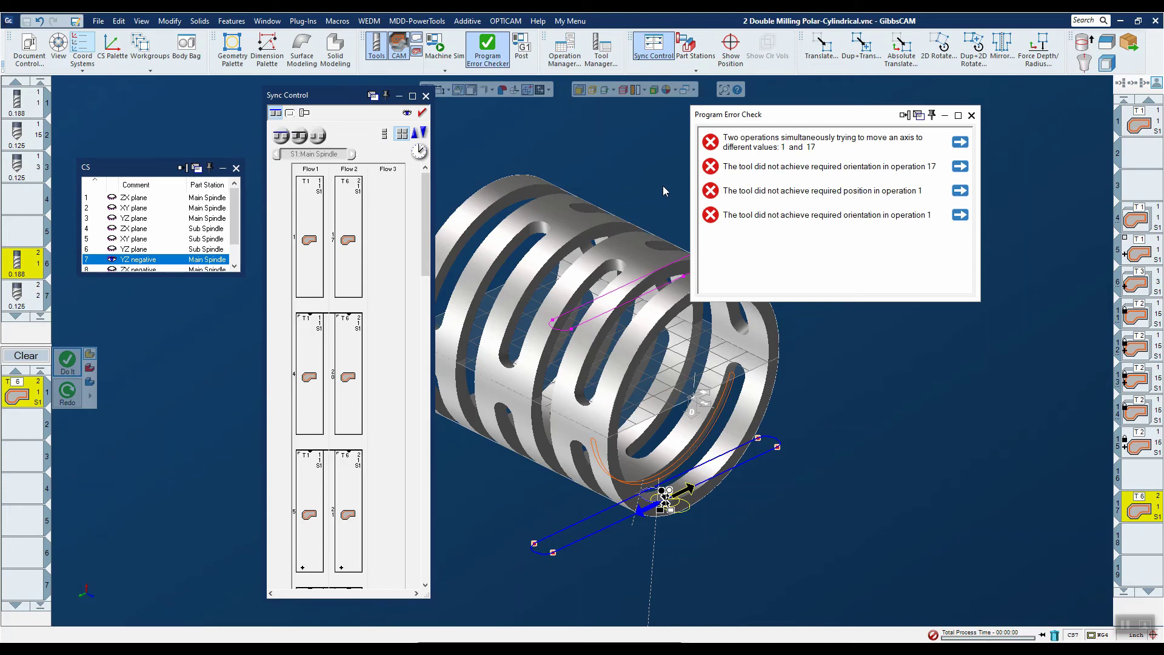
click(312, 193)
click(358, 196)
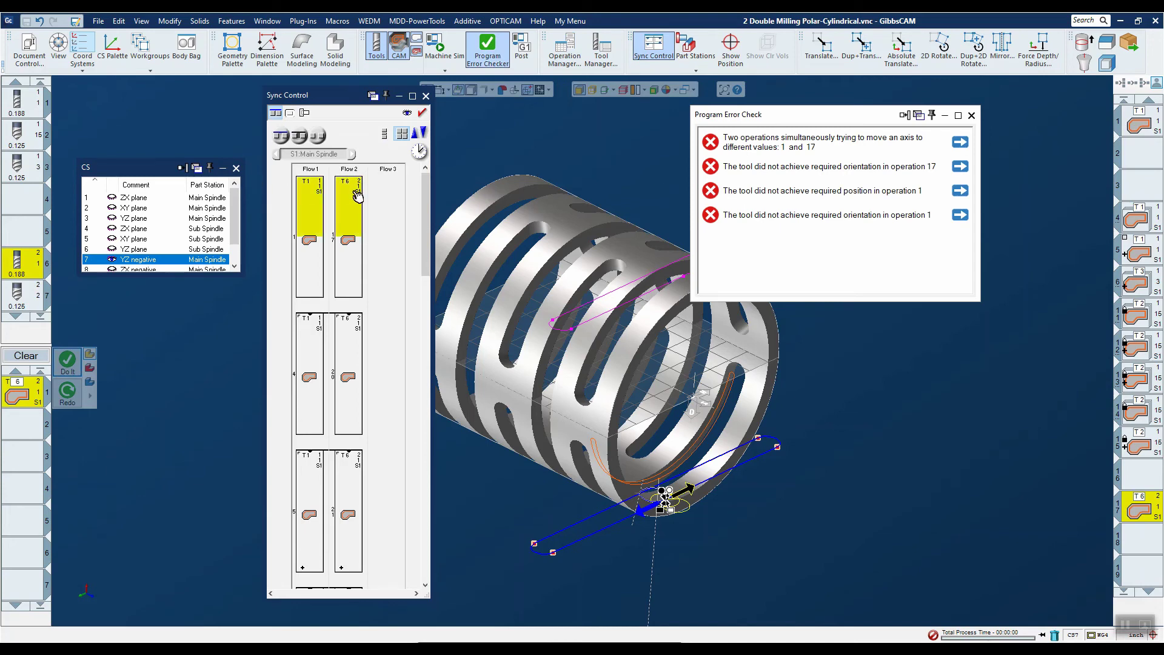
click(299, 135)
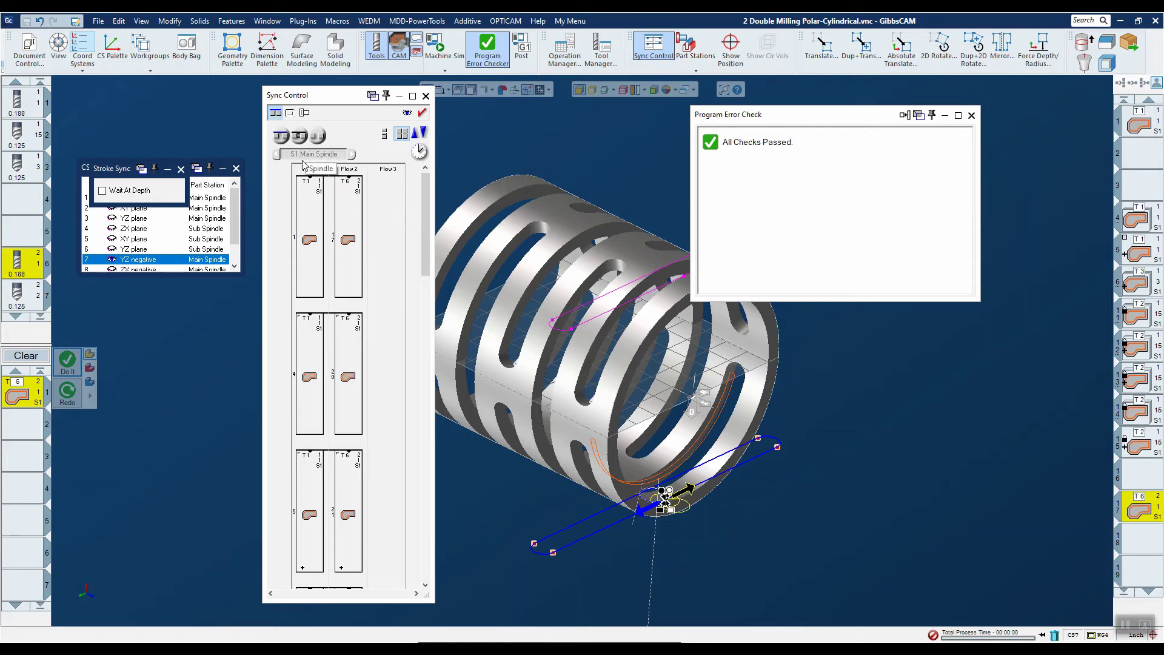
click(425, 96)
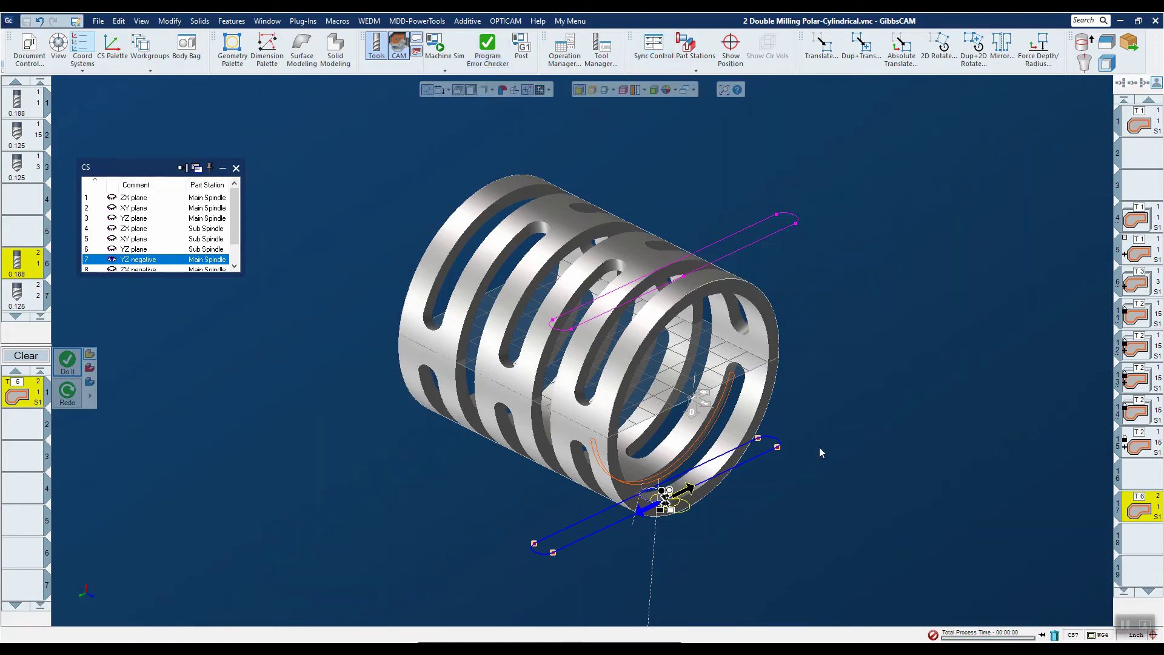
- Duplicate contour operations 1 and 17 by translating each -1 vertically in the YZ negative coordinate system, repeated 2 times
click(1136, 124)
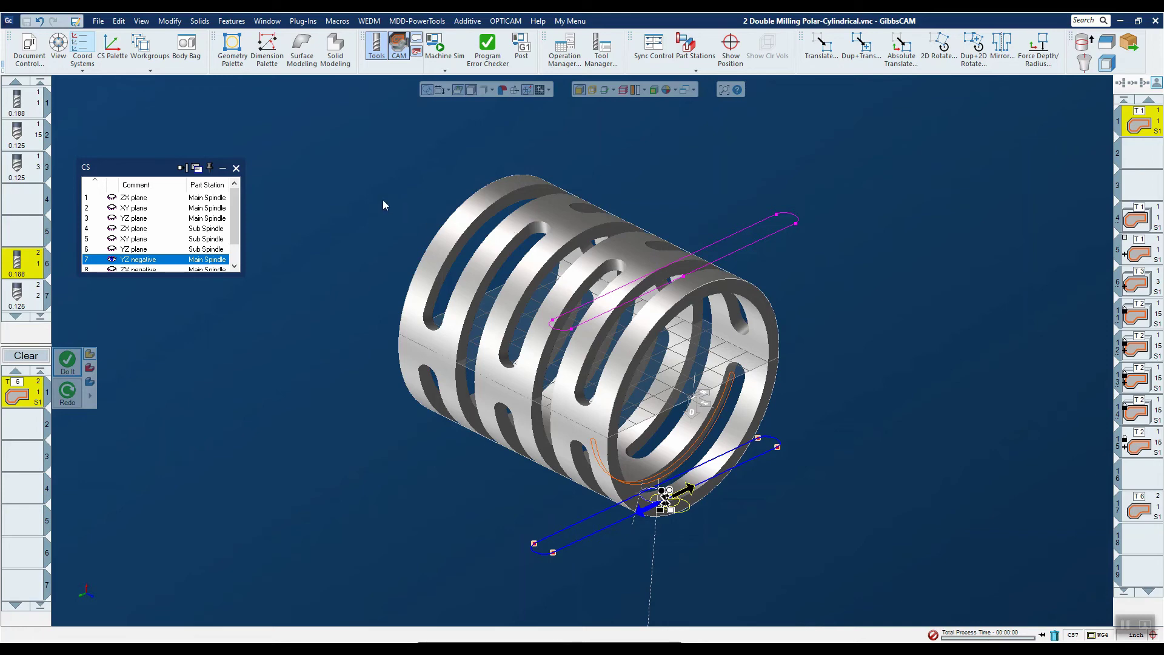
click(295, 22)
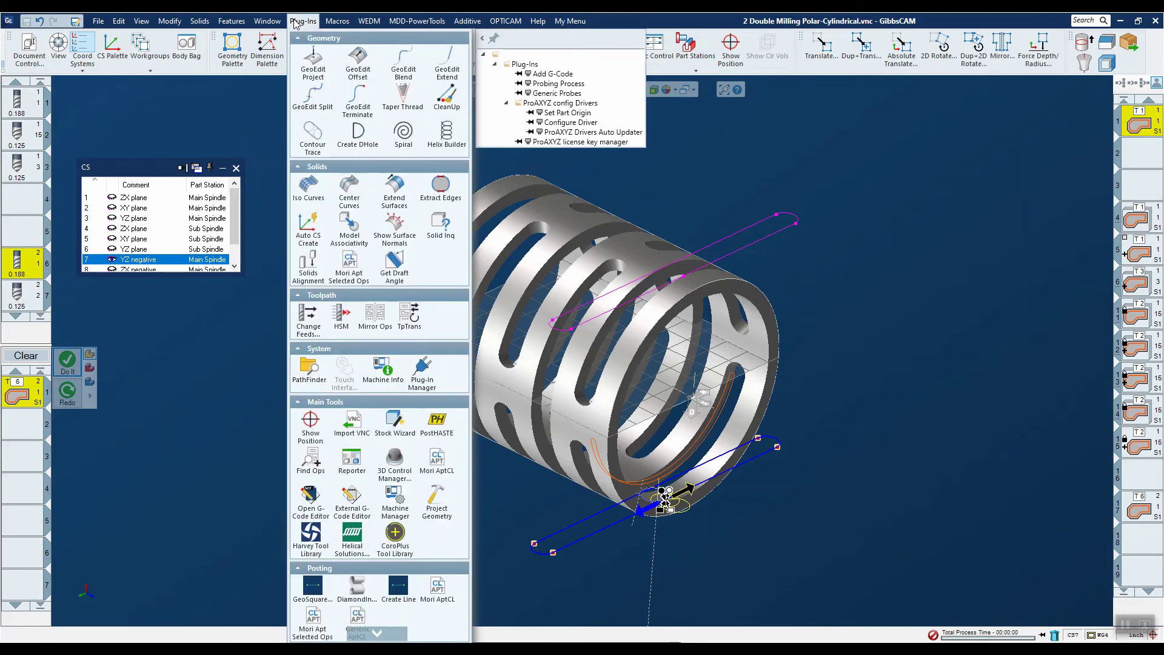
click(407, 318)
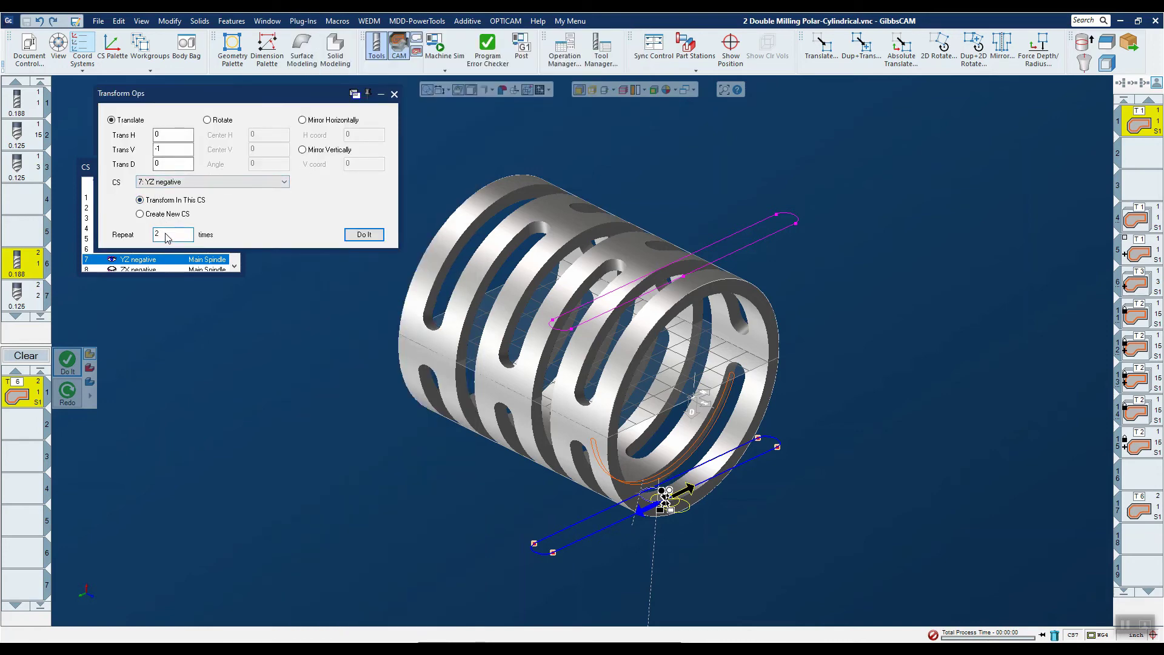
click(364, 235)
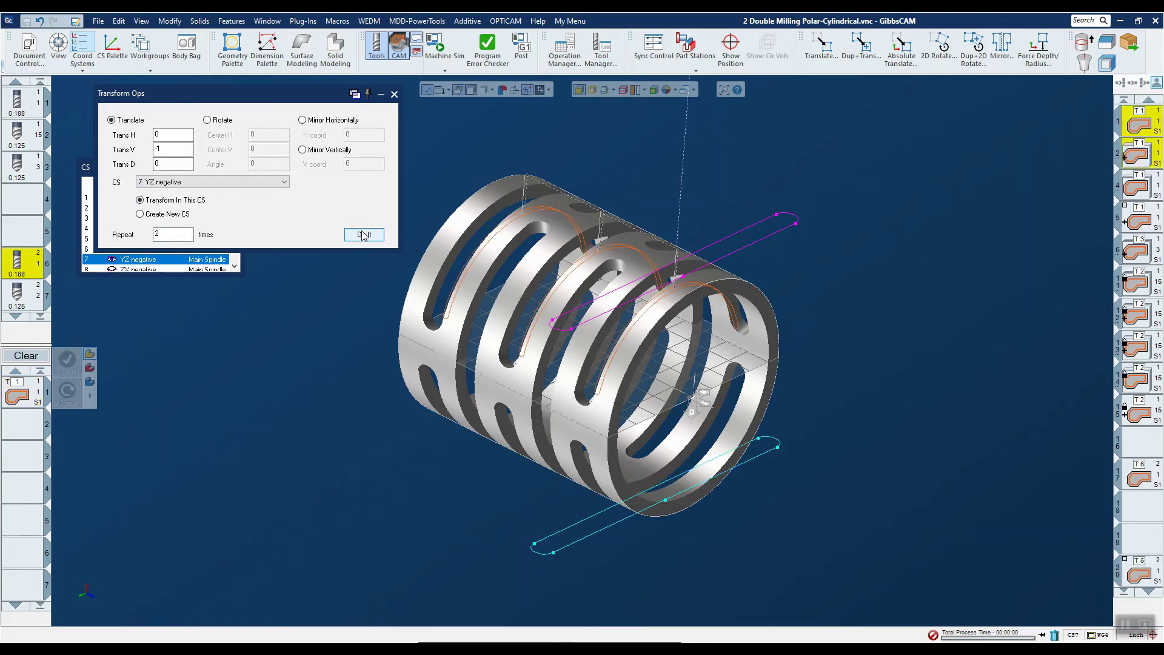
click(1138, 479)
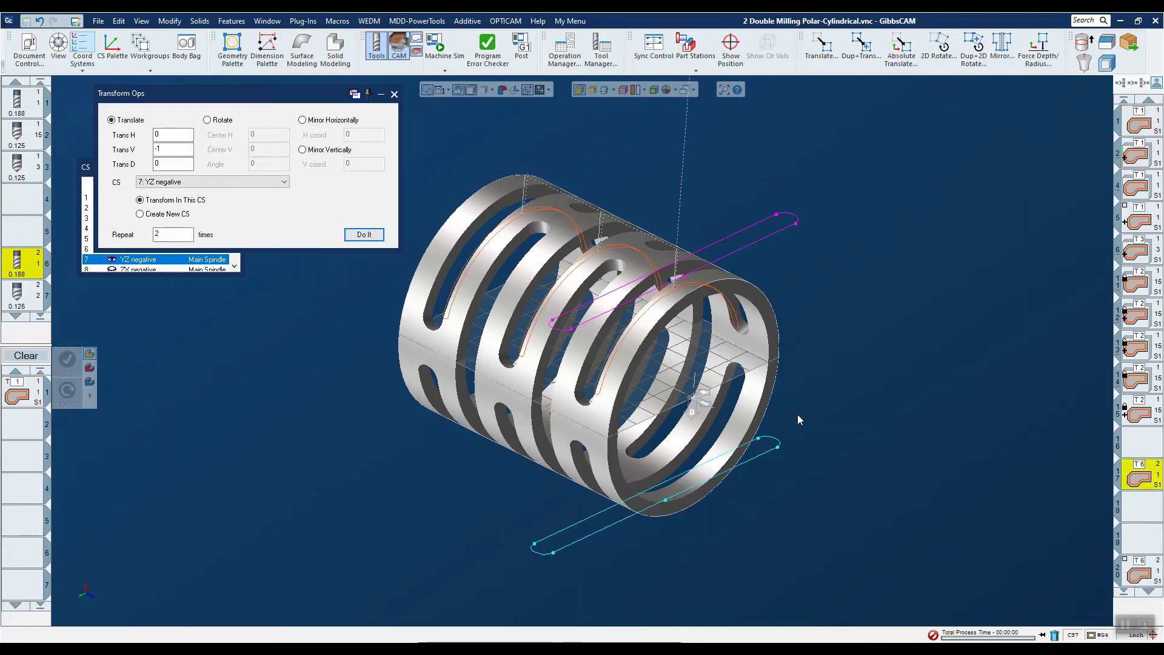
click(364, 235)
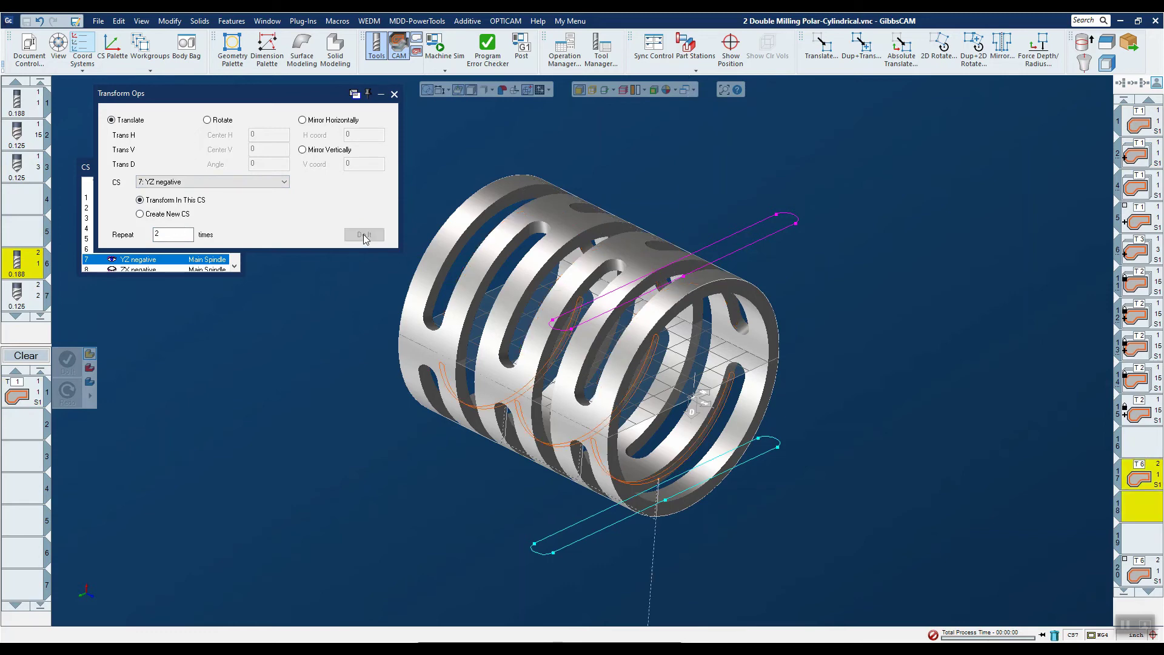
click(394, 95)
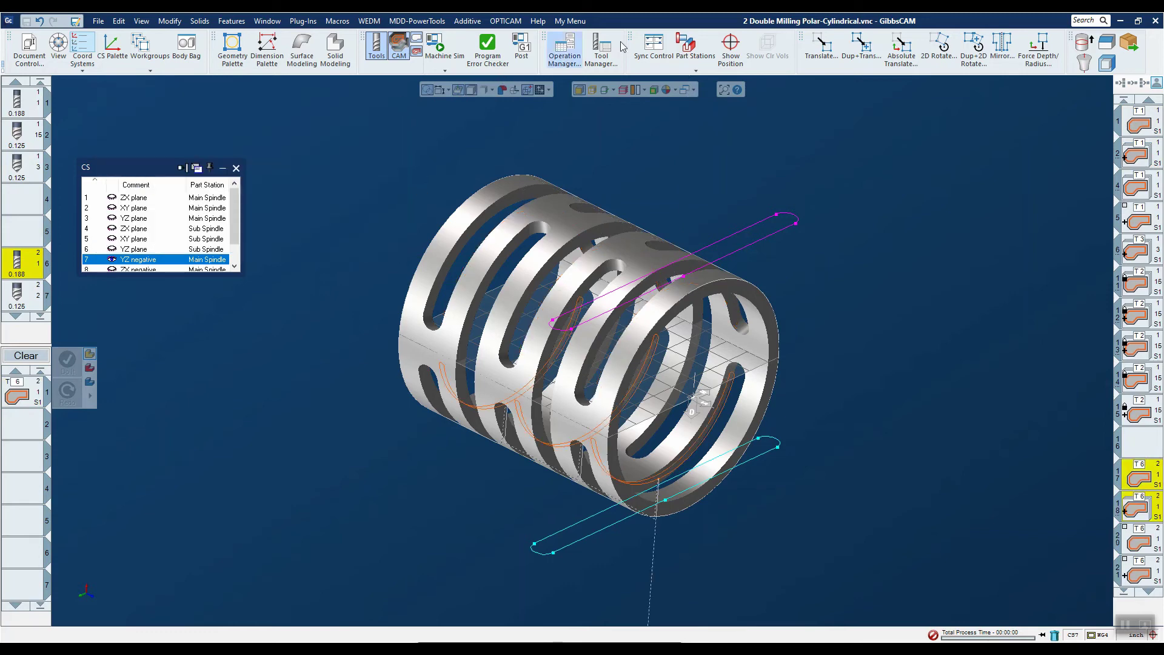
- Synchronize the starts of operation pairs 1 and 17, 2 and 18, and 3 and 19 across both flows in Sync Control
click(651, 45)
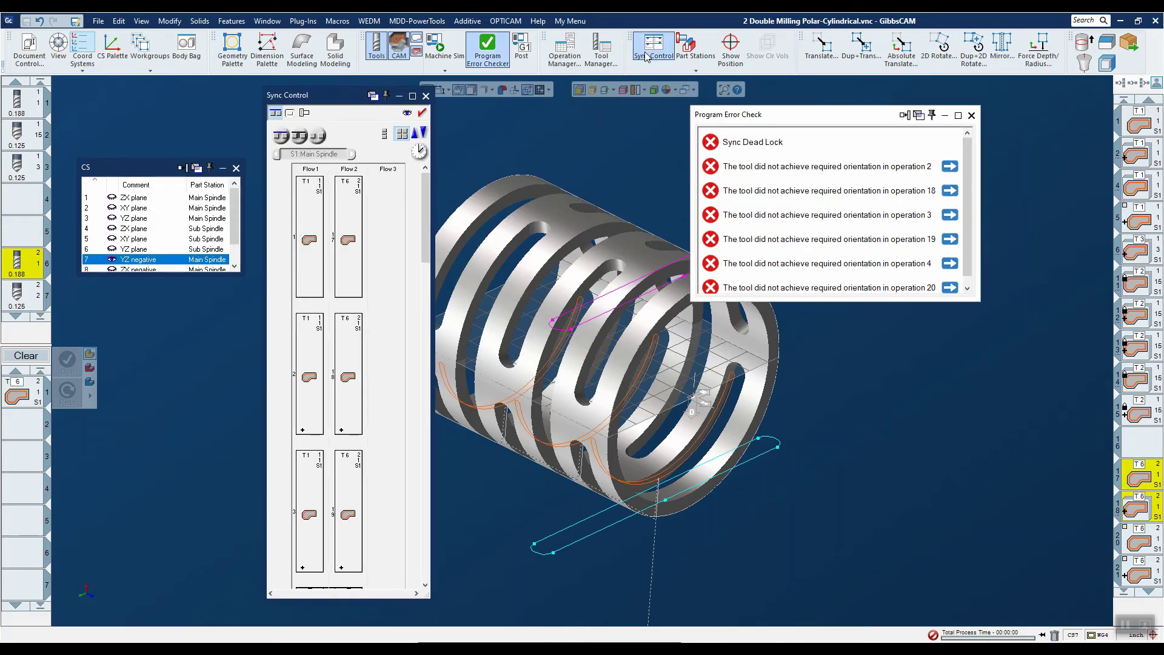
click(313, 196)
ctrl+click(362, 202)
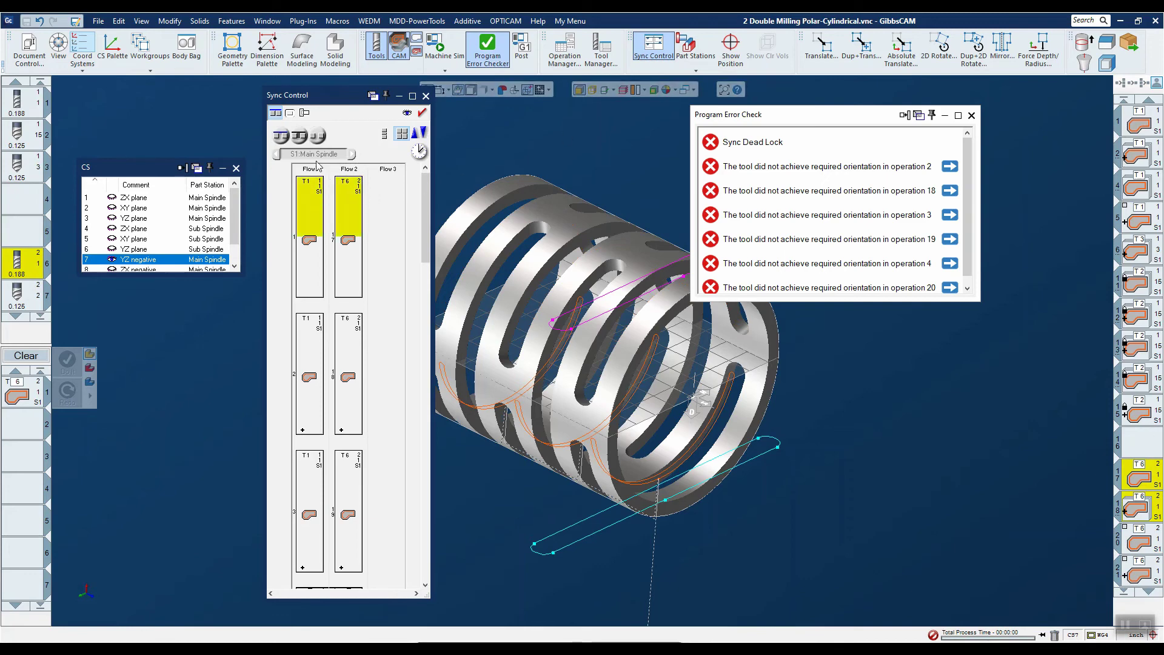
click(314, 327)
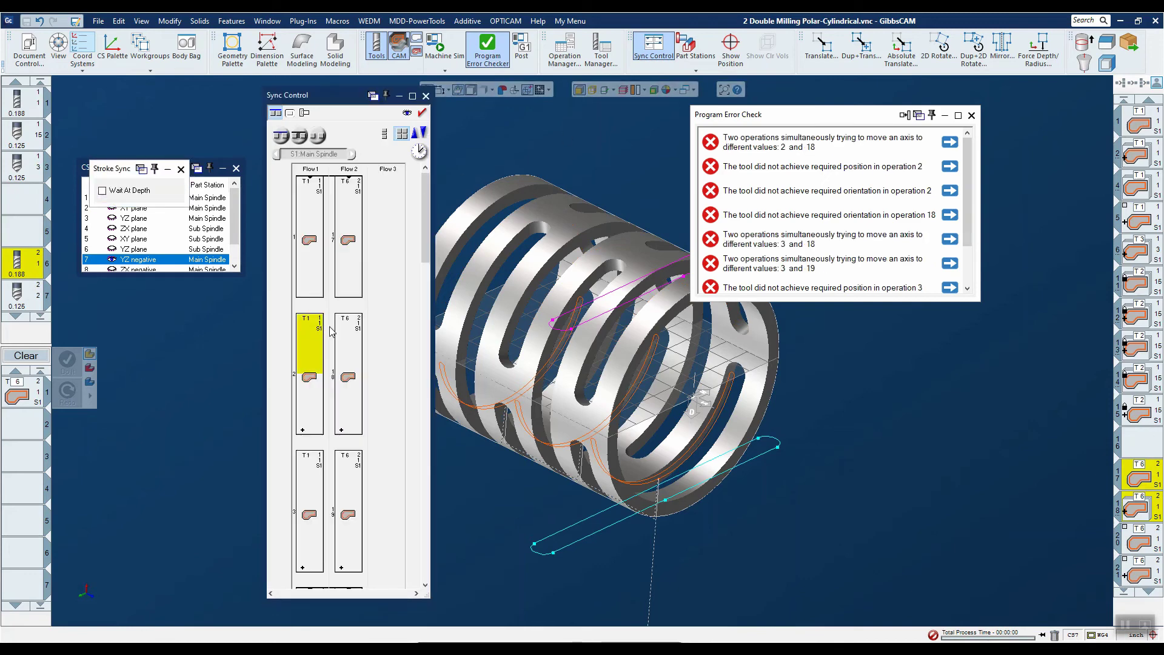
ctrl+click(343, 339)
click(319, 470)
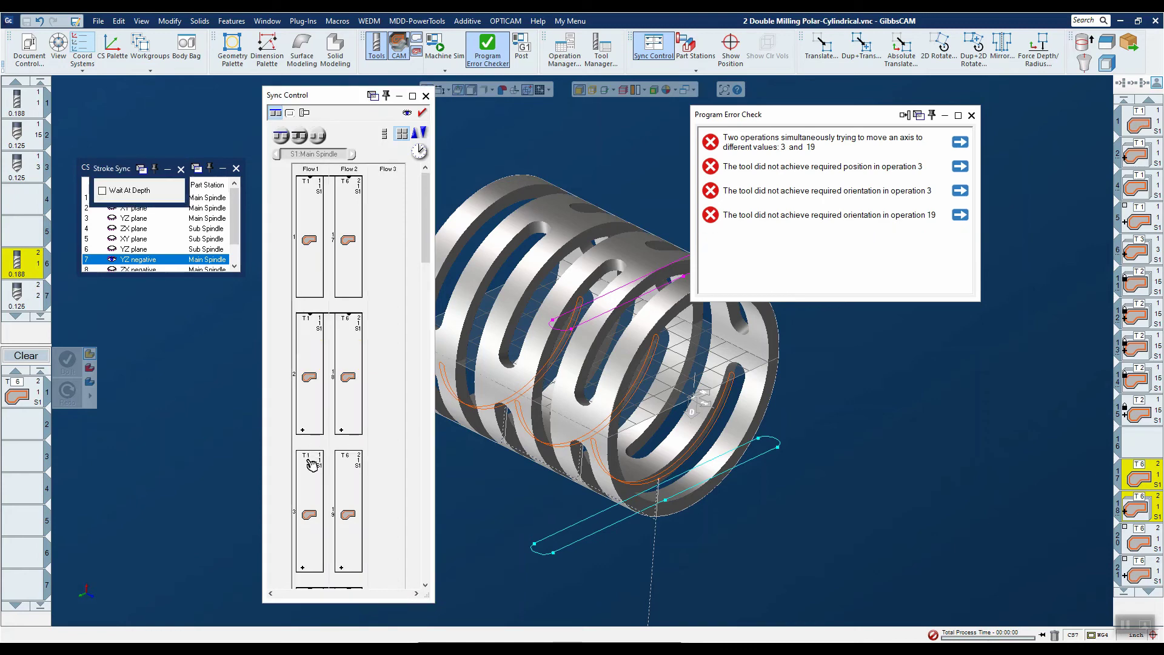
ctrl+click(346, 468)
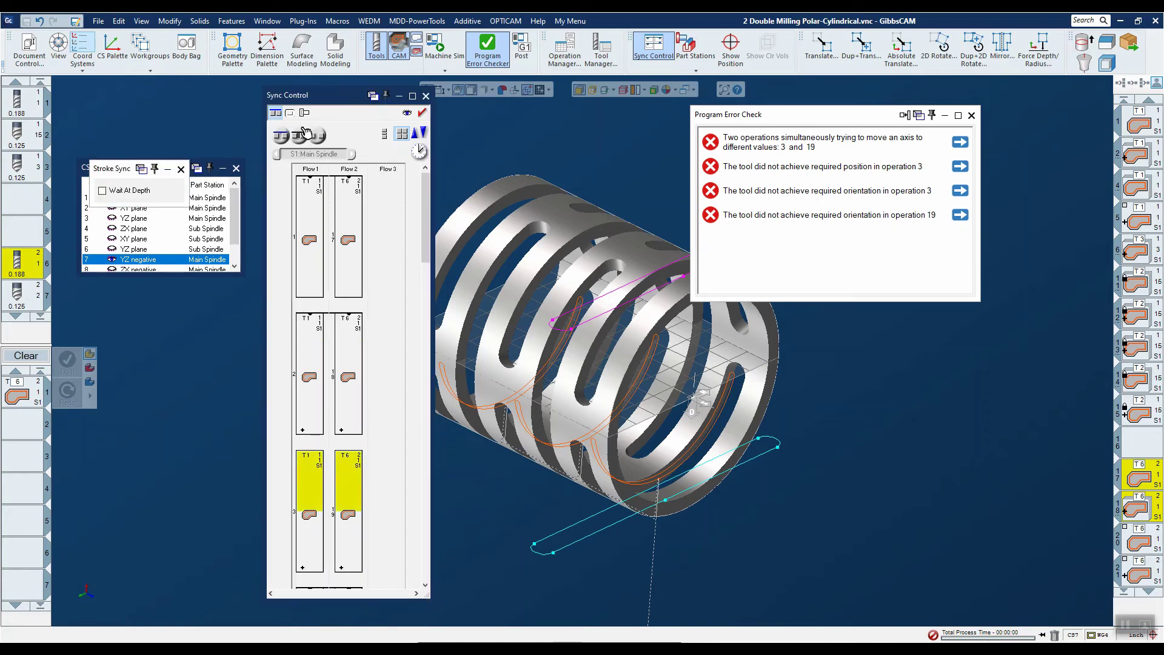
click(304, 136)
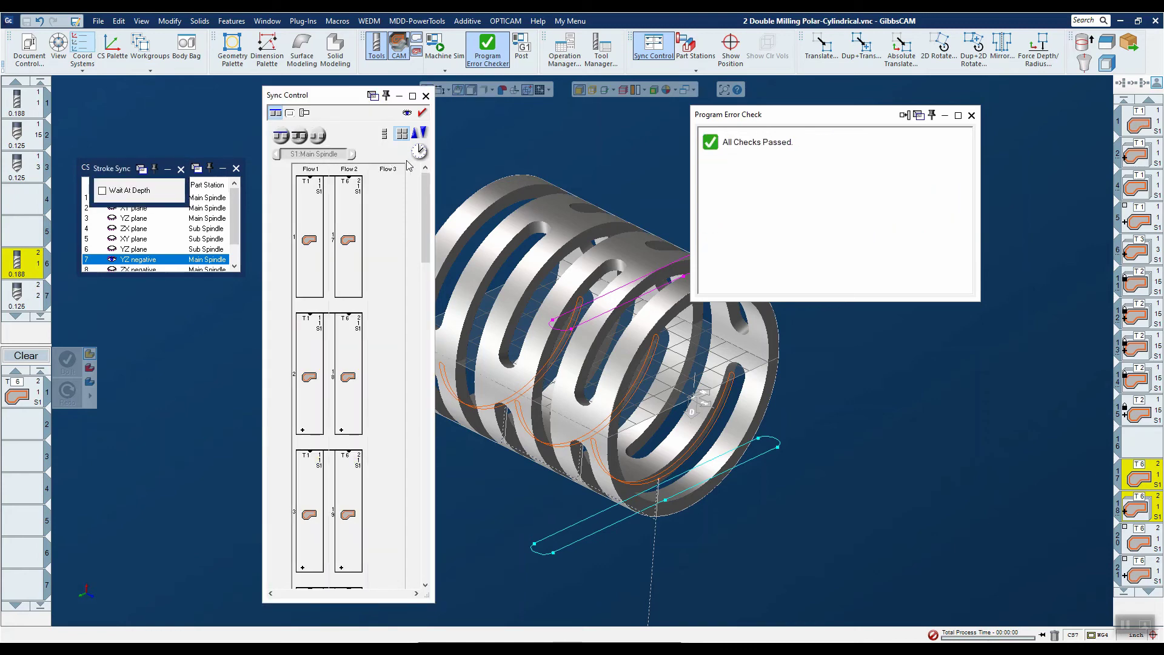
click(425, 96)
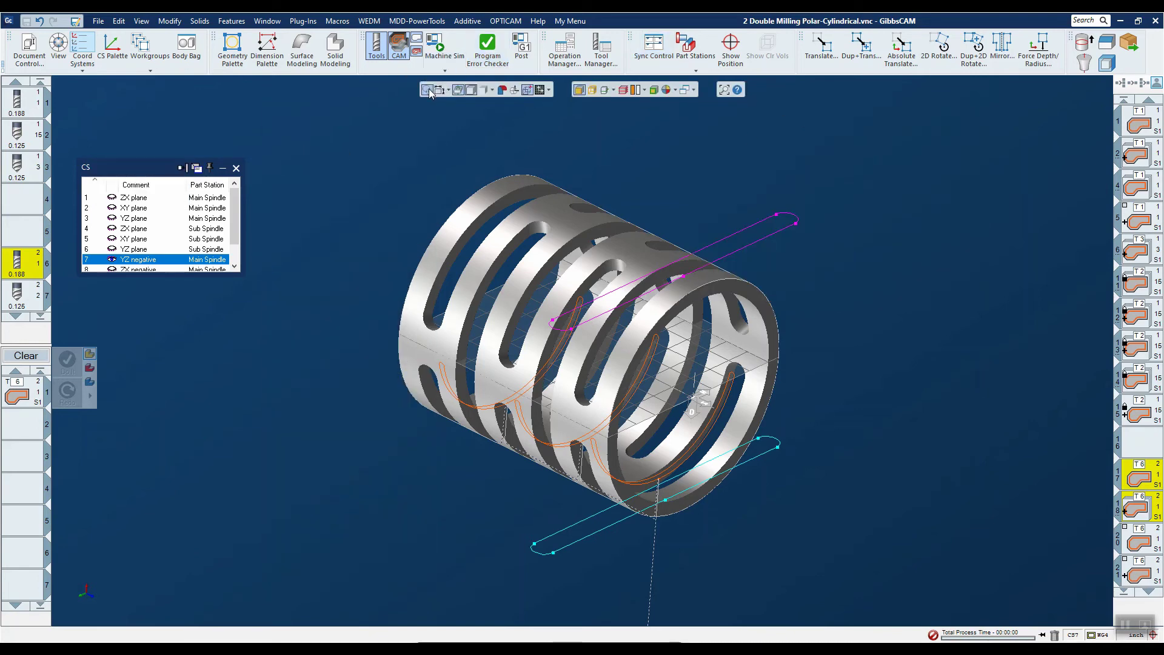
- Run the machine simulation of the two-flow slot milling at a reduced speed, then stop it
click(438, 52)
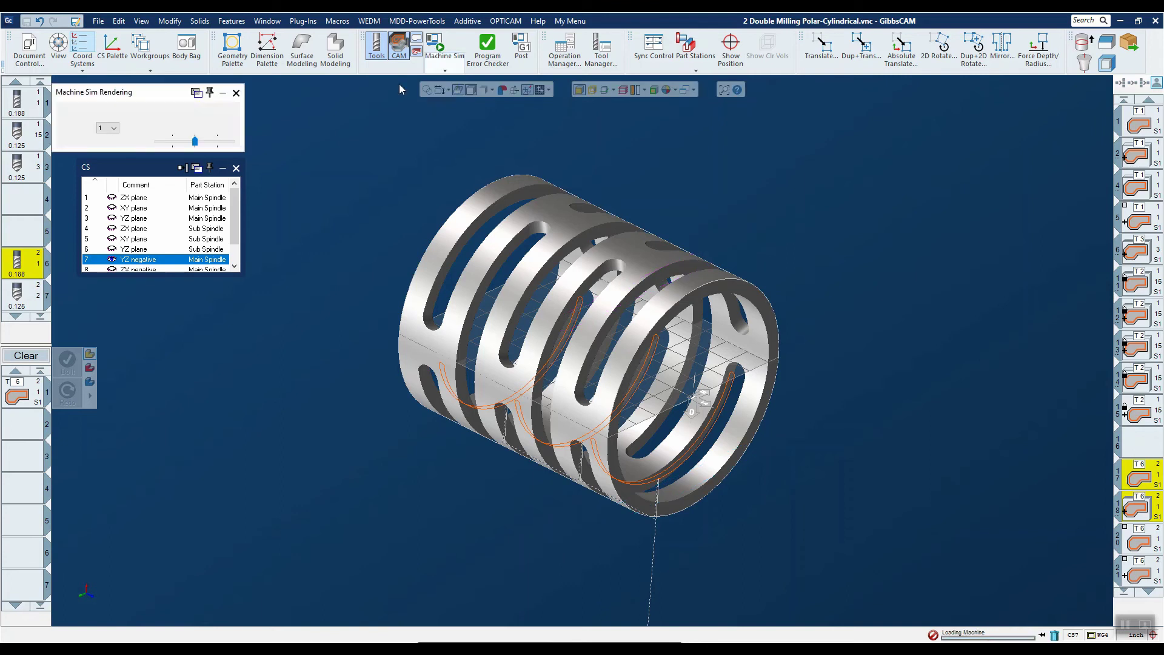
click(175, 142)
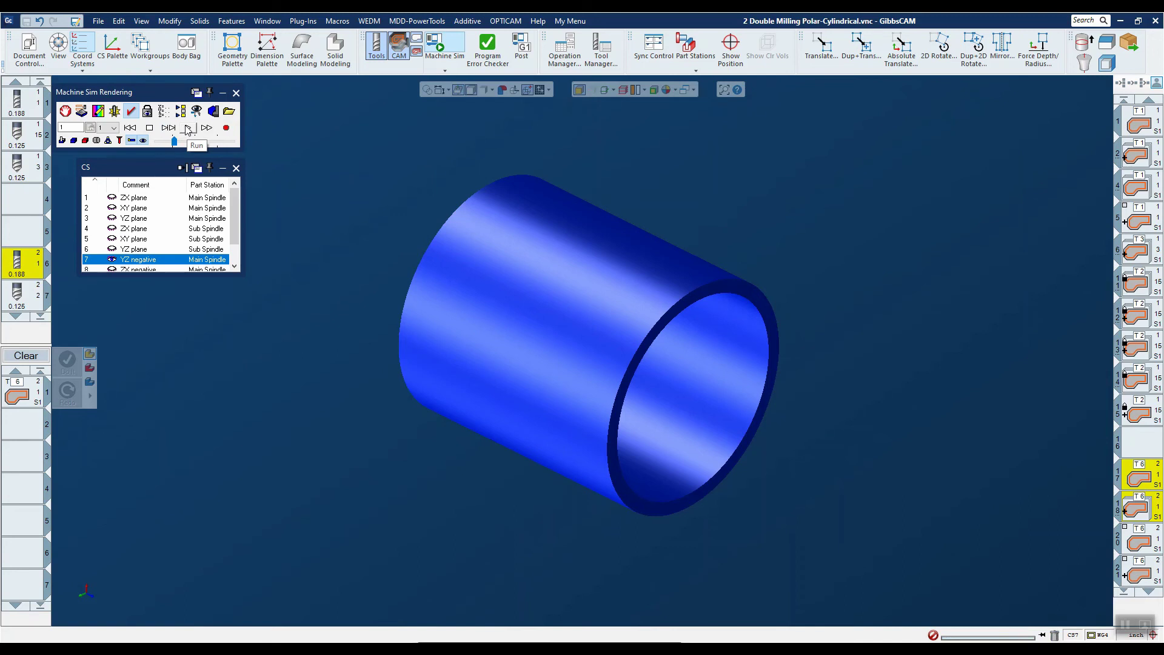
click(188, 129)
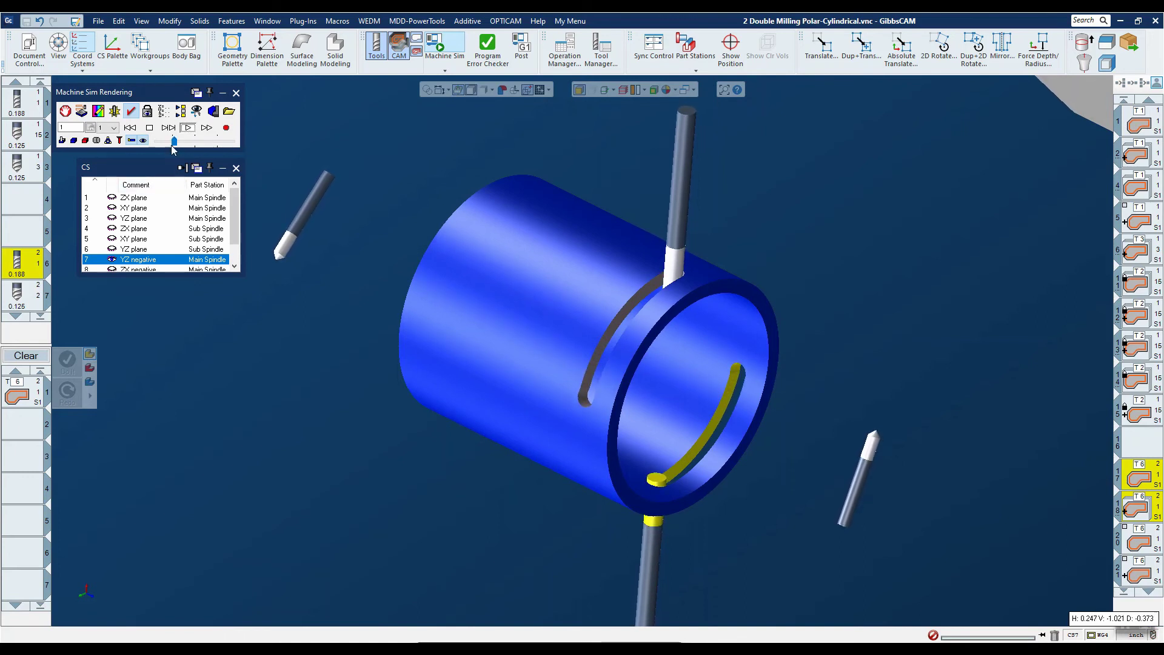
click(150, 129)
- Set the simulation's cut color mode to Op Number
click(99, 112)
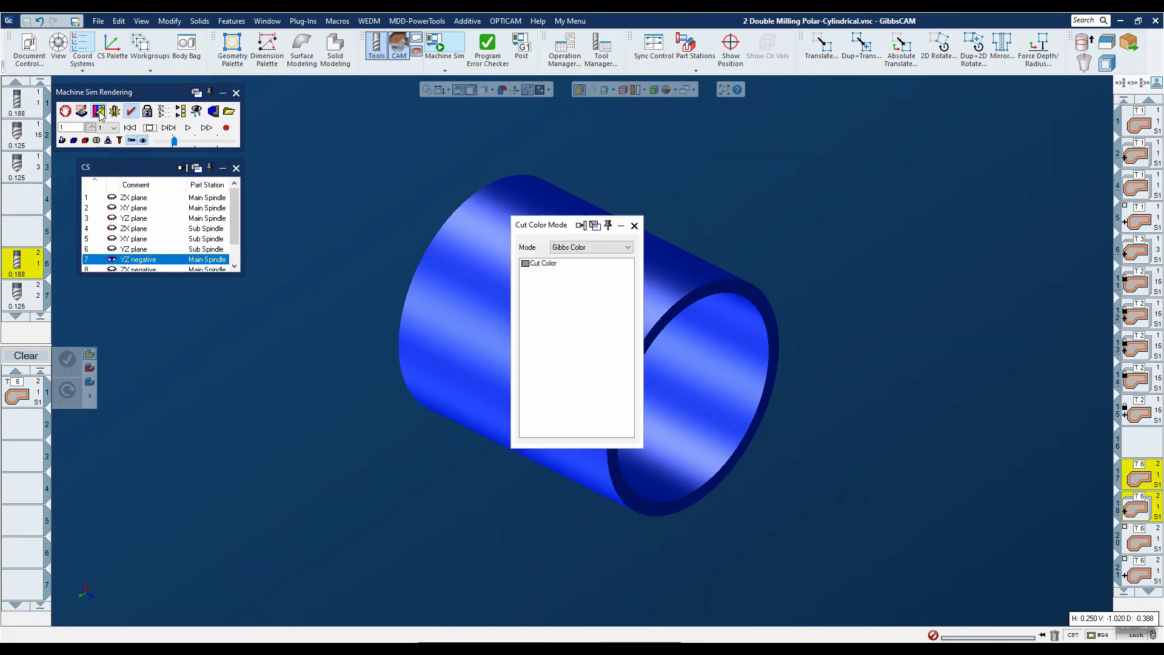
click(608, 251)
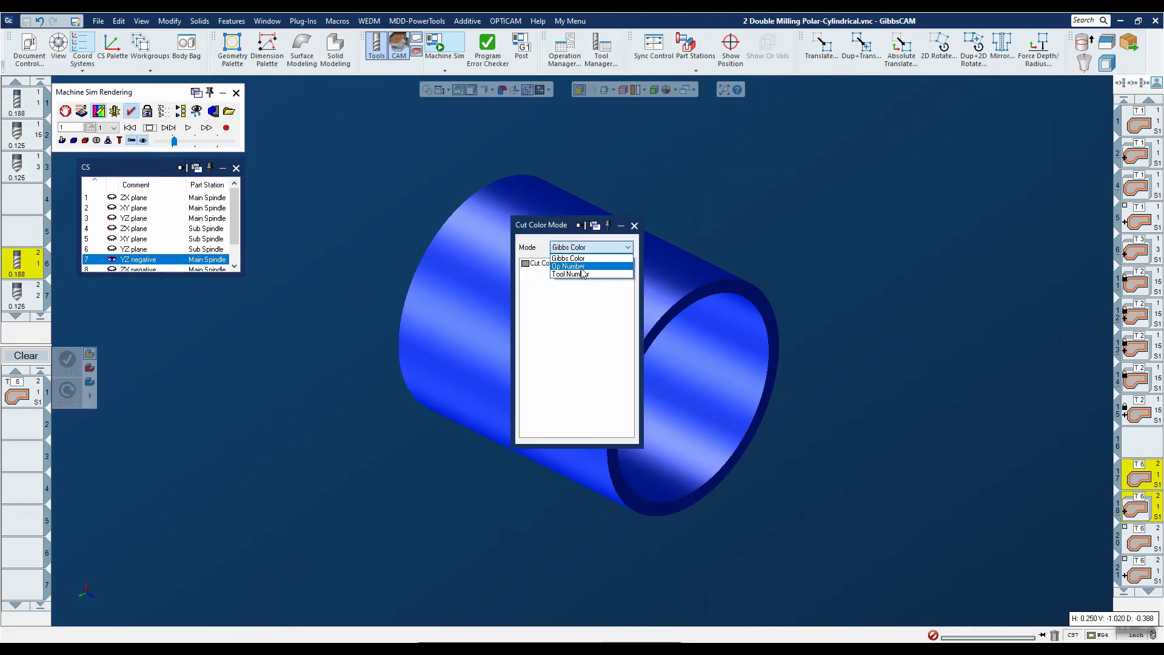
click(616, 264)
click(633, 227)
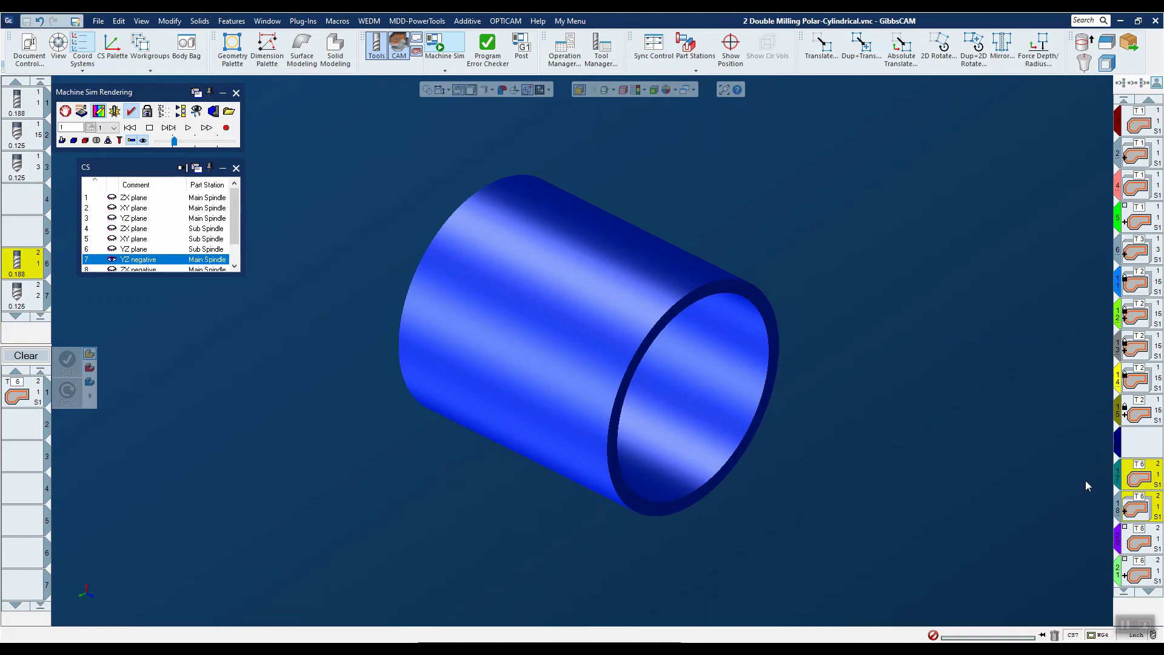
- Rerun the machine simulation with operation-colored cuts and a slightly faster playback speed to examine the synchronized slot milling
click(189, 128)
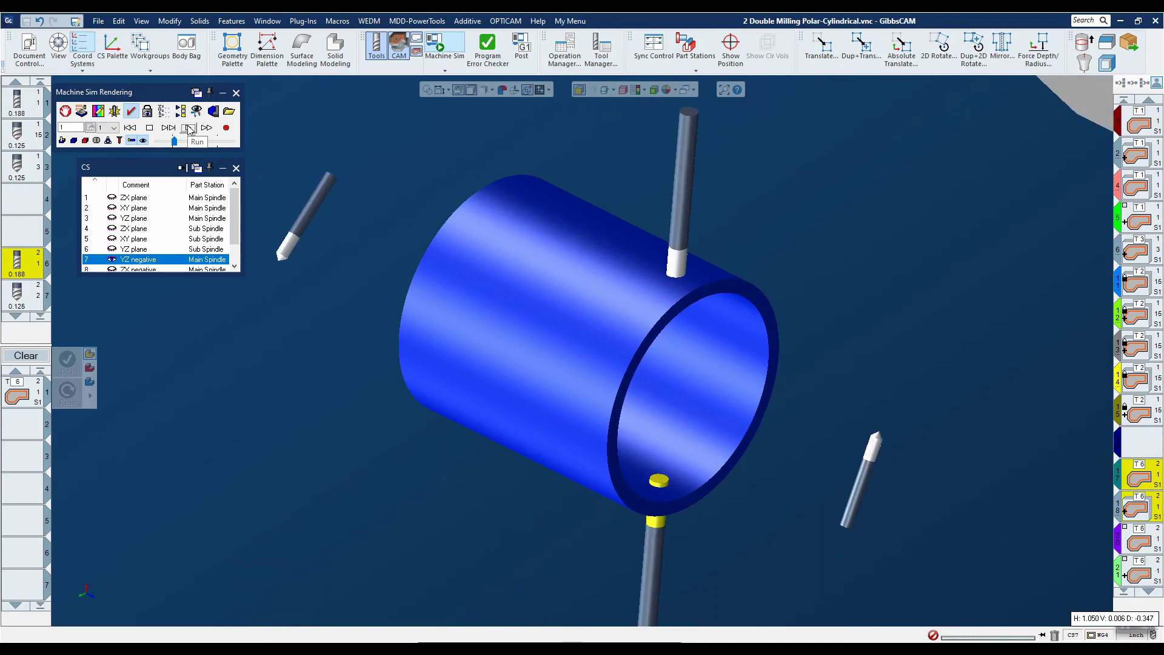
click(183, 143)
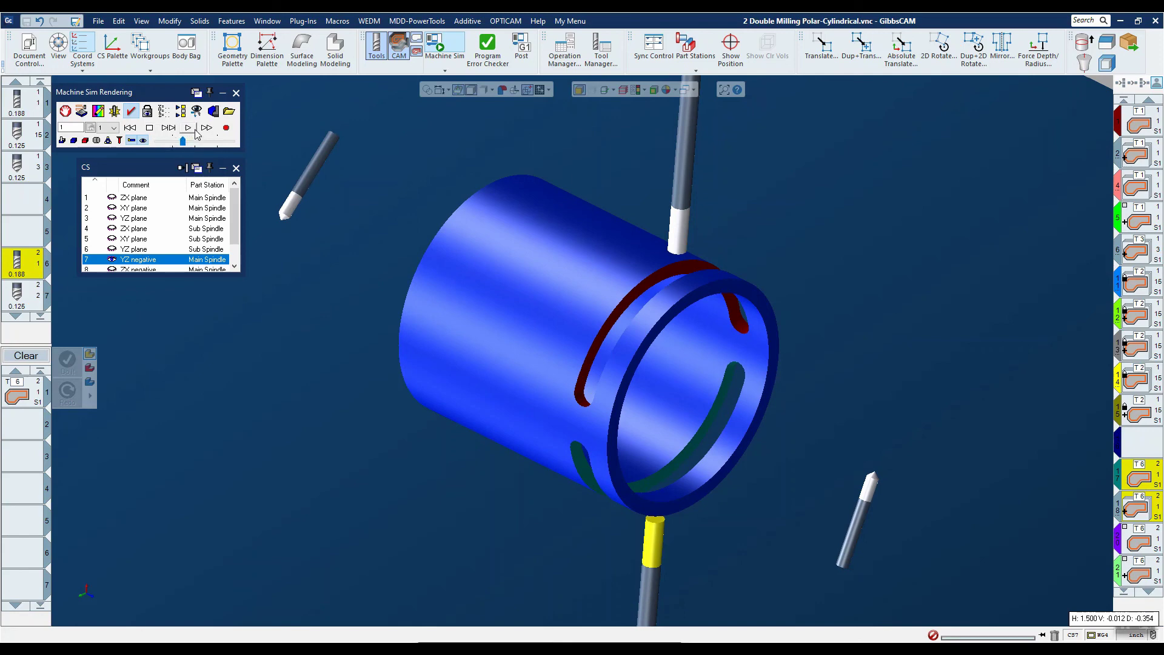
click(189, 130)
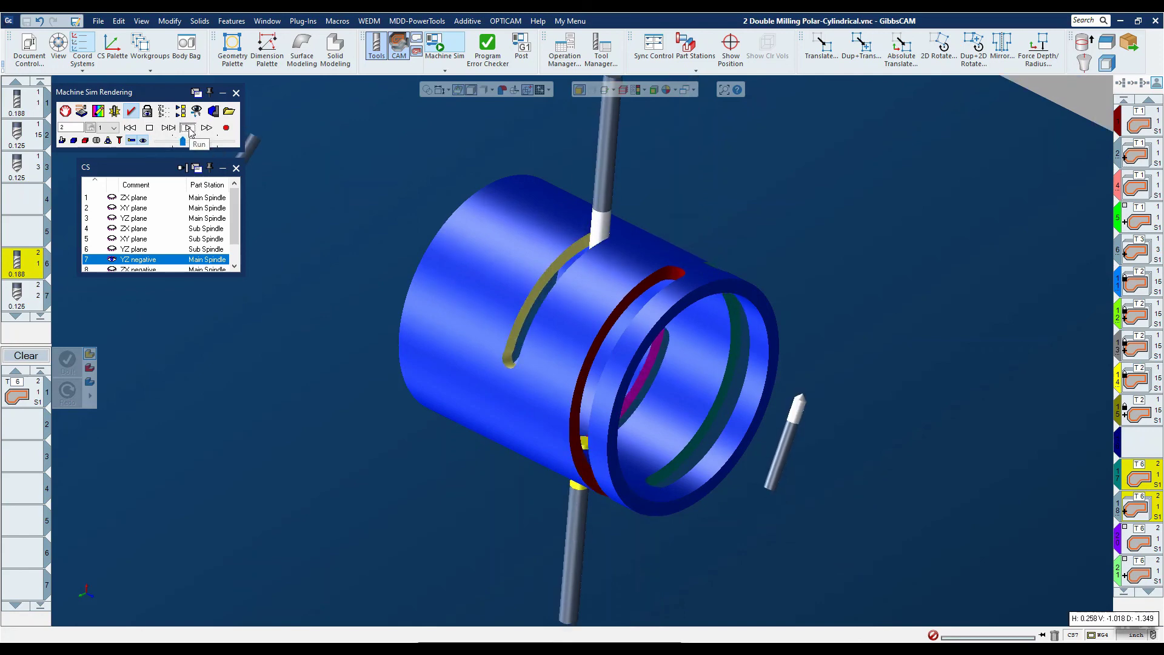